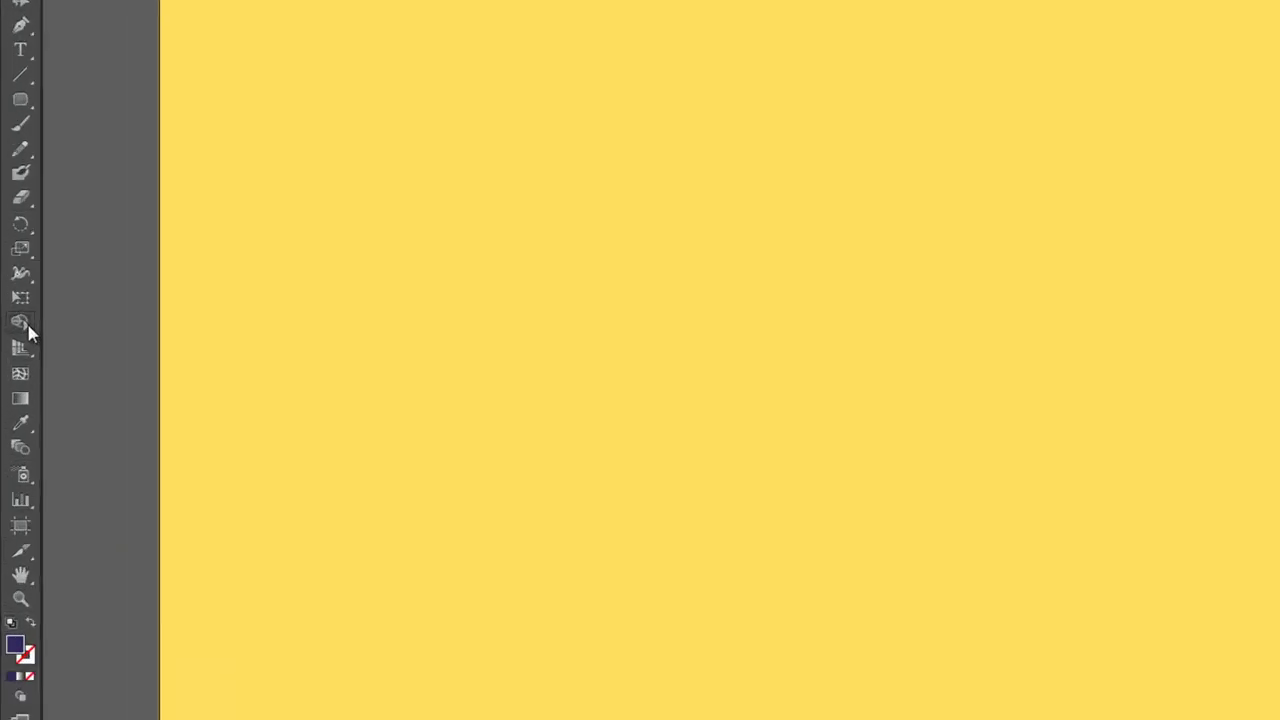
# - Activate the Shape Builder Tool (Shift+M) from the Tools panel flyout
pyautogui.click(14, 329)
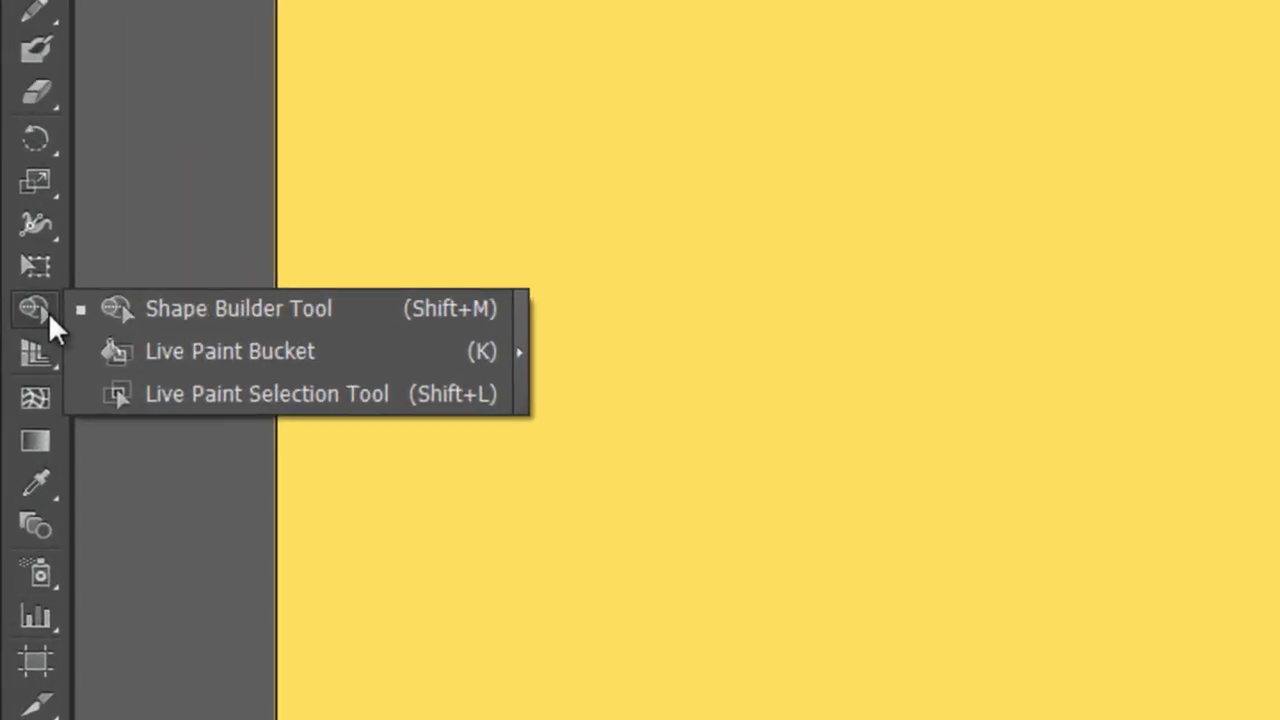
pyautogui.click(256, 308)
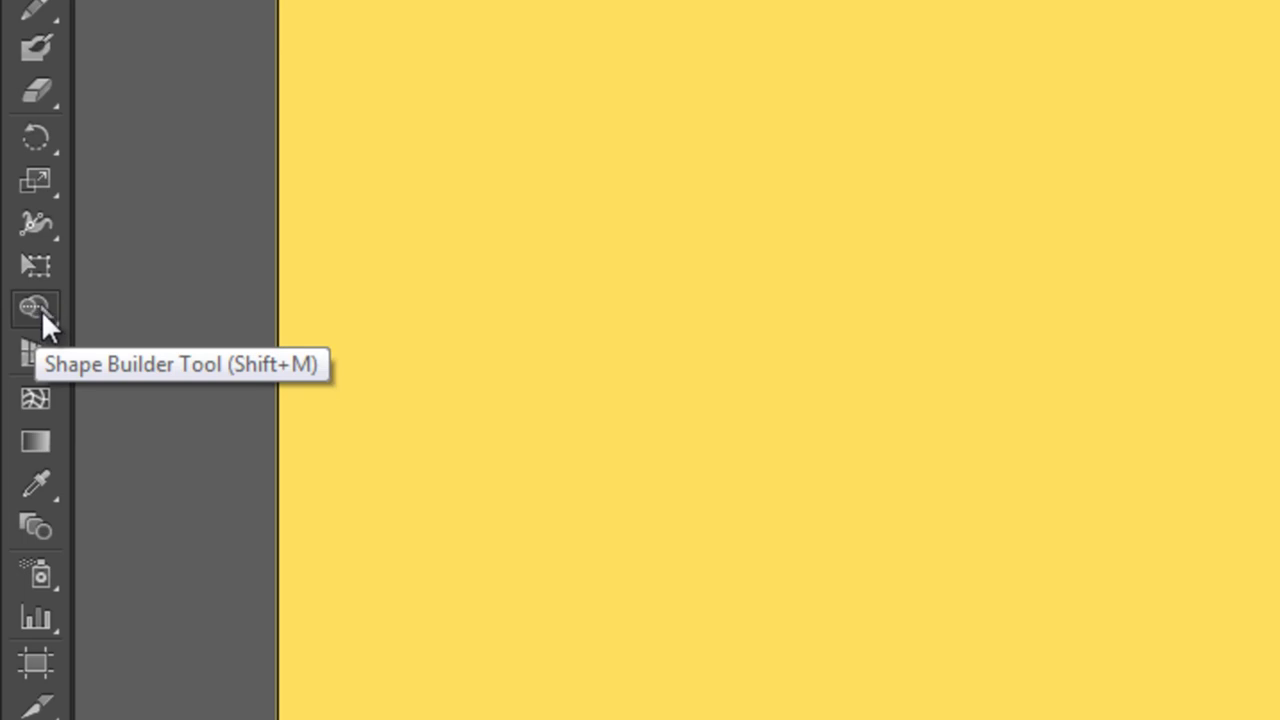
pyautogui.click(41, 310)
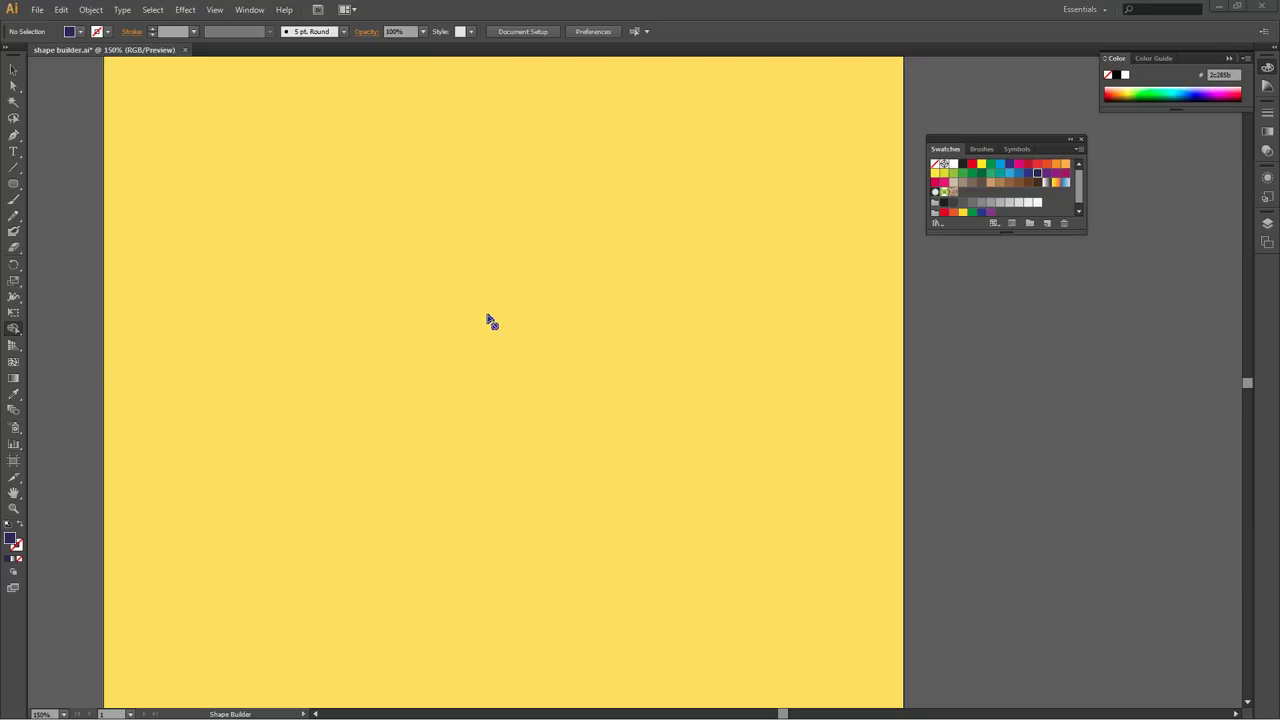
# - Show and close the Pathfinder panel, then move the Swatches panel nearer the artboard
pyautogui.click(249, 10)
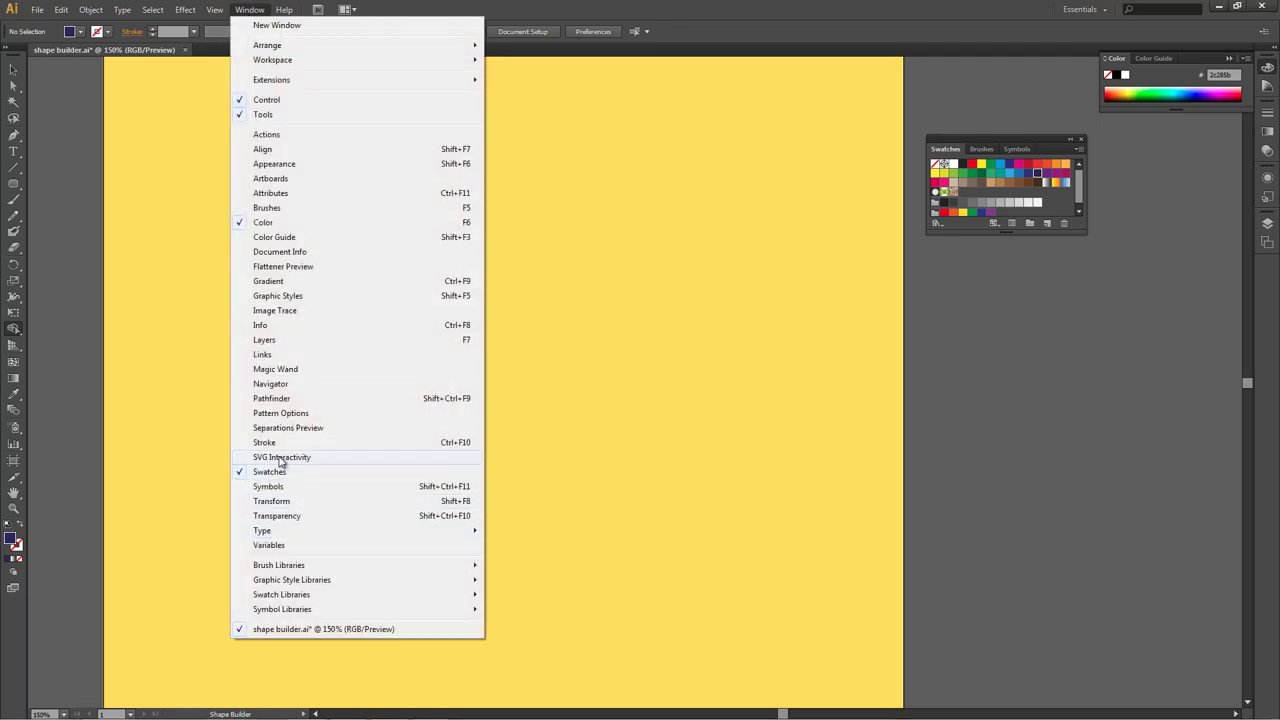
pyautogui.click(285, 400)
pyautogui.moveTo(164, 287)
pyautogui.mouseDown()
pyautogui.moveTo(561, 313)
pyautogui.moveTo(428, 331)
pyautogui.moveTo(765, 283)
pyautogui.moveTo(614, 291)
pyautogui.moveTo(642, 286)
pyautogui.moveTo(612, 279)
pyautogui.moveTo(675, 268)
pyautogui.moveTo(456, 289)
pyautogui.mouseUp()
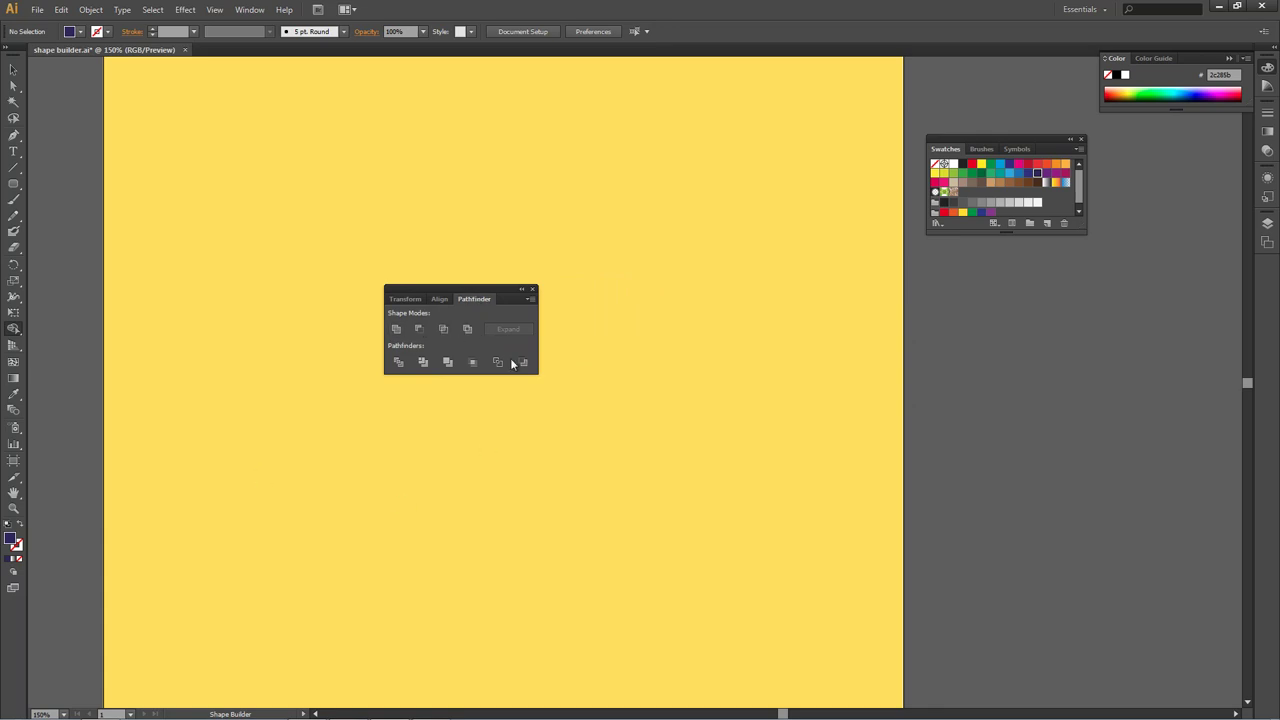
pyautogui.moveTo(456, 286)
pyautogui.mouseDown()
pyautogui.moveTo(970, 282)
pyautogui.moveTo(903, 287)
pyautogui.moveTo(899, 312)
pyautogui.mouseUp()
pyautogui.click(965, 313)
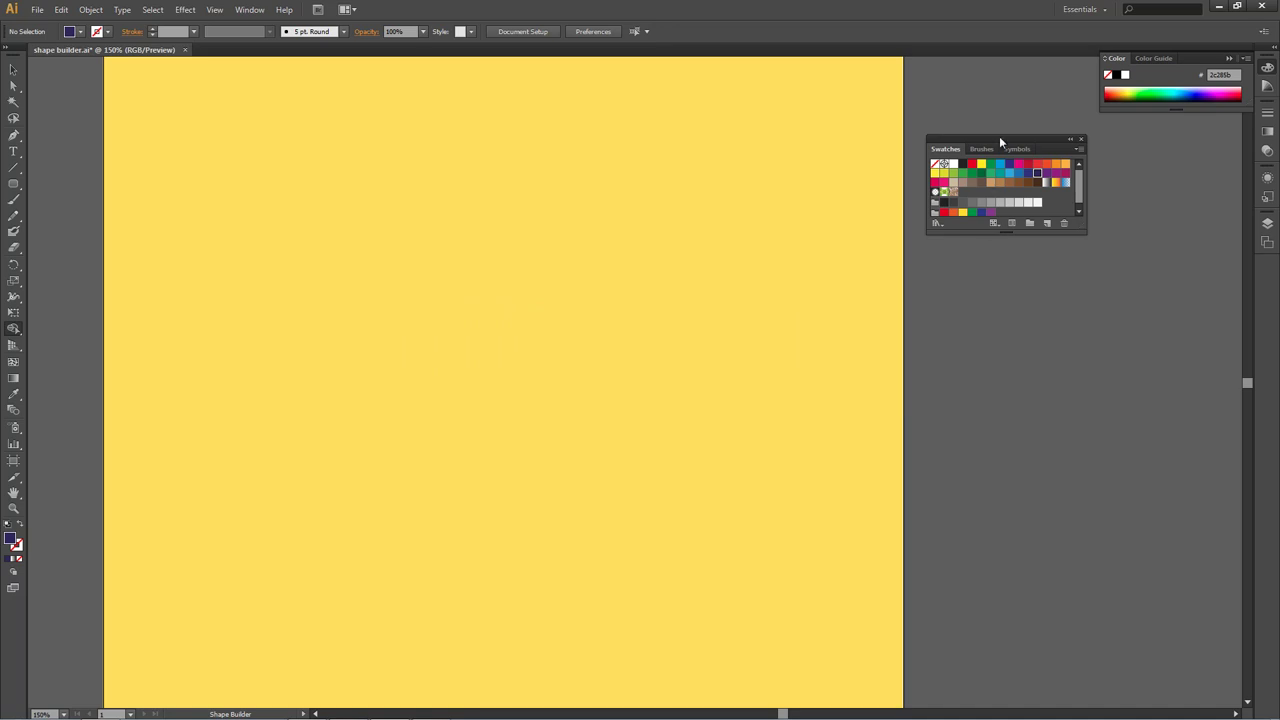
pyautogui.moveTo(999, 136); pyautogui.dragTo(904, 159)
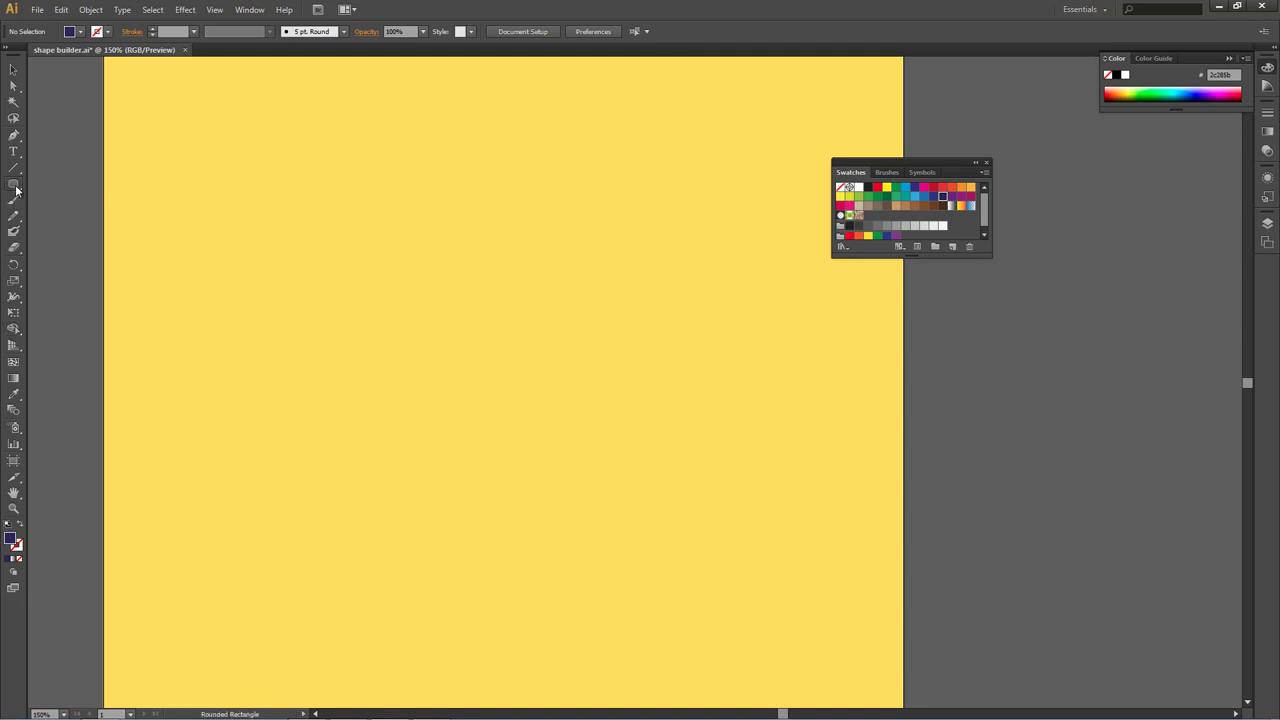
# - Draw five overlapping rounded rectangles and pills across the centre and top of the artboard
pyautogui.moveTo(16, 190); pyautogui.dragTo(57, 183)
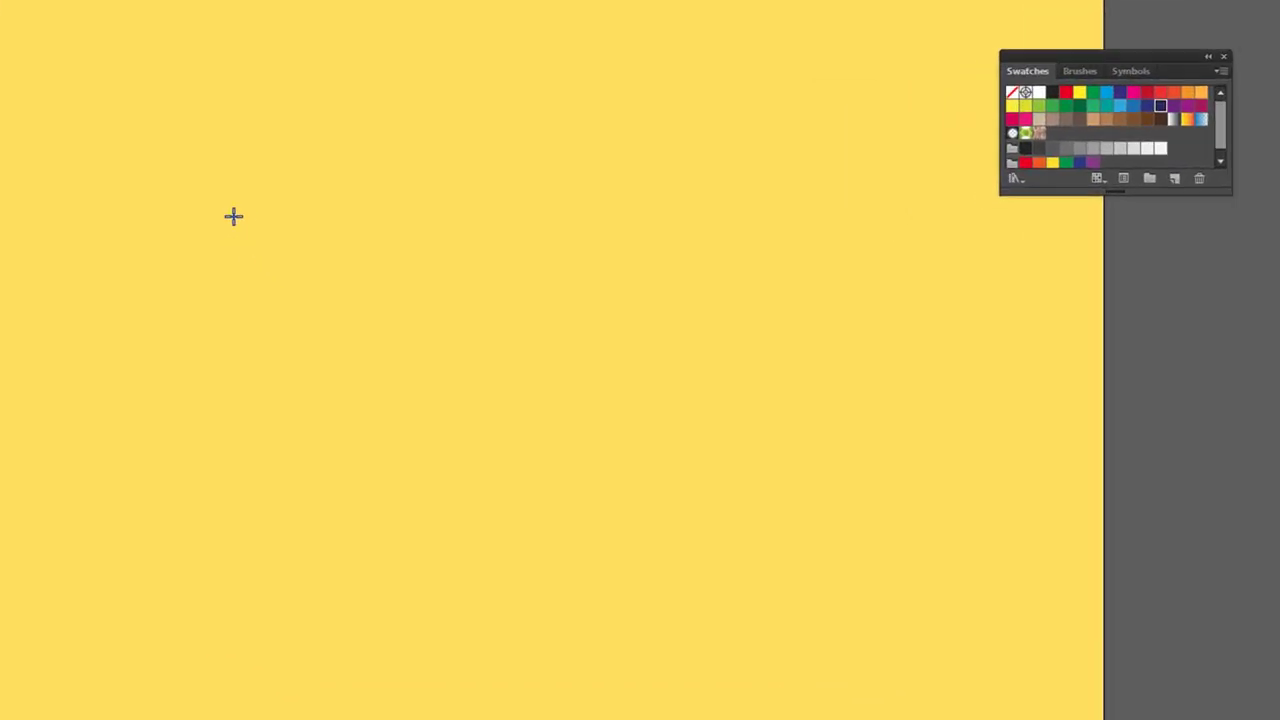
pyautogui.moveTo(218, 161); pyautogui.dragTo(390, 329)
pyautogui.moveTo(501, 426); pyautogui.dragTo(288, 218)
pyautogui.moveTo(449, 143); pyautogui.dragTo(583, 310)
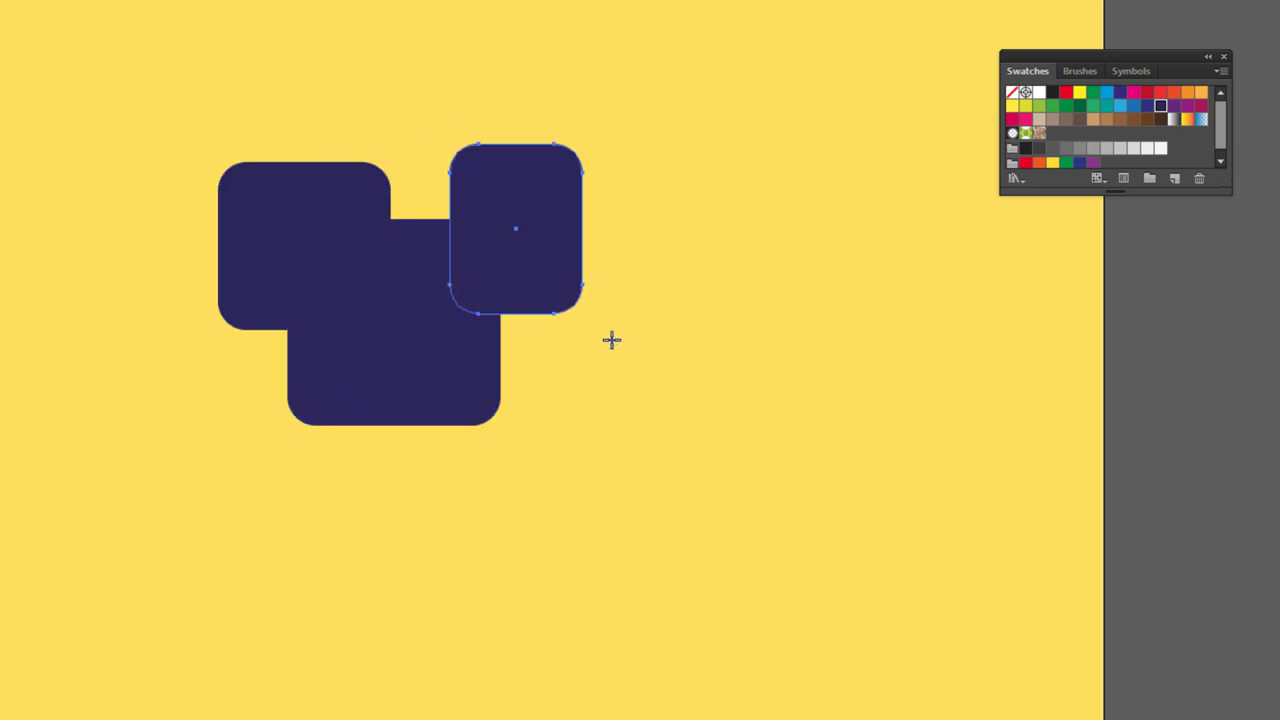
pyautogui.moveTo(552, 246); pyautogui.dragTo(624, 394)
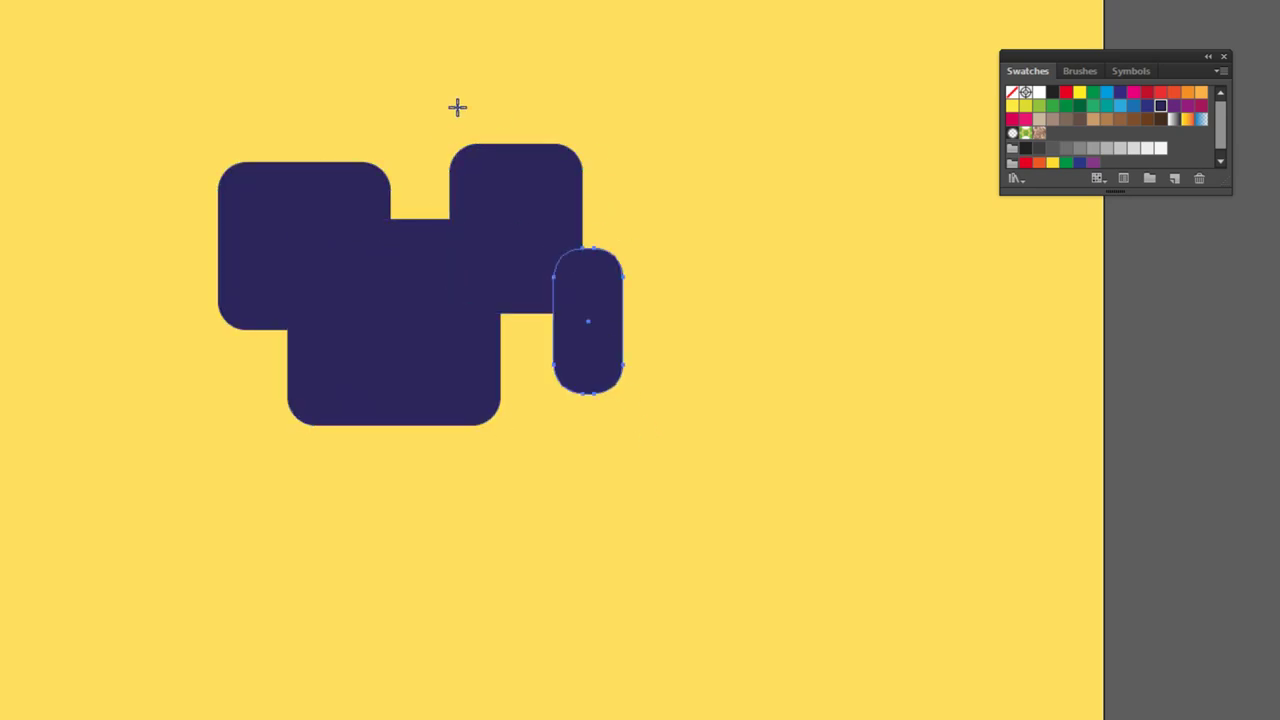
pyautogui.moveTo(430, 91); pyautogui.dragTo(628, 179)
# - Add five more rounded rectangles at lower right, bottom, upper left and right, then select the cluster
pyautogui.moveTo(672, 458); pyautogui.dragTo(567, 329)
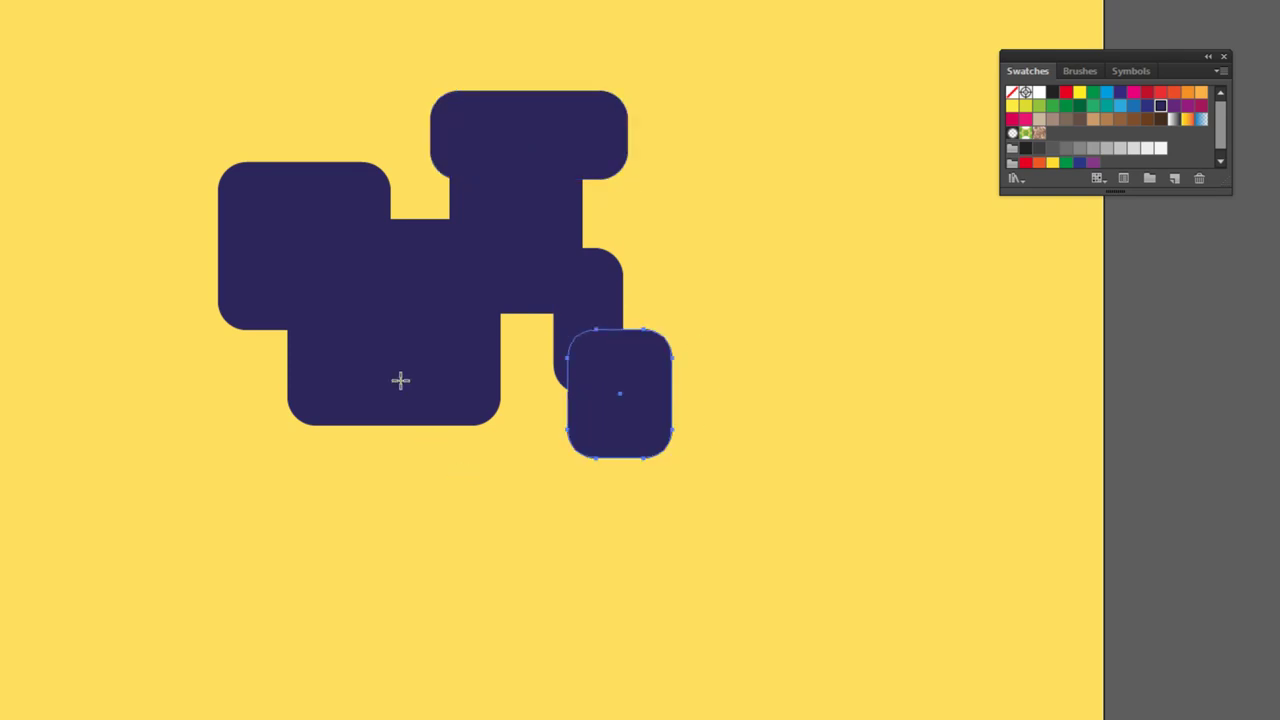
pyautogui.moveTo(410, 370); pyautogui.dragTo(520, 549)
pyautogui.moveTo(192, 126); pyautogui.dragTo(290, 220)
pyautogui.moveTo(654, 419); pyautogui.dragTo(697, 568)
pyautogui.moveTo(578, 214); pyautogui.dragTo(752, 344)
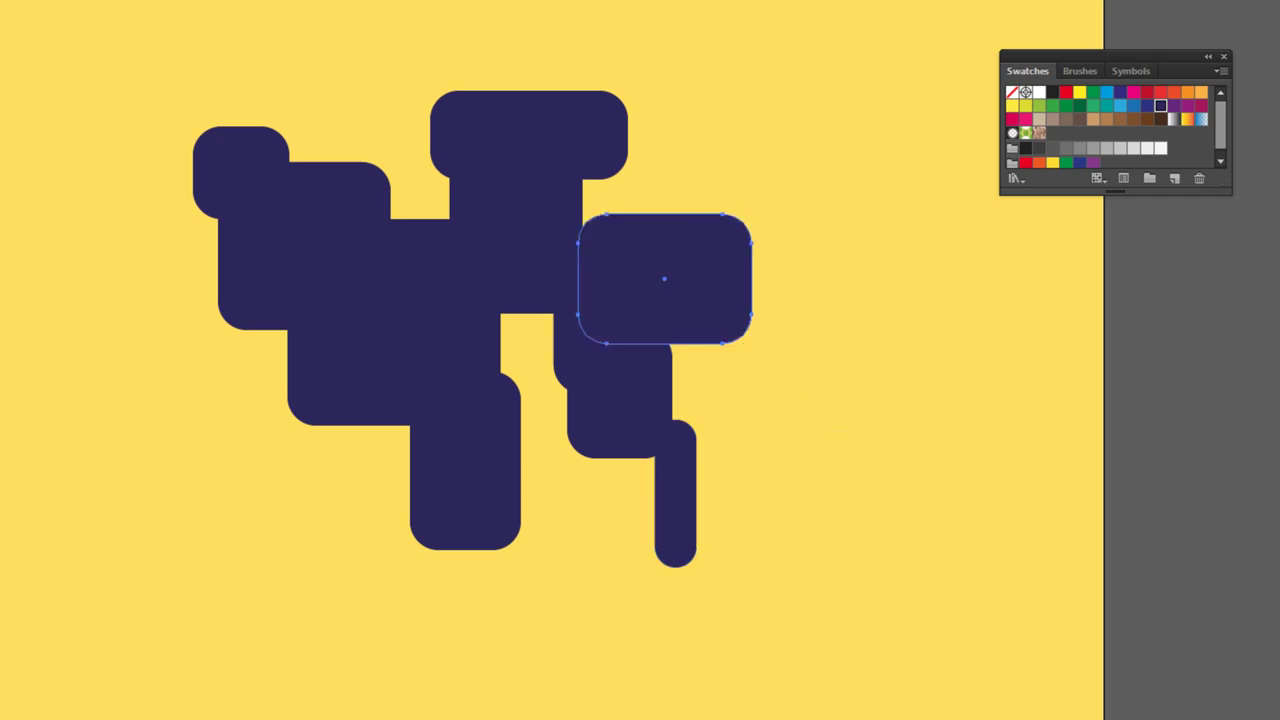
pyautogui.click(217, 20)
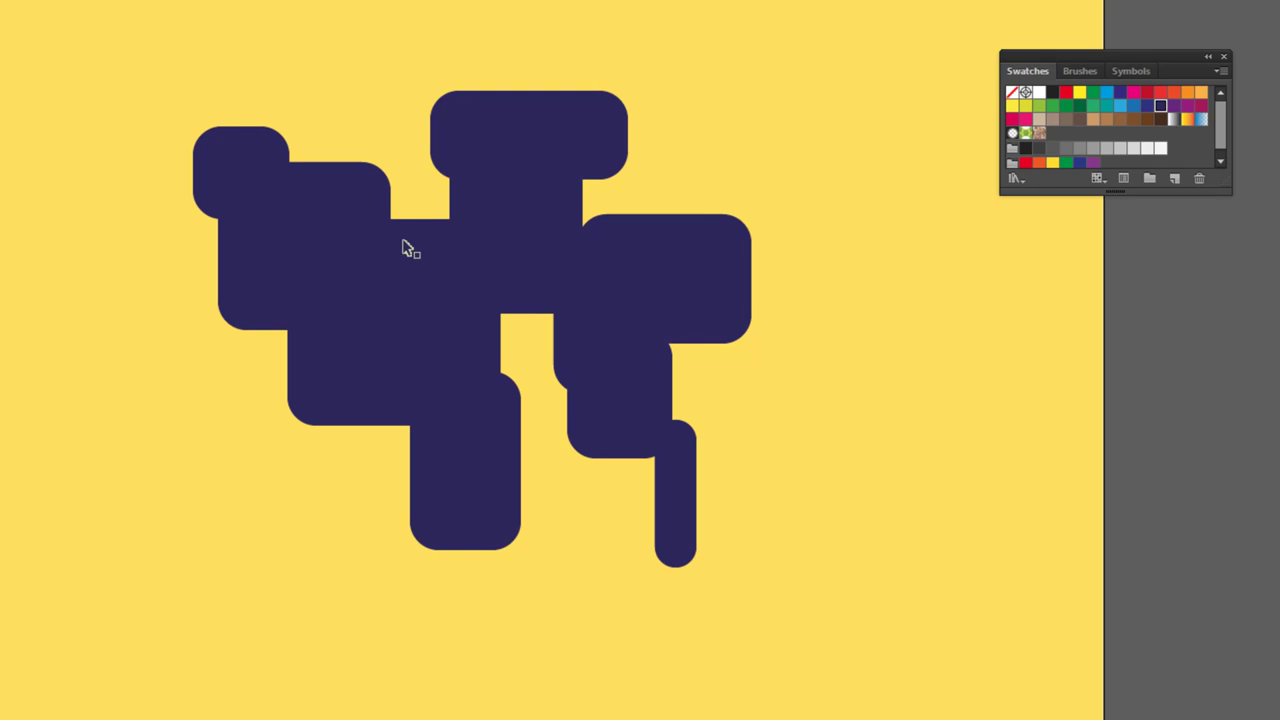
pyautogui.moveTo(133, 16); pyautogui.dragTo(843, 655)
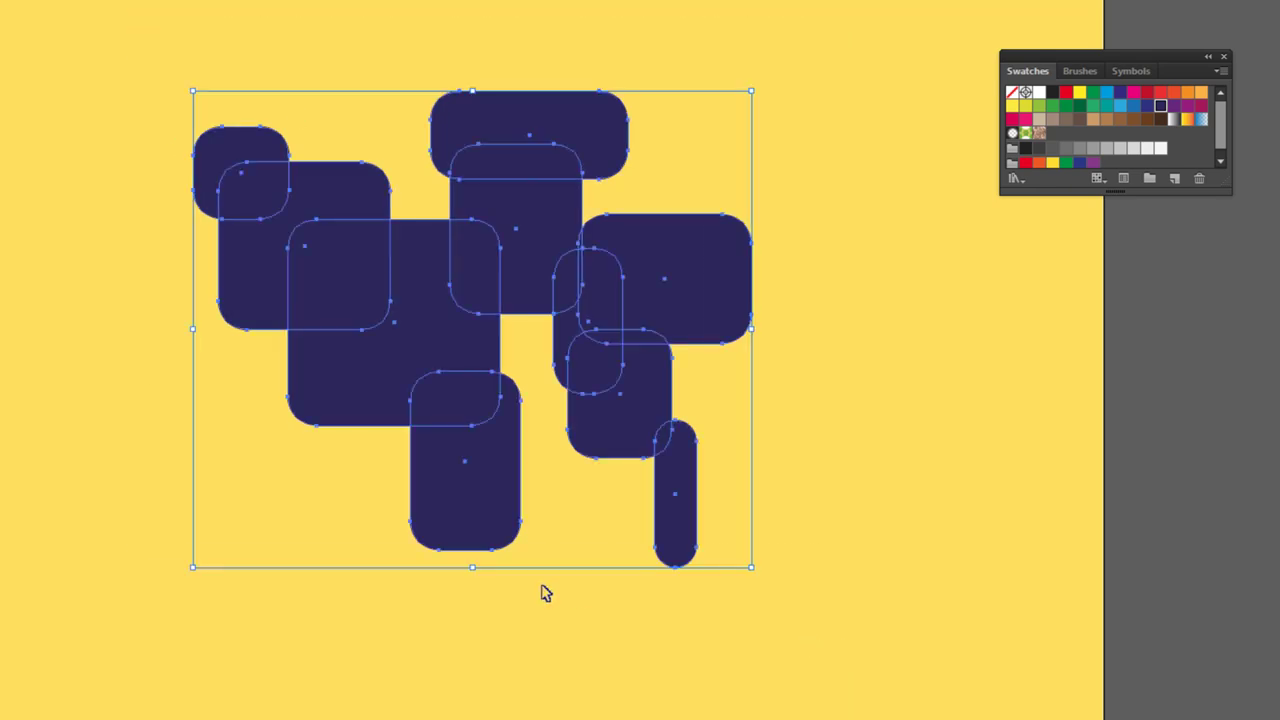
# - With Shape Builder, merge the overlap strip into the central rectangle and join the top shape to its column
pyautogui.moveTo(518, 241)
pyautogui.mouseDown()
pyautogui.moveTo(530, 204)
pyautogui.moveTo(505, 242)
pyautogui.mouseUp()
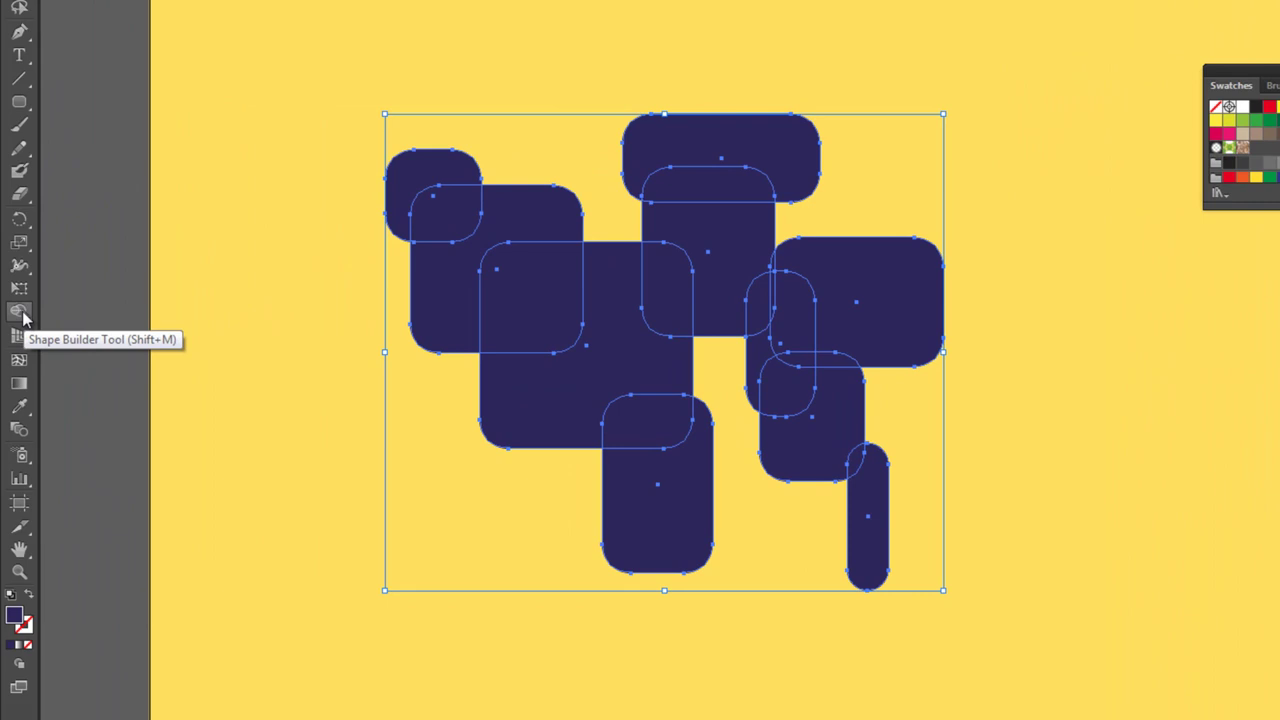
pyautogui.click(22, 316)
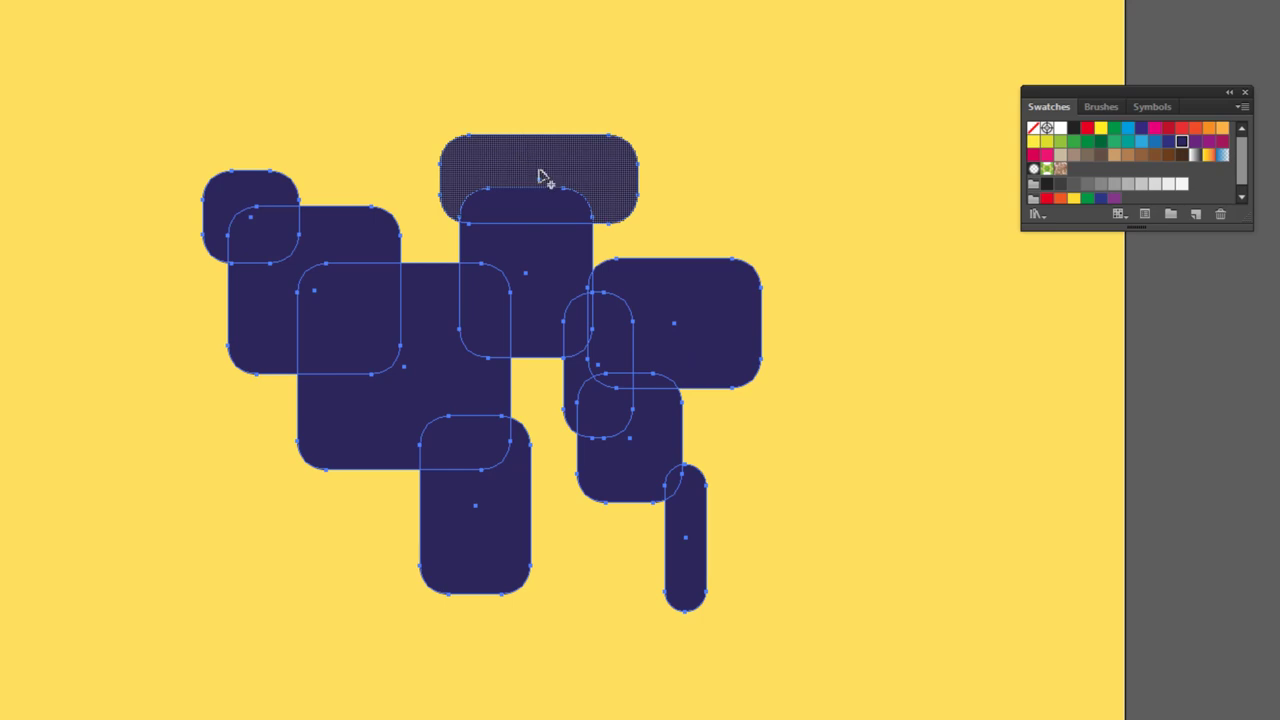
pyautogui.click(545, 222)
pyautogui.moveTo(535, 178); pyautogui.dragTo(534, 202)
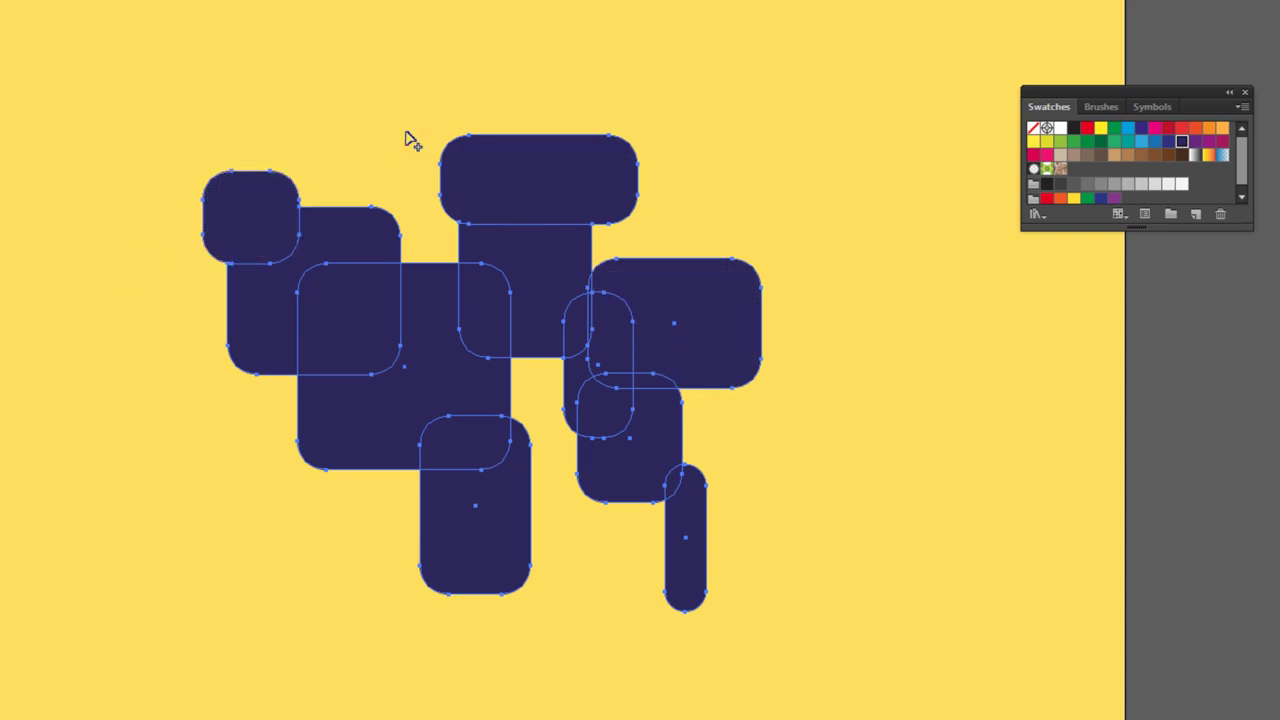
pyautogui.moveTo(482, 523); pyautogui.dragTo(480, 451)
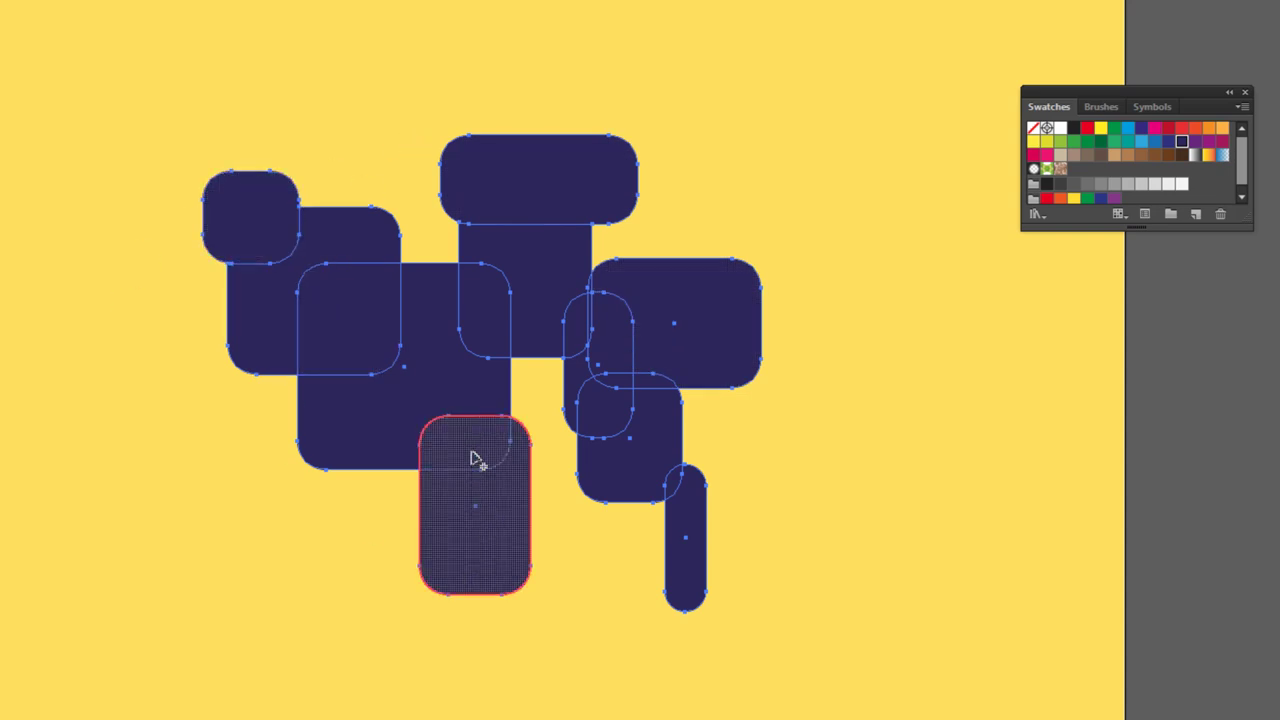
pyautogui.press('v')
pyautogui.click(306, 570)
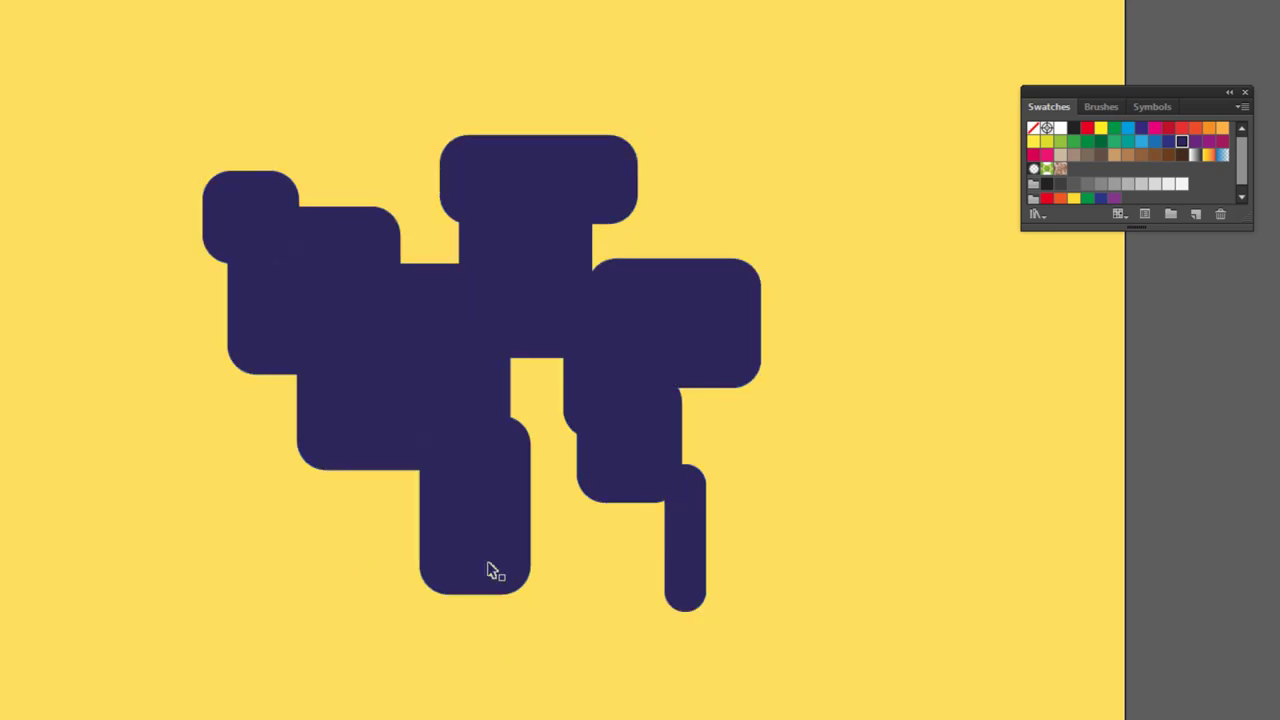
pyautogui.click(498, 532)
pyautogui.click(585, 640)
pyautogui.moveTo(486, 520); pyautogui.dragTo(489, 592)
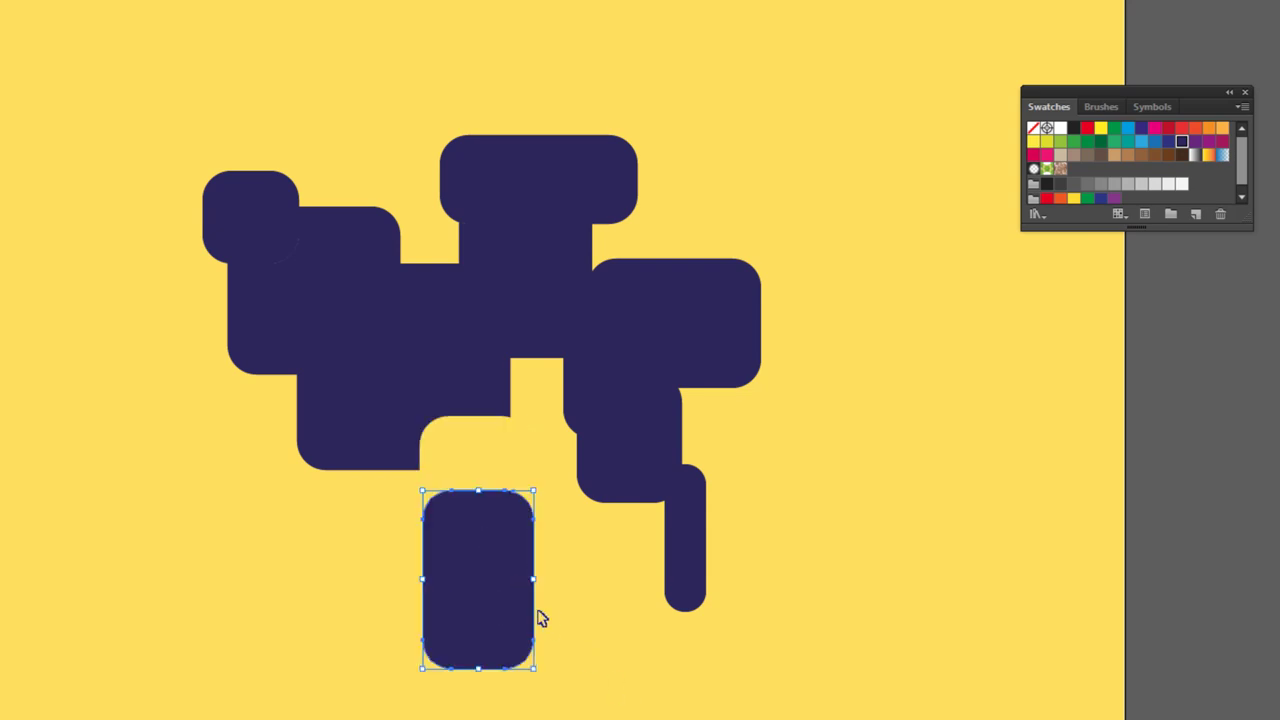
pyautogui.hotkey('ctrl', 'z')
pyautogui.moveTo(560, 160); pyautogui.dragTo(560, 65)
pyautogui.hotkey('ctrl', 'z')
pyautogui.moveTo(238, 224); pyautogui.dragTo(192, 172)
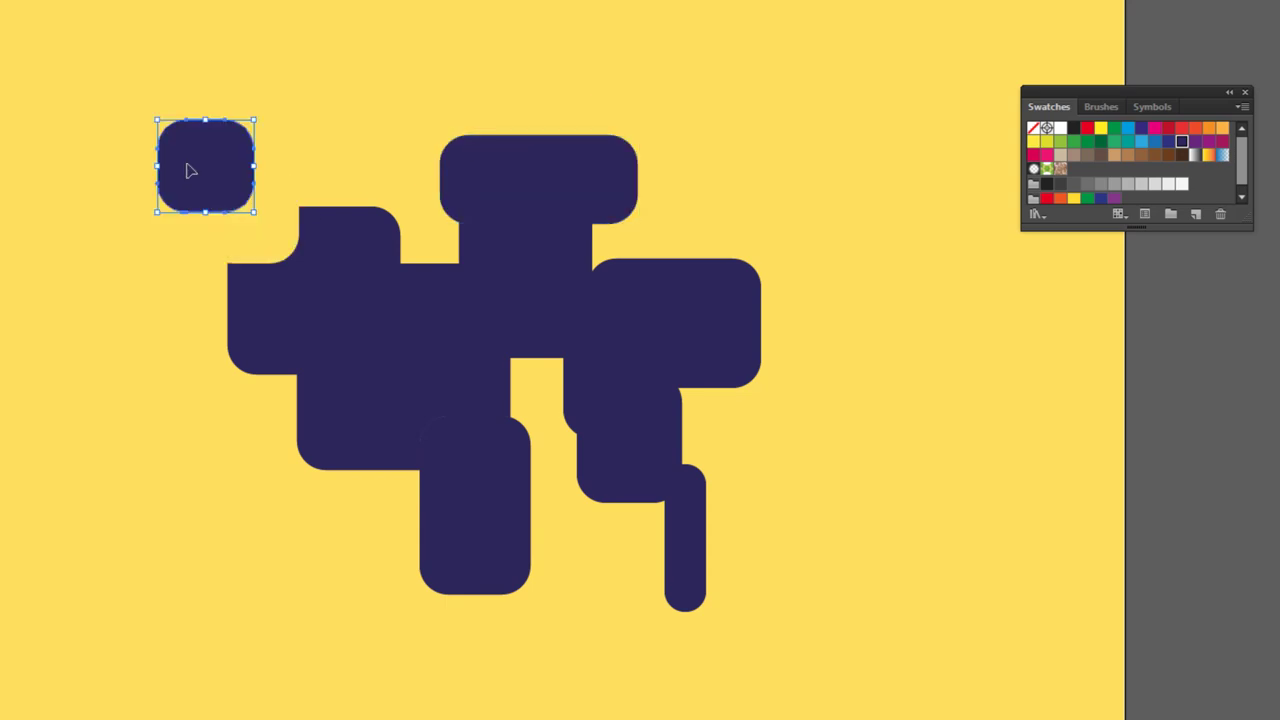
pyautogui.hotkey('ctrl', 'z')
pyautogui.click(250, 130)
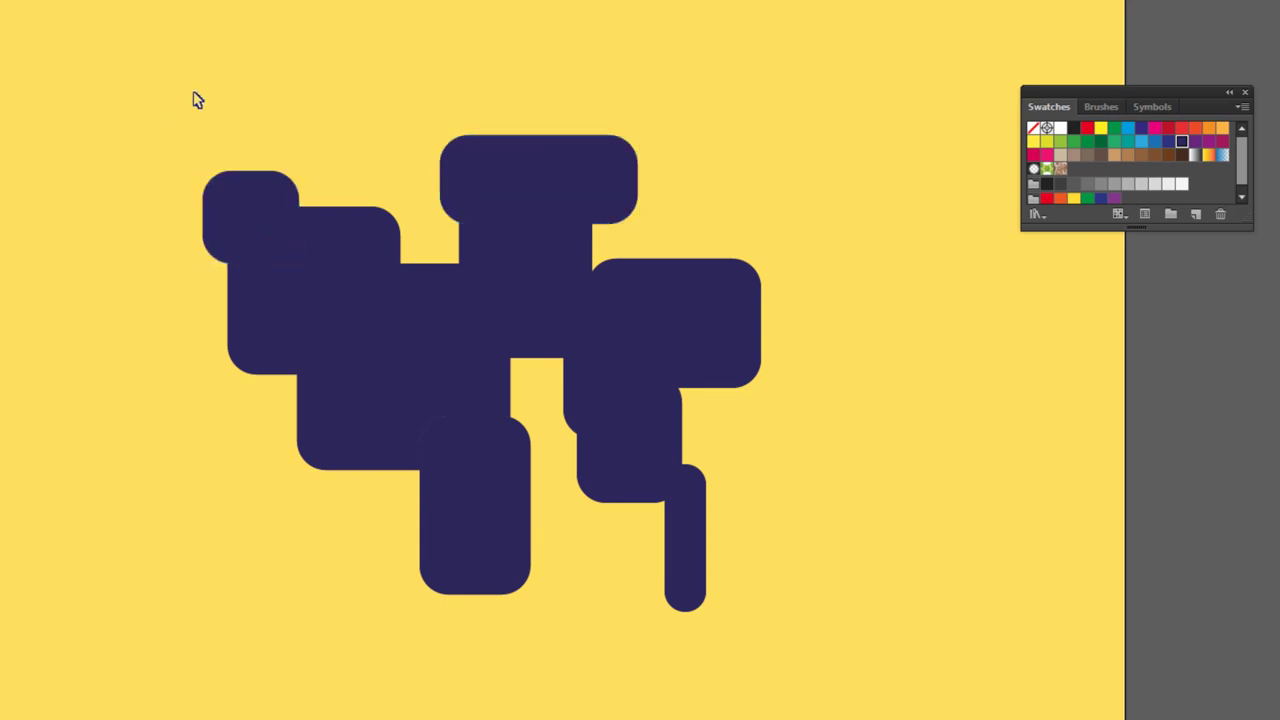
pyautogui.moveTo(196, 100); pyautogui.dragTo(833, 666)
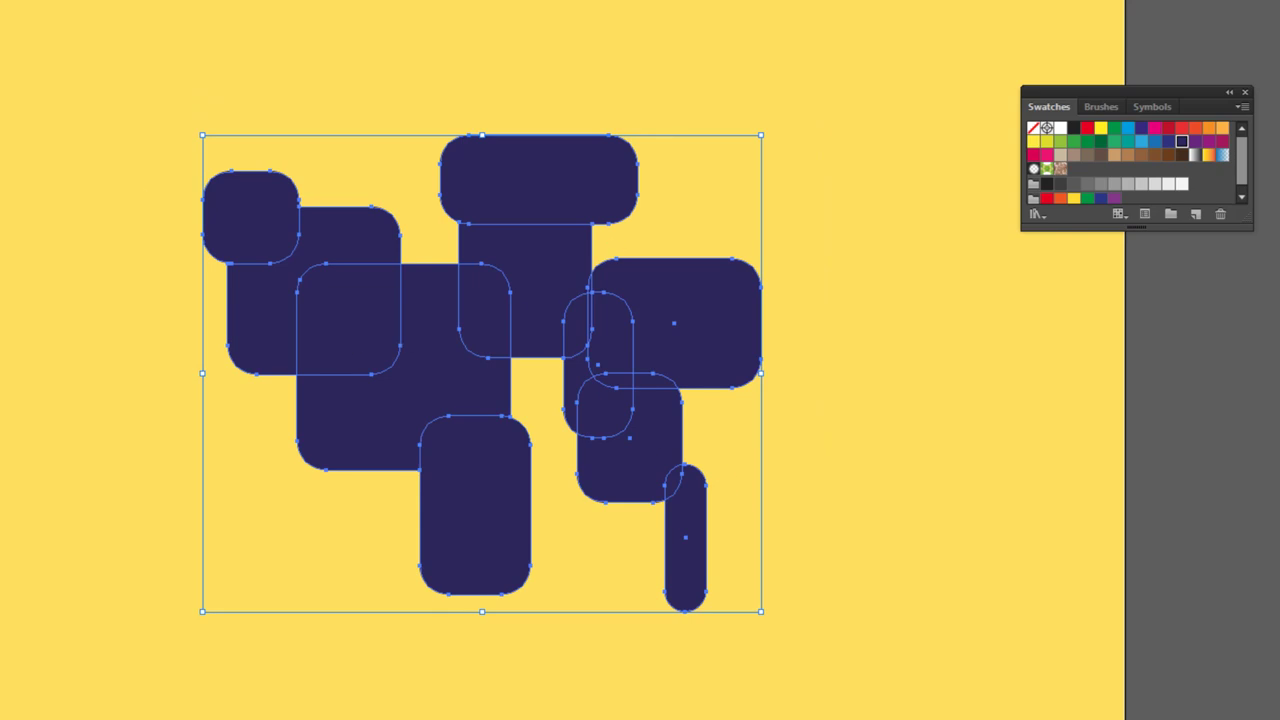
# - Drag with Shape Builder to delete the top, top-left, lower and top-right shape regions
pyautogui.hotkey('shift', 'm')
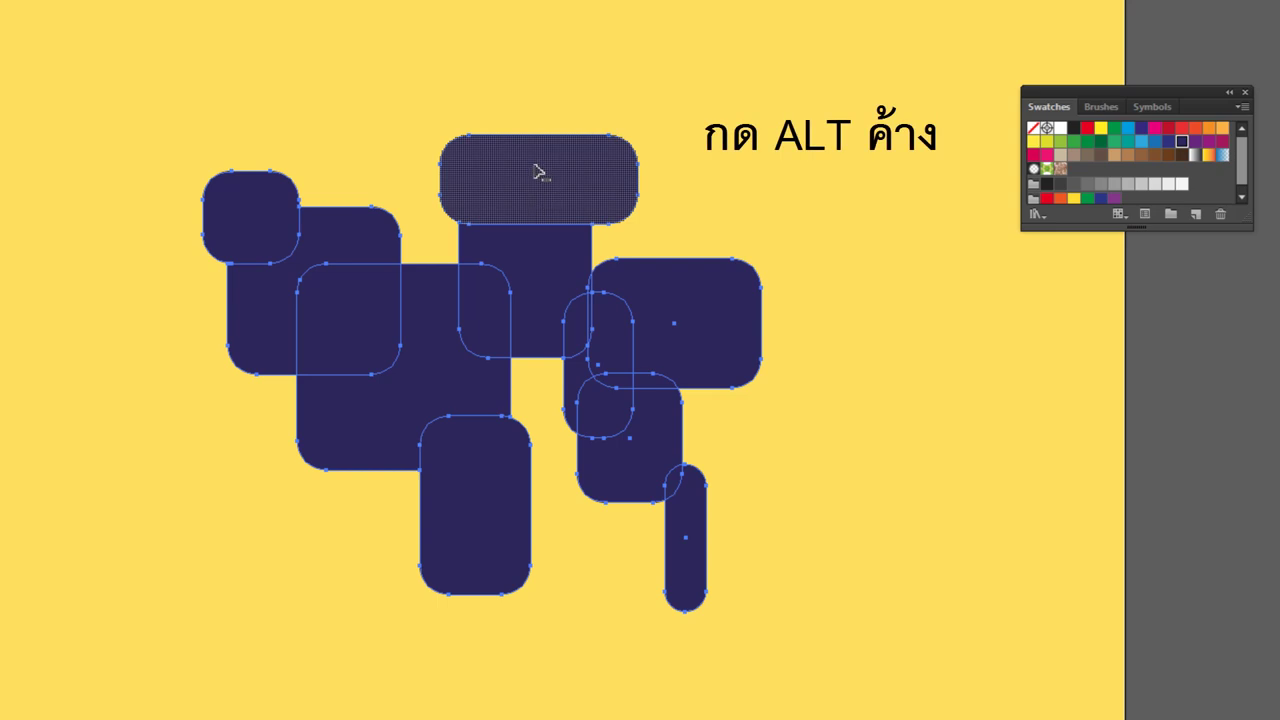
pyautogui.moveTo(537, 182); pyautogui.dragTo(548, 236)
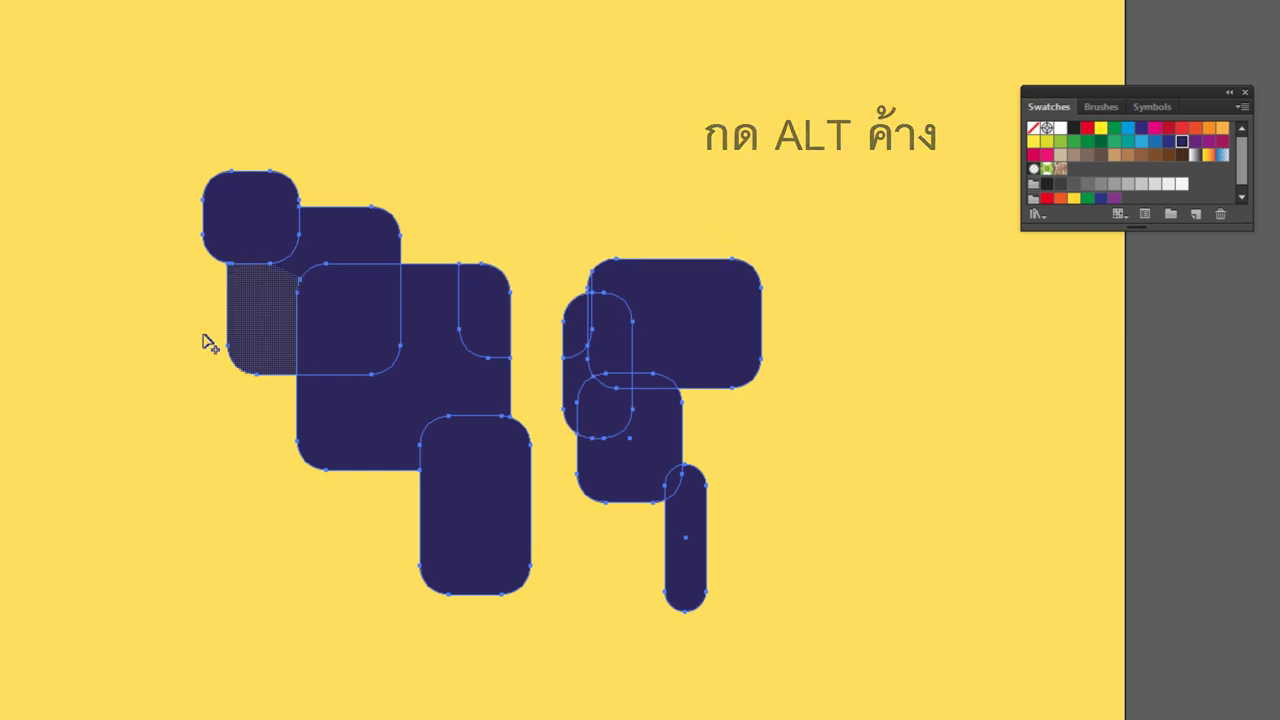
pyautogui.moveTo(237, 218); pyautogui.dragTo(368, 244)
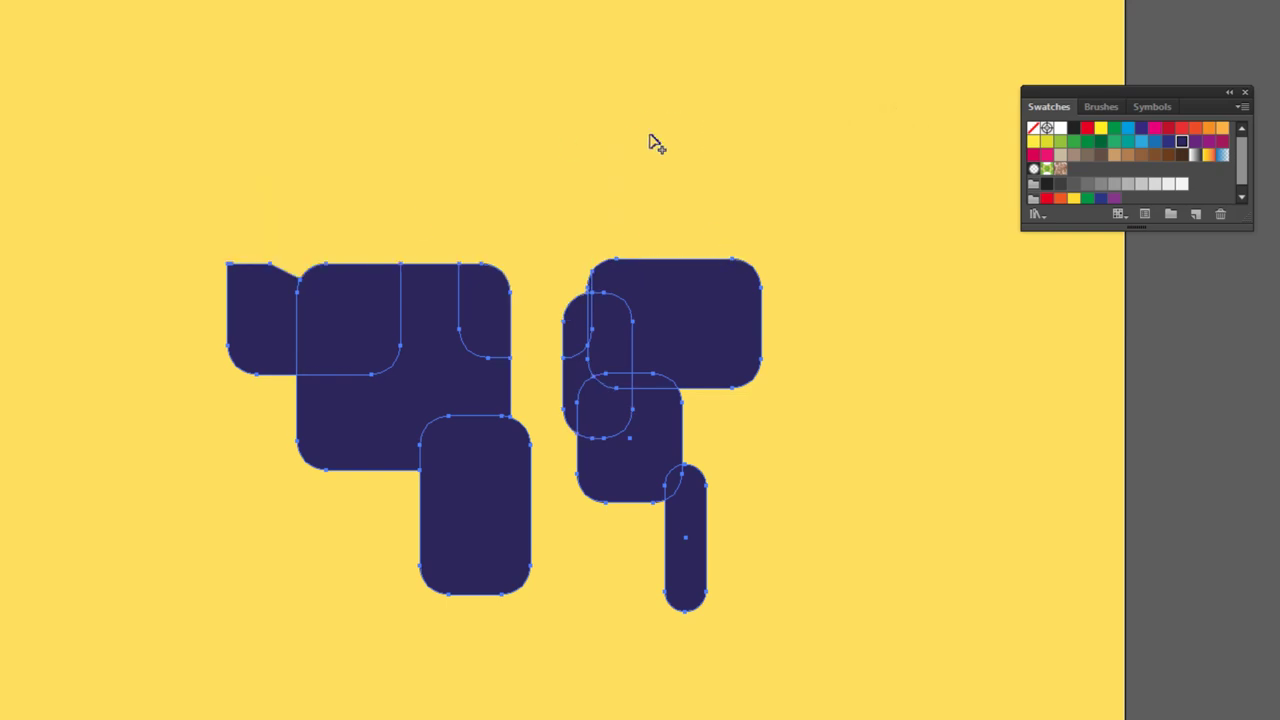
pyautogui.moveTo(474, 534); pyautogui.dragTo(479, 447)
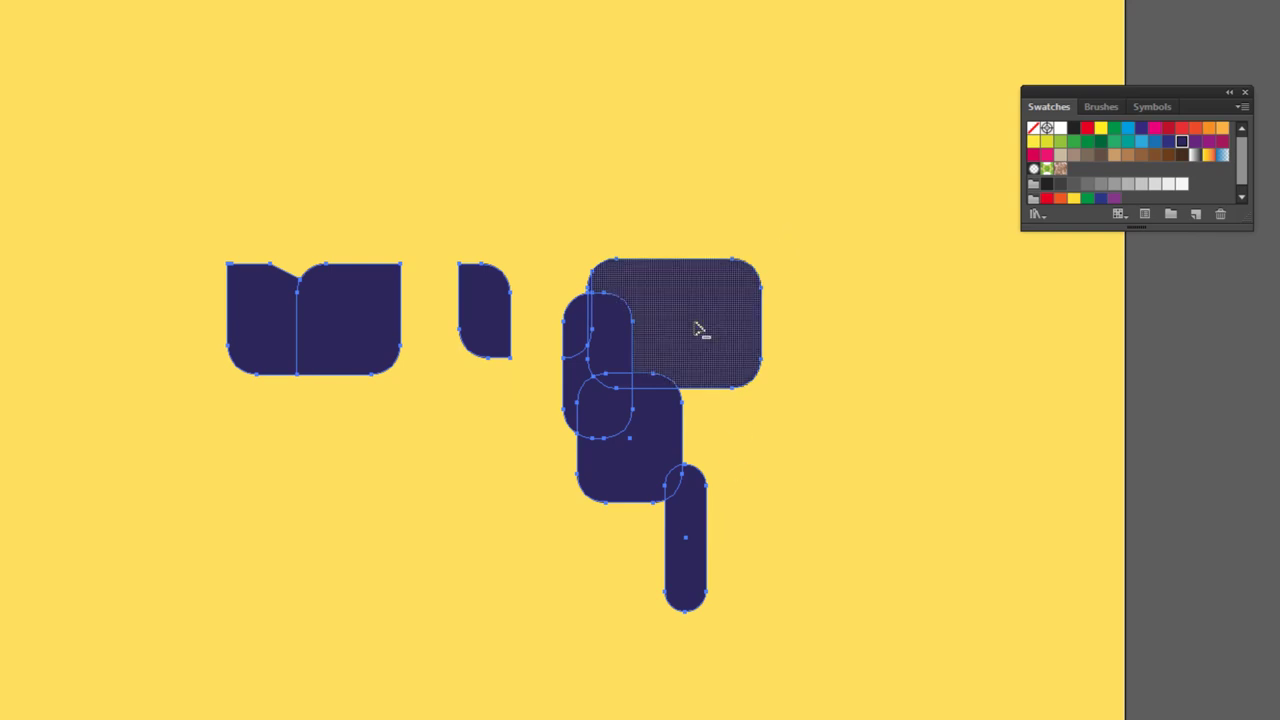
pyautogui.moveTo(688, 333); pyautogui.dragTo(623, 348)
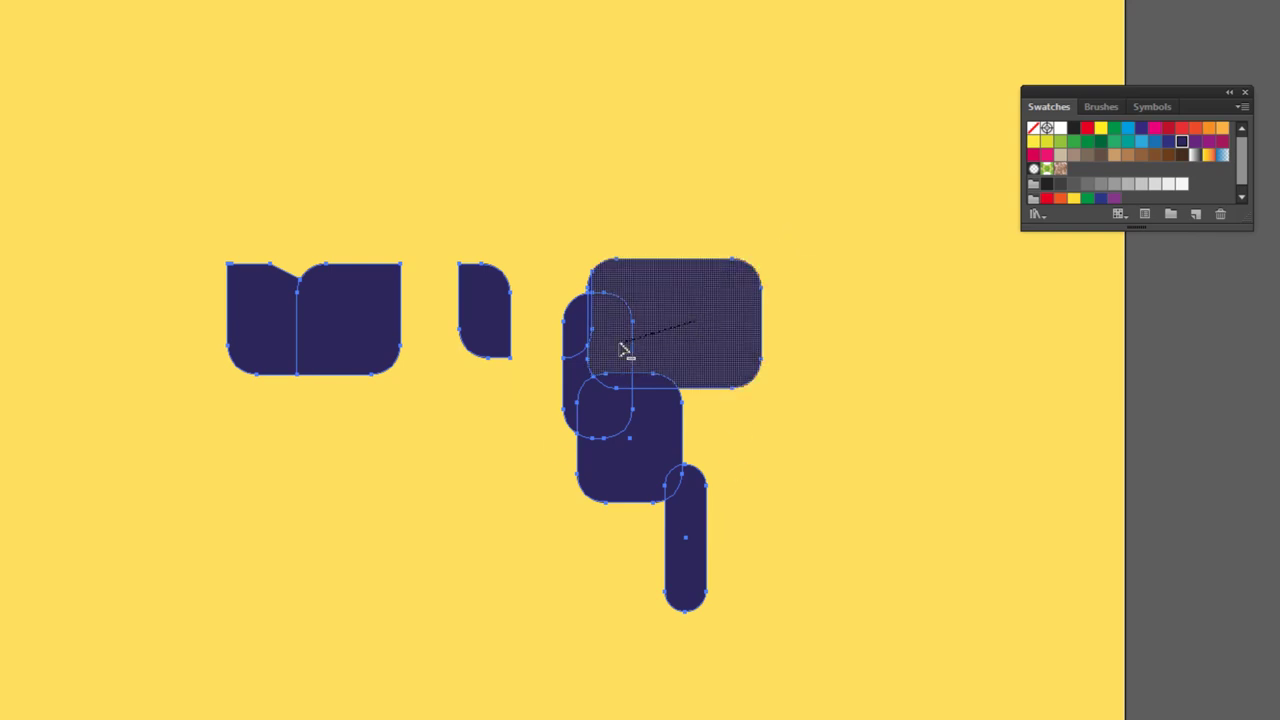
# - Undo those deletions, then marquee-select every navy shape and delete it
pyautogui.hotkey('ctrl', 'z')
pyautogui.hotkey('ctrl', 'z')
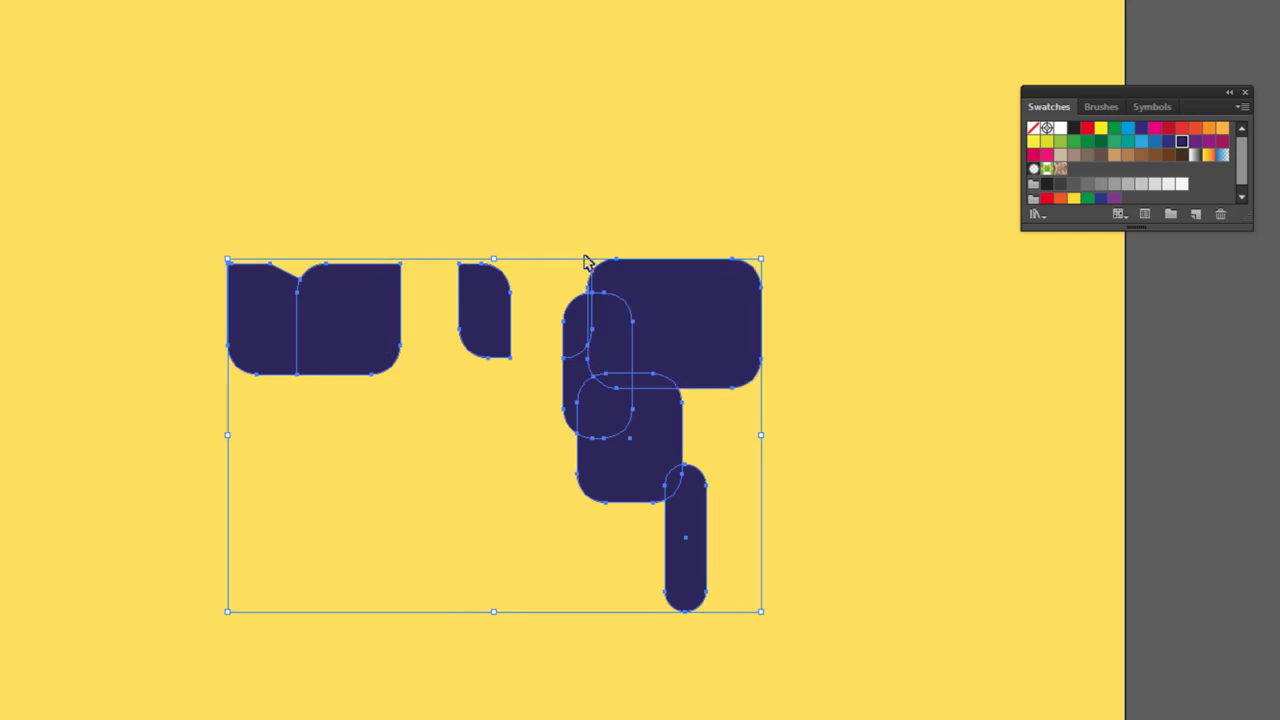
pyautogui.hotkey('ctrl', 'z')
pyautogui.hotkey('ctrl', 'z')
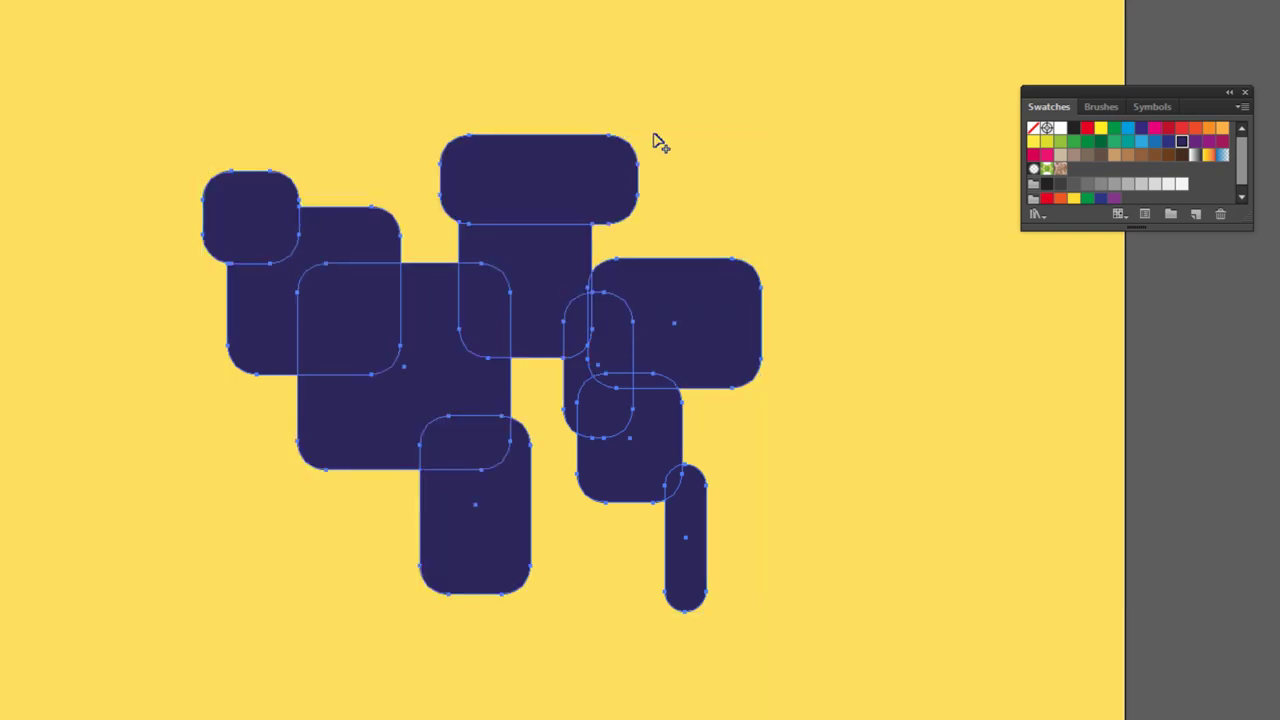
pyautogui.moveTo(164, 46); pyautogui.dragTo(845, 652)
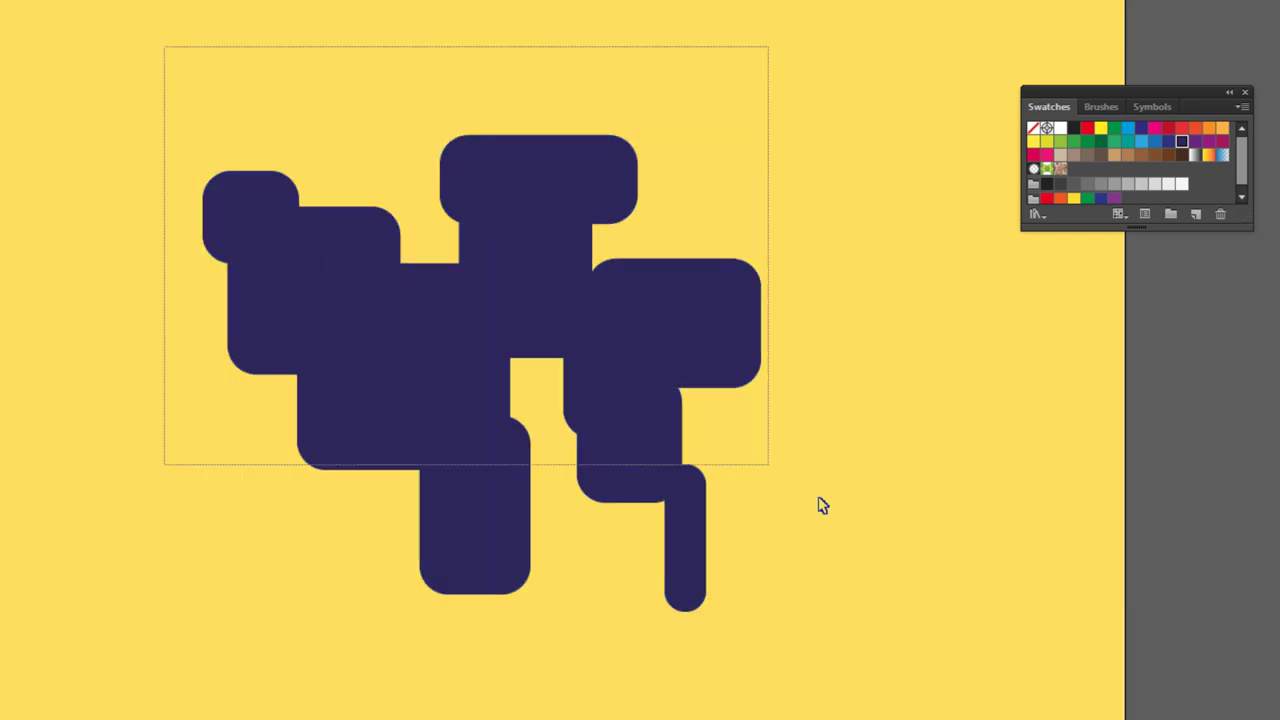
pyautogui.press('Delete')
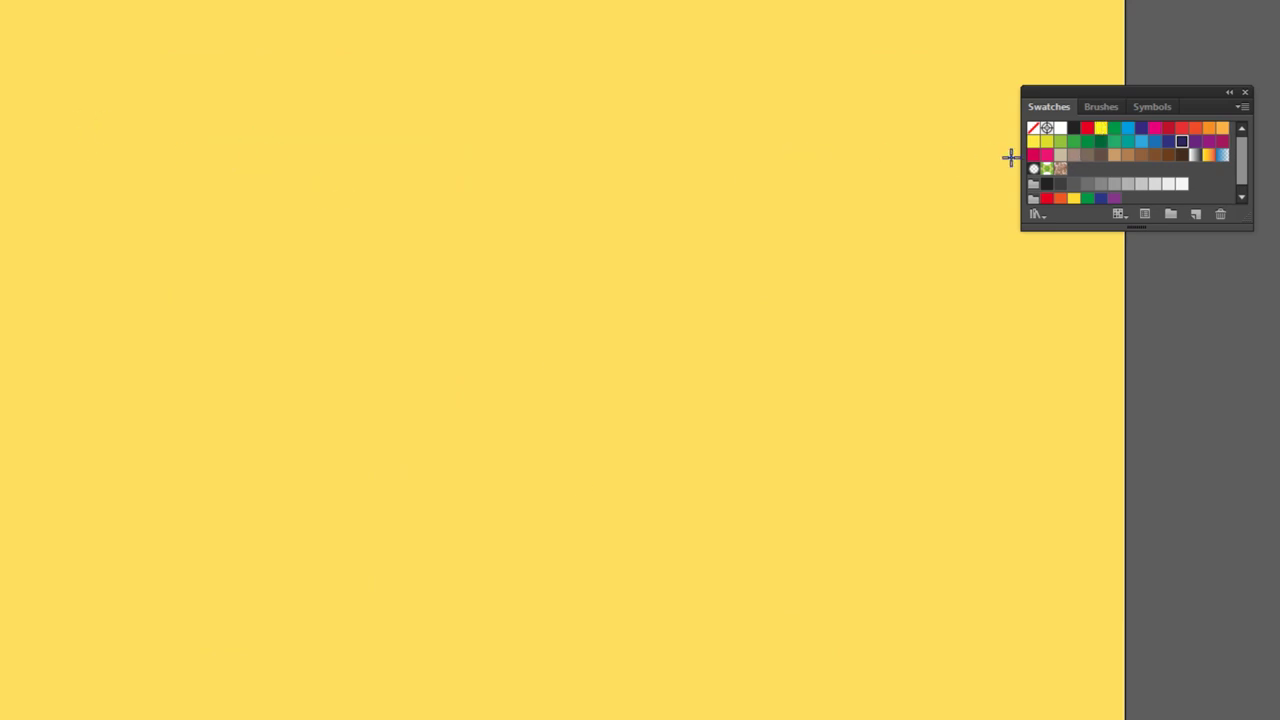
pyautogui.click(1060, 141)
pyautogui.moveTo(306, 157); pyautogui.dragTo(496, 340)
pyautogui.moveTo(460, 264); pyautogui.dragTo(651, 473)
pyautogui.moveTo(623, 214); pyautogui.dragTo(714, 360)
pyautogui.moveTo(686, 266); pyautogui.dragTo(834, 296)
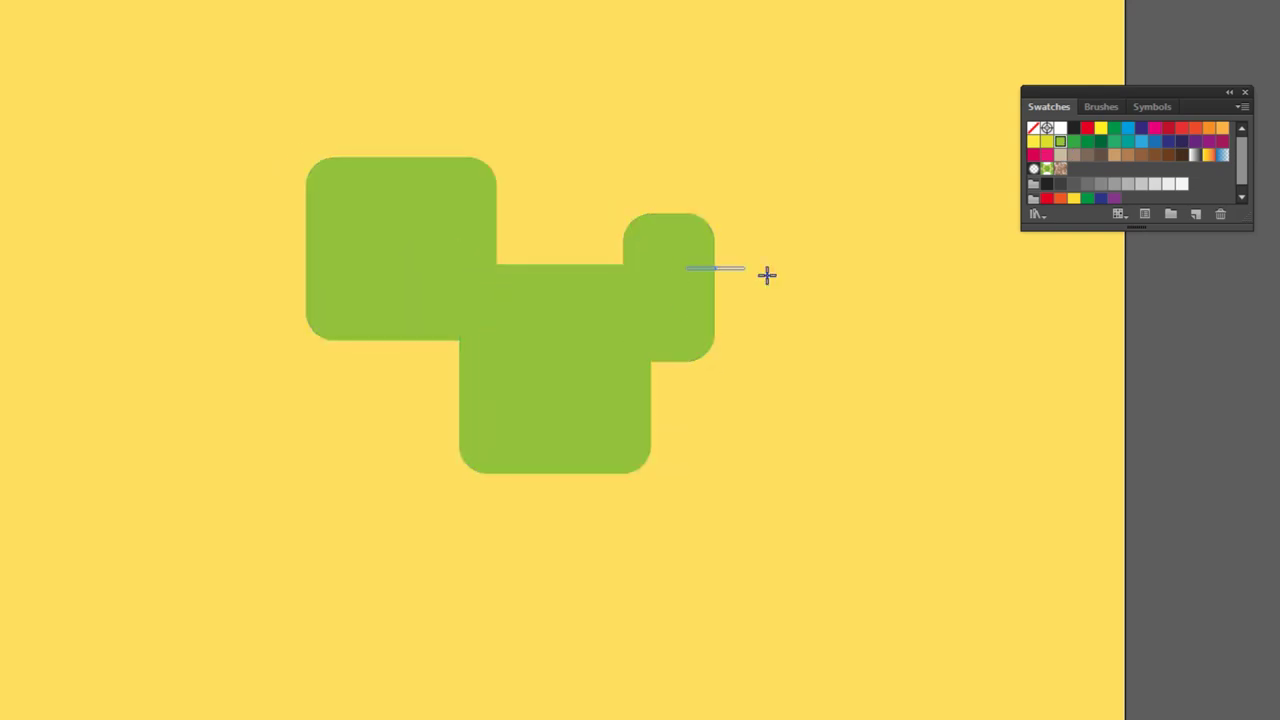
pyautogui.moveTo(530, 397); pyautogui.dragTo(656, 600)
pyautogui.moveTo(556, 145); pyautogui.dragTo(677, 298)
pyautogui.press('v')
pyautogui.moveTo(205, 30); pyautogui.dragTo(766, 606)
pyautogui.moveTo(616, 482); pyautogui.dragTo(585, 428)
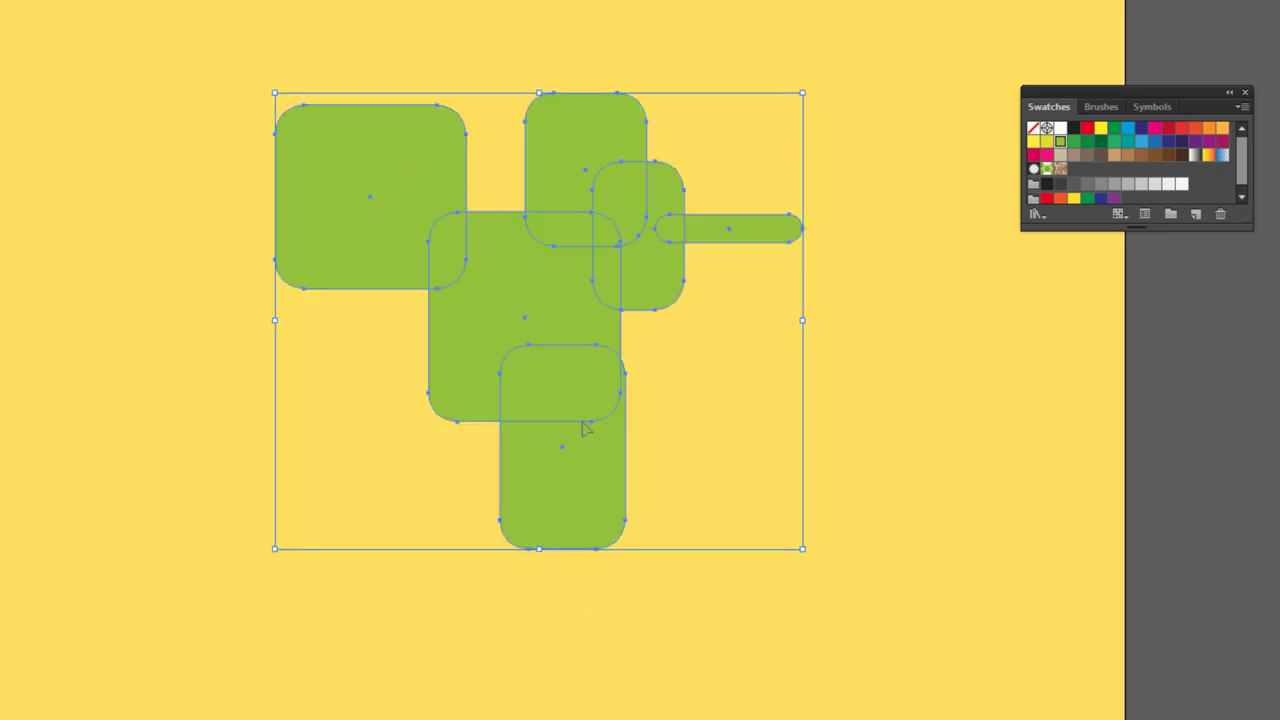
pyautogui.hotkey('shift', 'm')
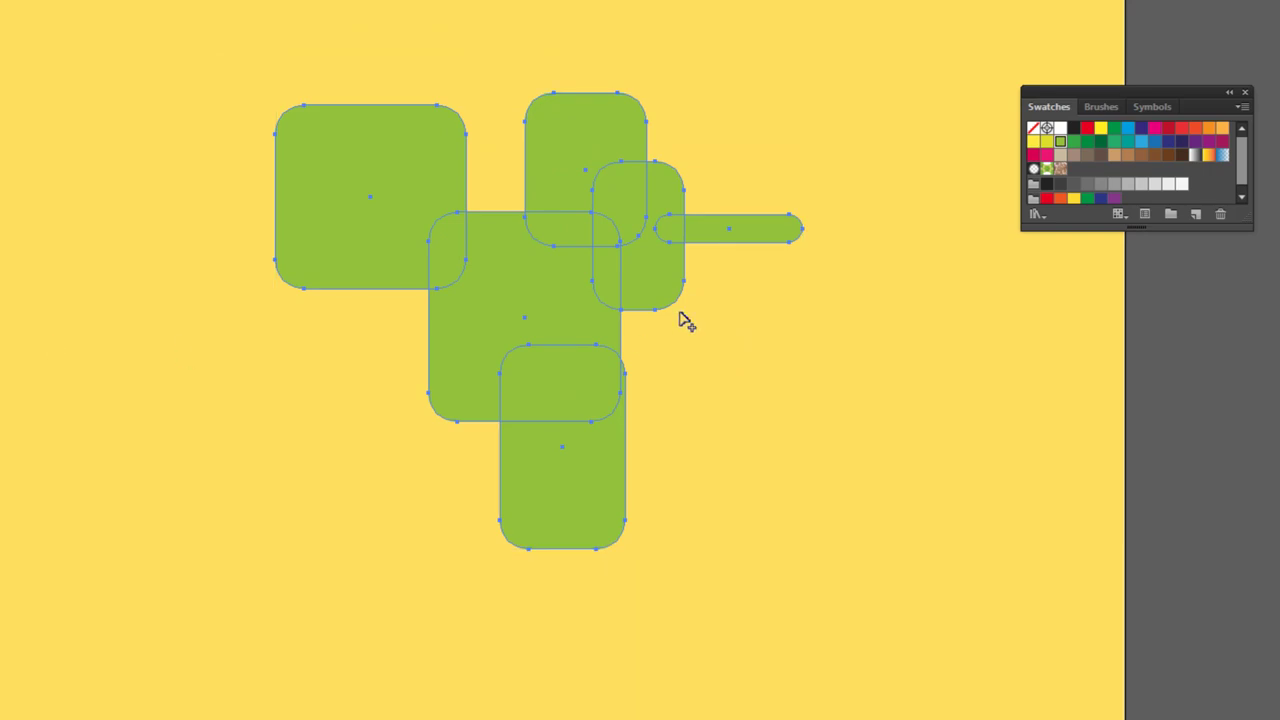
pyautogui.moveTo(565, 450); pyautogui.dragTo(571, 400)
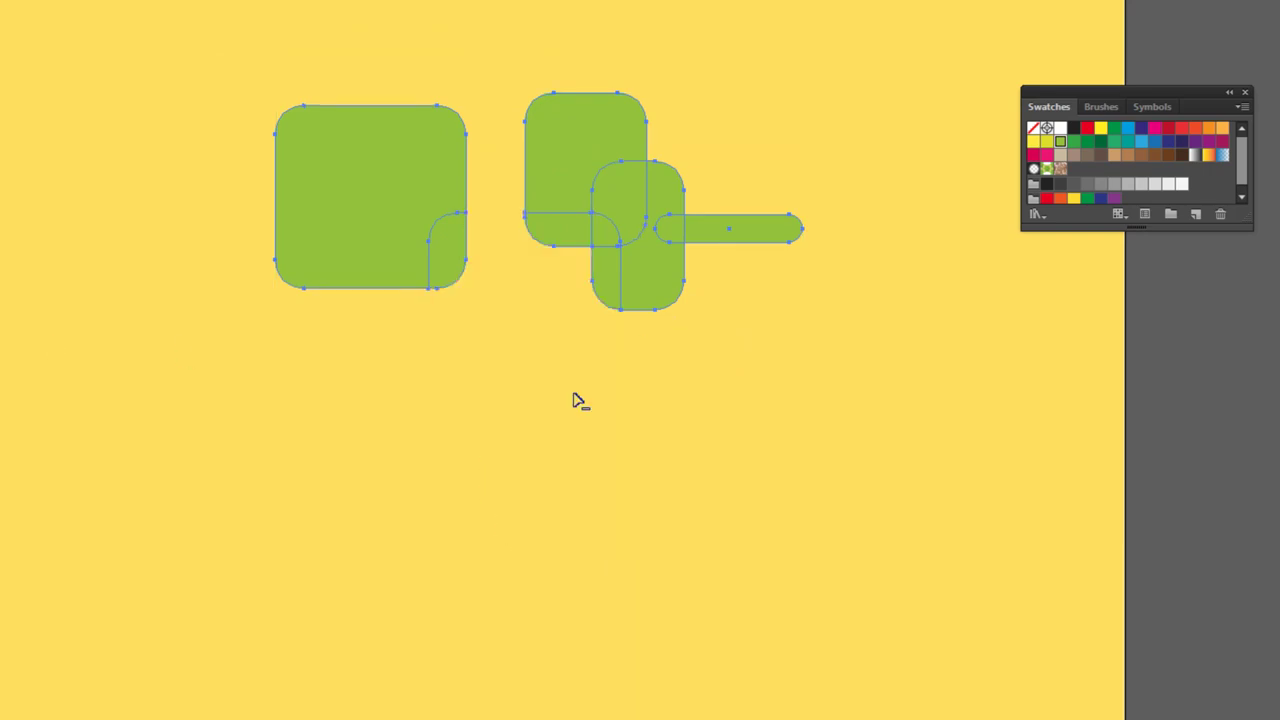
pyautogui.press('v')
pyautogui.hotkey('ctrl', 'z')
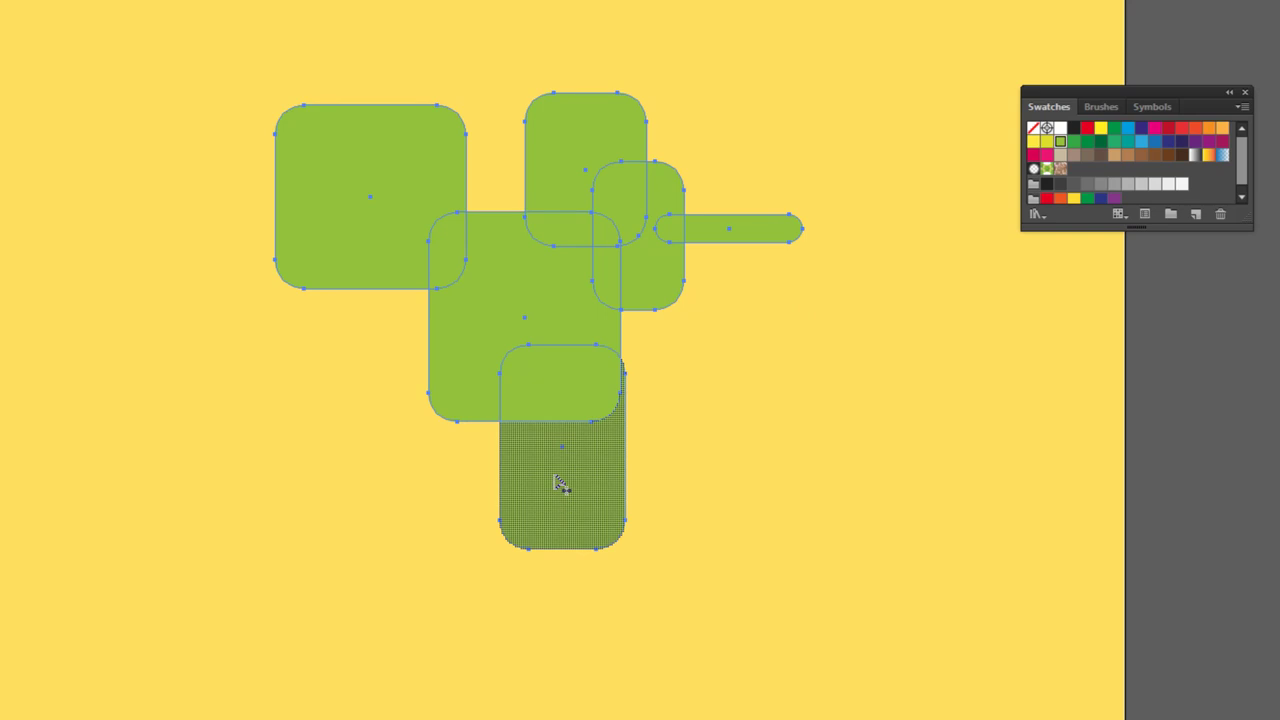
pyautogui.moveTo(562, 497); pyautogui.dragTo(551, 316)
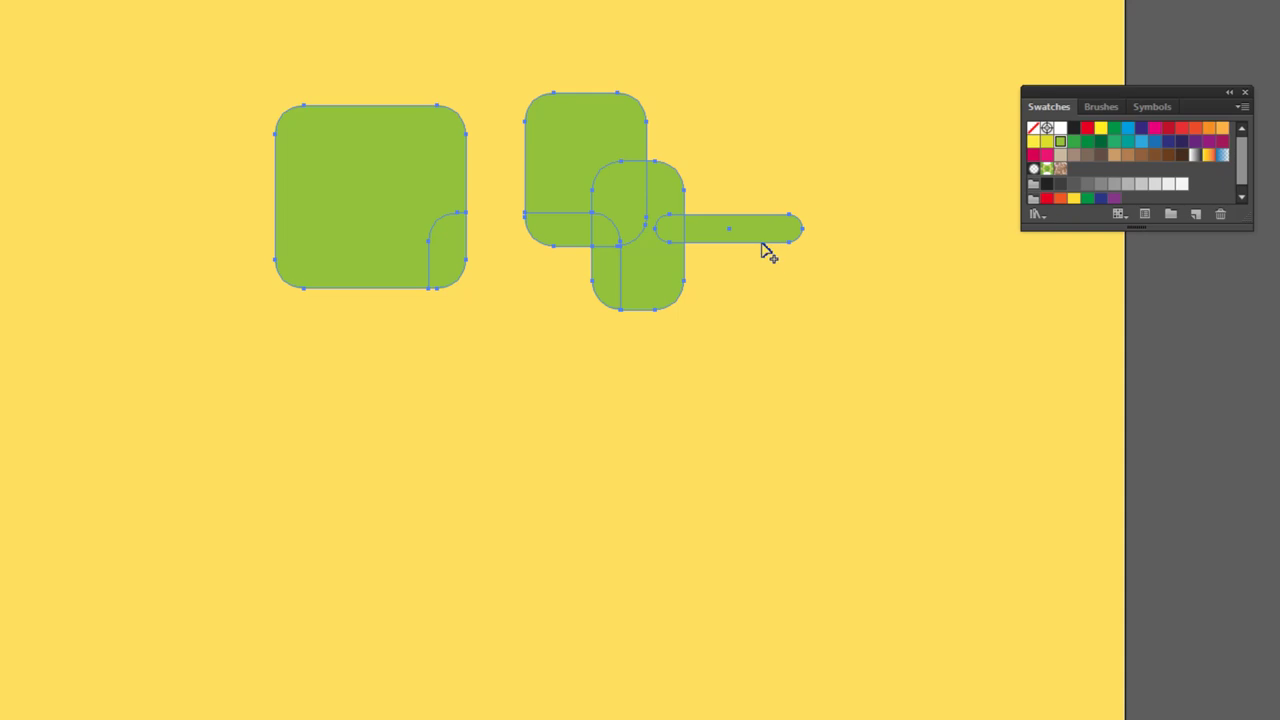
pyautogui.hotkey('ctrl', 'z')
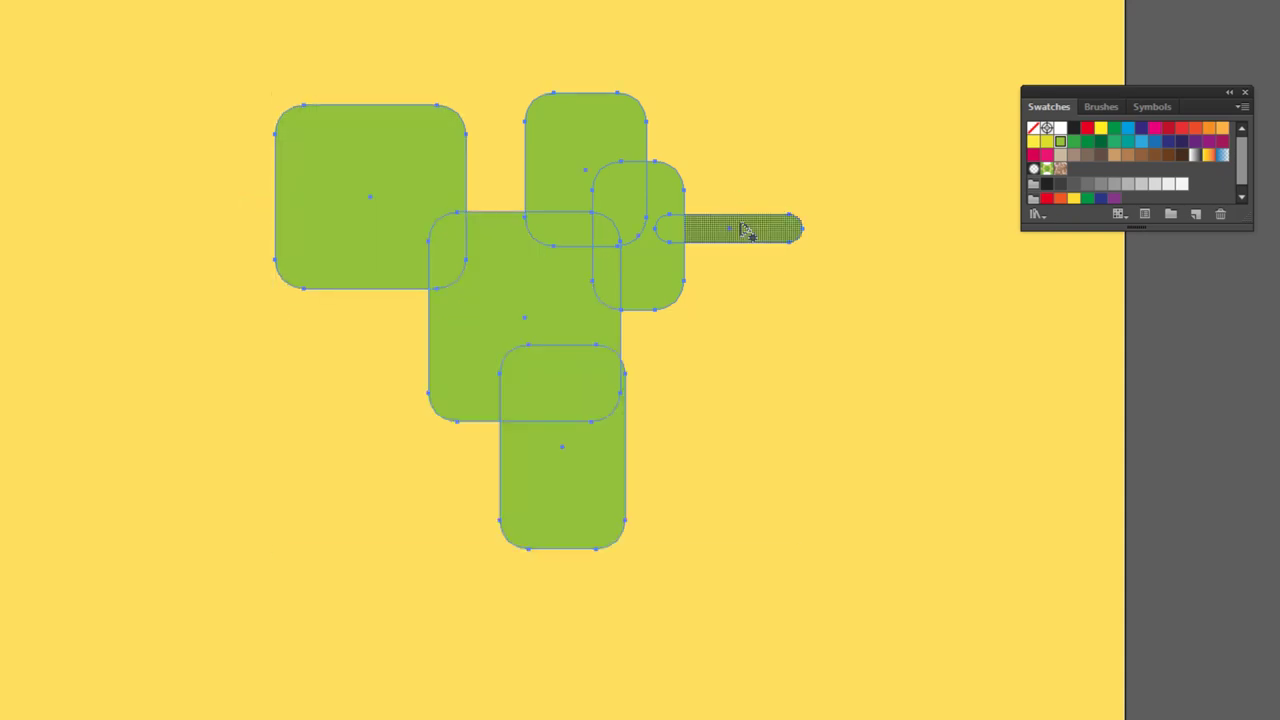
pyautogui.moveTo(711, 237); pyautogui.dragTo(670, 234)
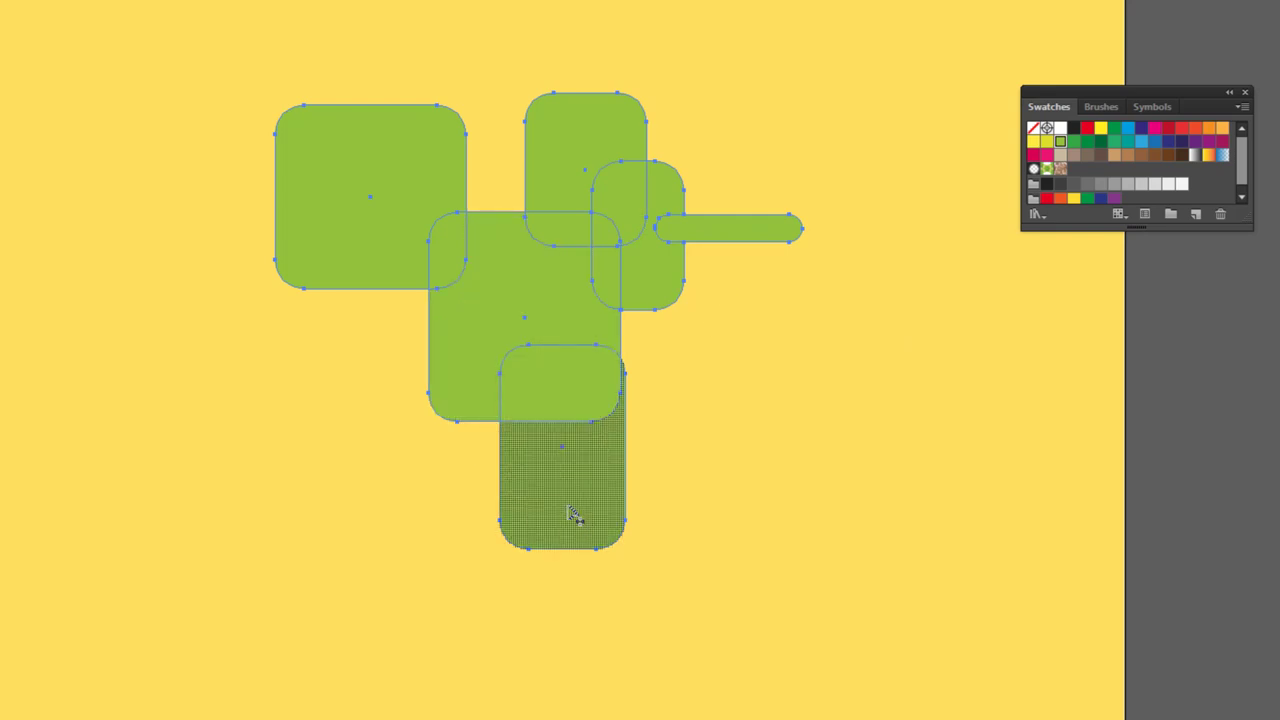
pyautogui.moveTo(563, 492); pyautogui.dragTo(540, 330)
pyautogui.moveTo(352, 188)
pyautogui.mouseDown()
pyautogui.moveTo(462, 288)
pyautogui.moveTo(449, 263)
pyautogui.mouseUp()
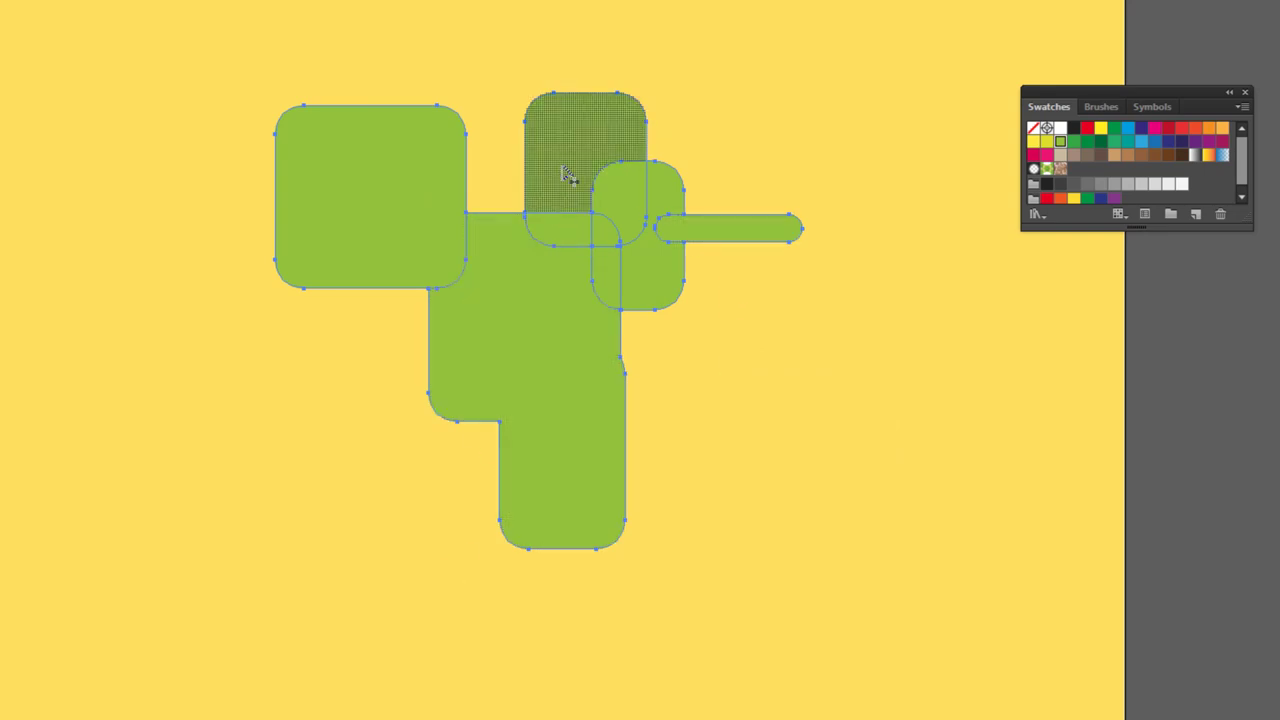
pyautogui.moveTo(567, 168); pyautogui.dragTo(565, 320)
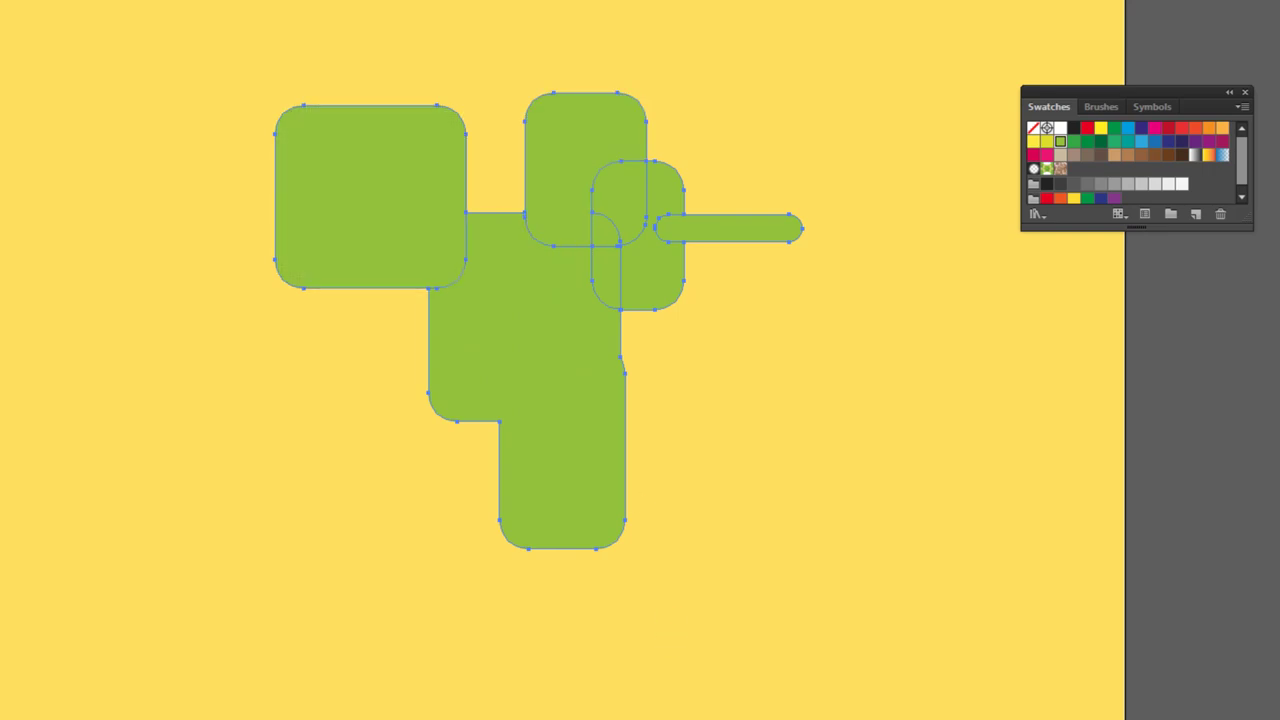
pyautogui.click(258, 48)
pyautogui.moveTo(551, 131); pyautogui.dragTo(535, 105)
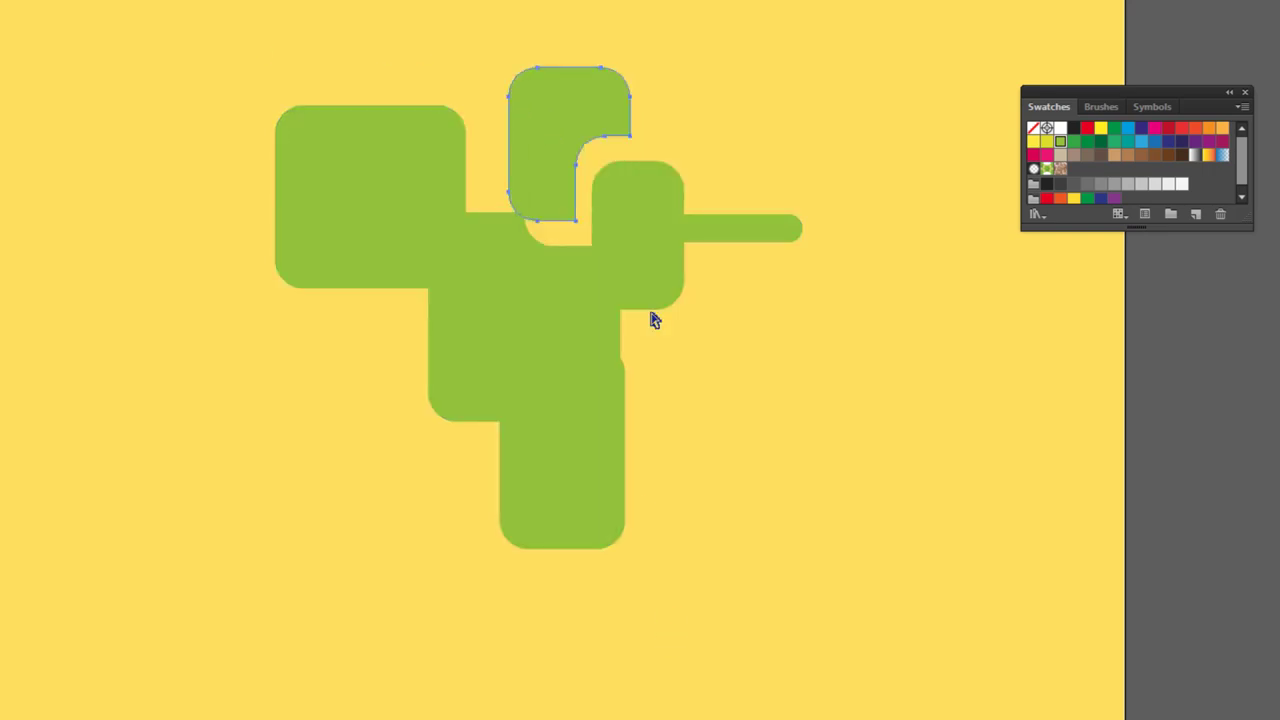
pyautogui.moveTo(358, 230); pyautogui.dragTo(337, 218)
pyautogui.moveTo(490, 352); pyautogui.dragTo(454, 348)
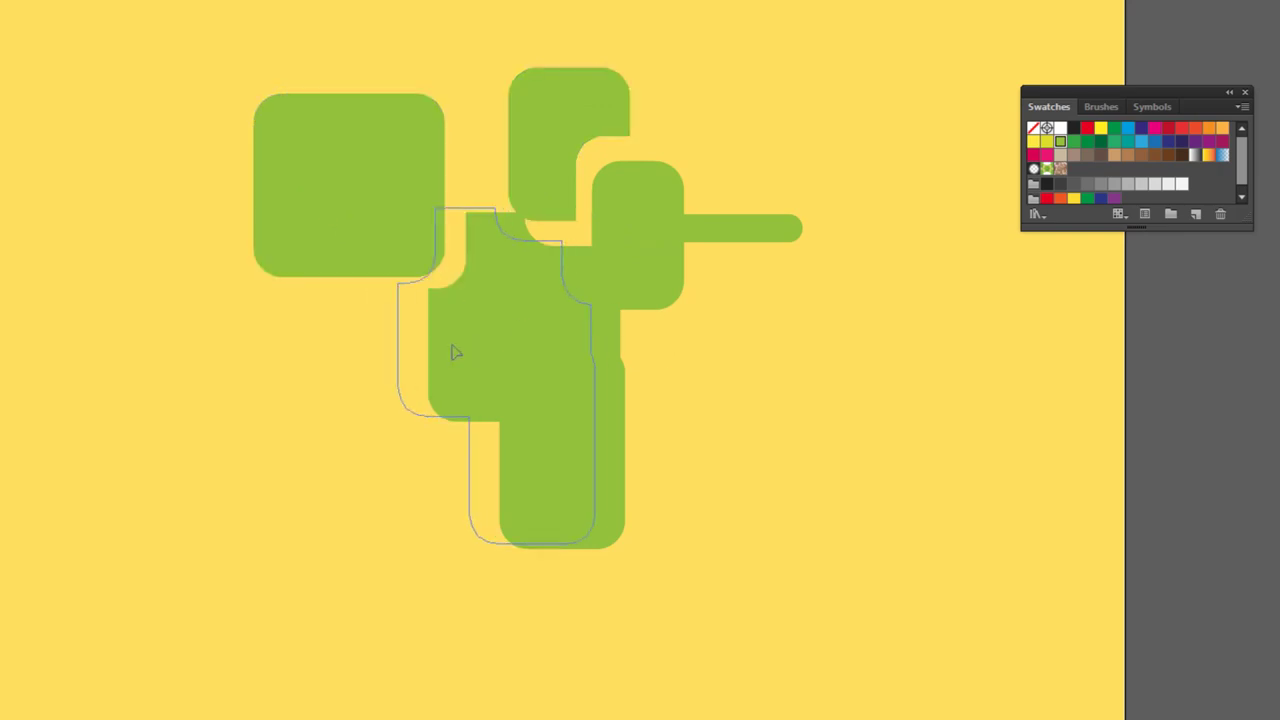
pyautogui.hotkey('ctrl', 'z')
pyautogui.moveTo(716, 230); pyautogui.dragTo(753, 230)
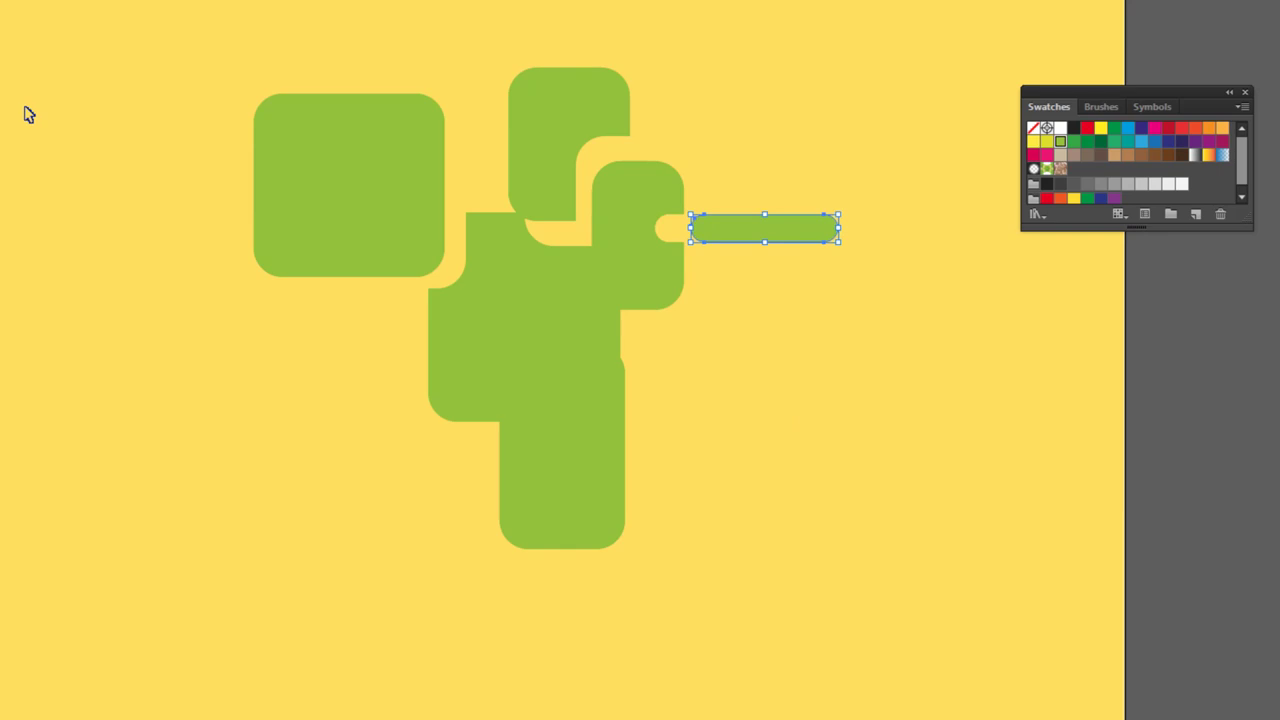
pyautogui.hotkey('ctrl', 'z')
pyautogui.hotkey('ctrl', 'z')
pyautogui.hotkey('ctrl', 'z')
pyautogui.hotkey('ctrl', 'a')
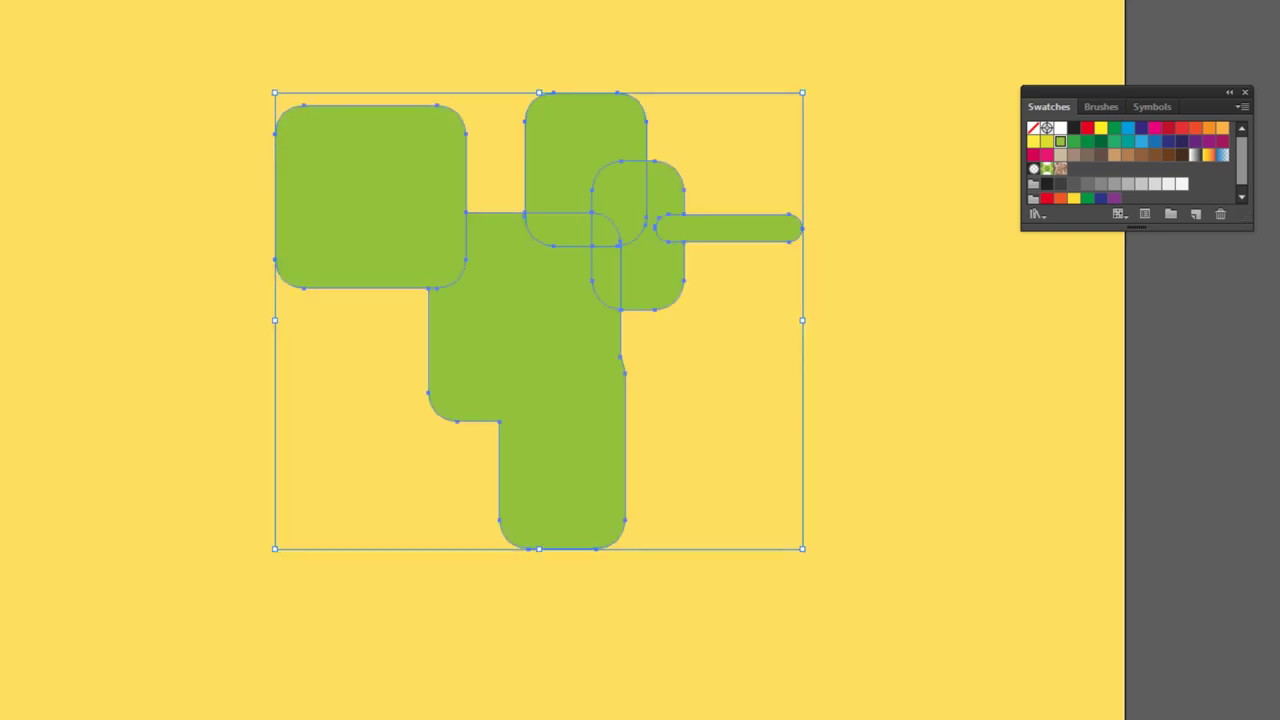
pyautogui.press('Delete')
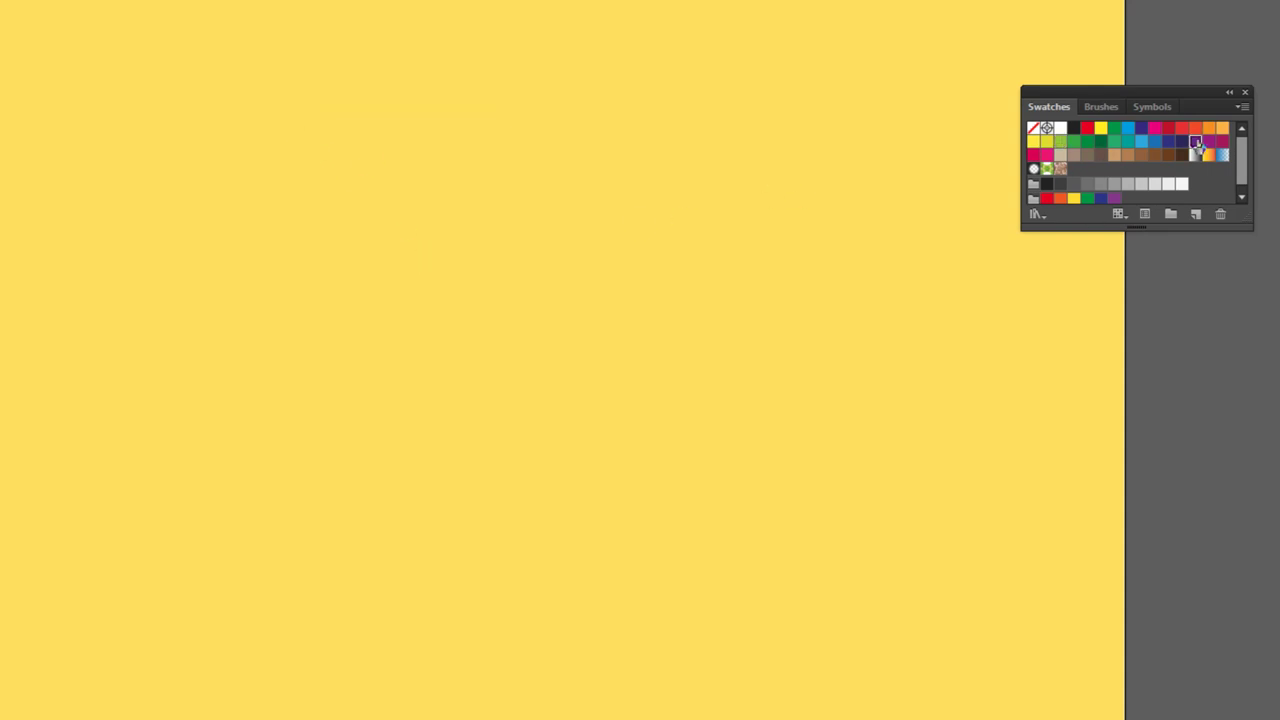
# - Draw five overlapping purple rounded rectangles on the artboard
pyautogui.moveTo(292, 163); pyautogui.dragTo(559, 383)
pyautogui.moveTo(497, 251); pyautogui.dragTo(686, 353)
pyautogui.moveTo(643, 313); pyautogui.dragTo(736, 528)
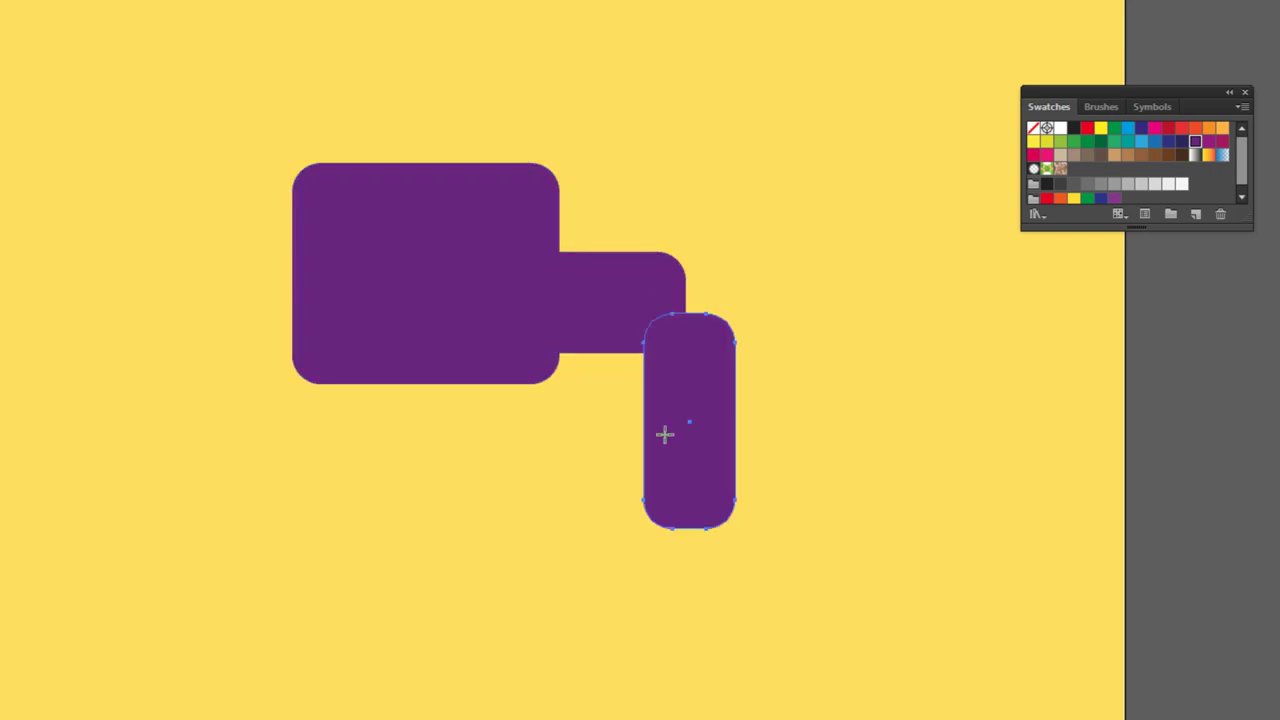
pyautogui.moveTo(357, 355); pyautogui.dragTo(495, 560)
pyautogui.moveTo(455, 121); pyautogui.dragTo(682, 217)
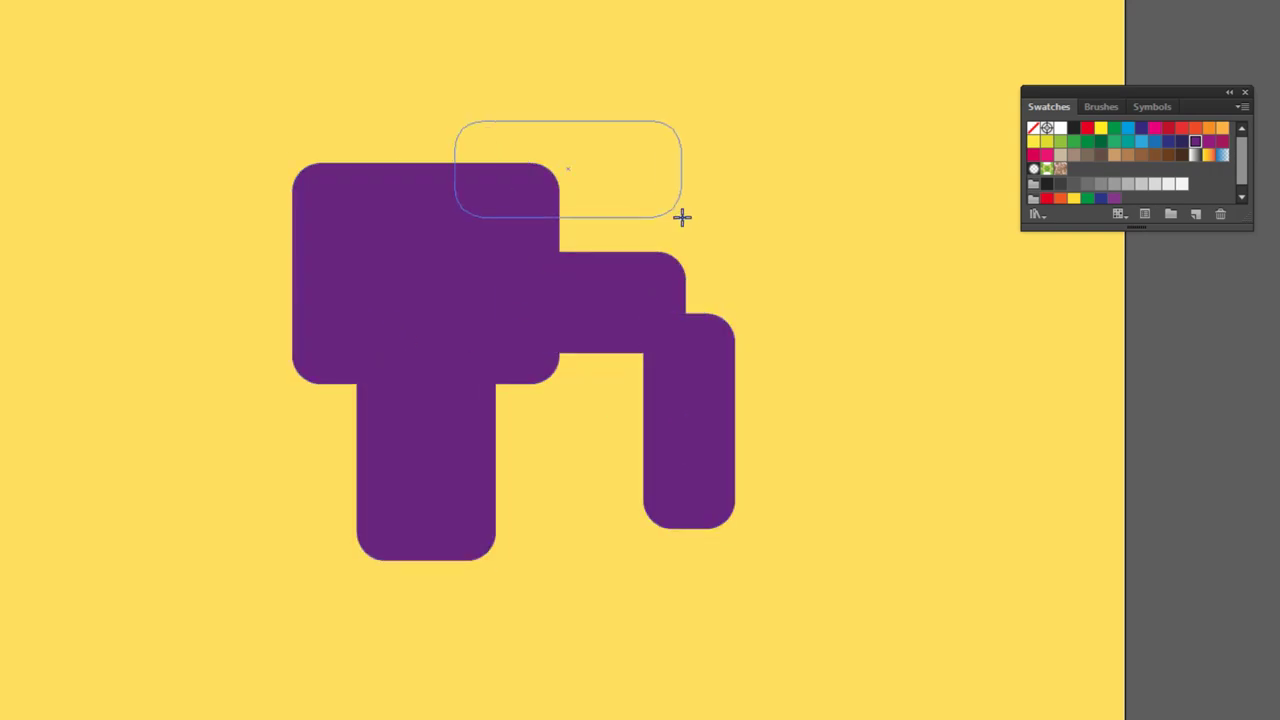
# - Marquee-select the five rectangles and choose blue as the current colour
pyautogui.press('v')
pyautogui.moveTo(234, 63); pyautogui.dragTo(845, 632)
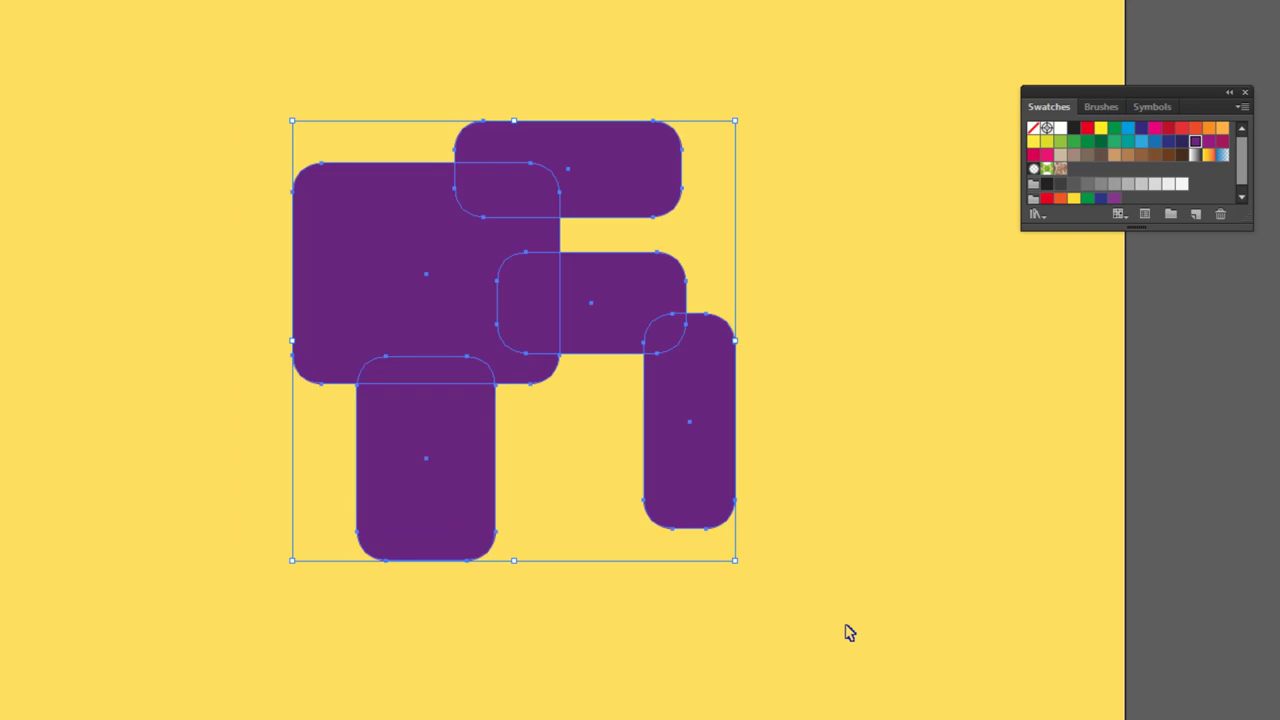
pyautogui.click(43, 197)
pyautogui.moveTo(263, 2); pyautogui.dragTo(798, 648)
pyautogui.press('a')
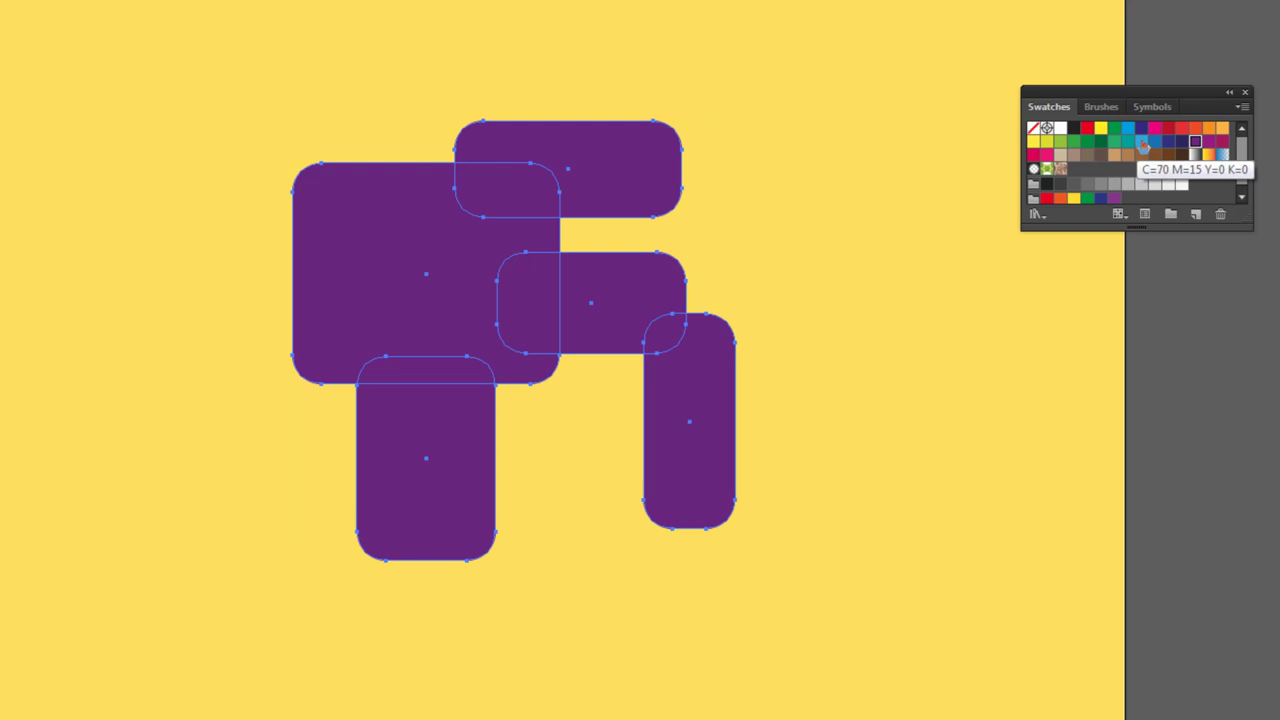
pyautogui.click(1142, 143)
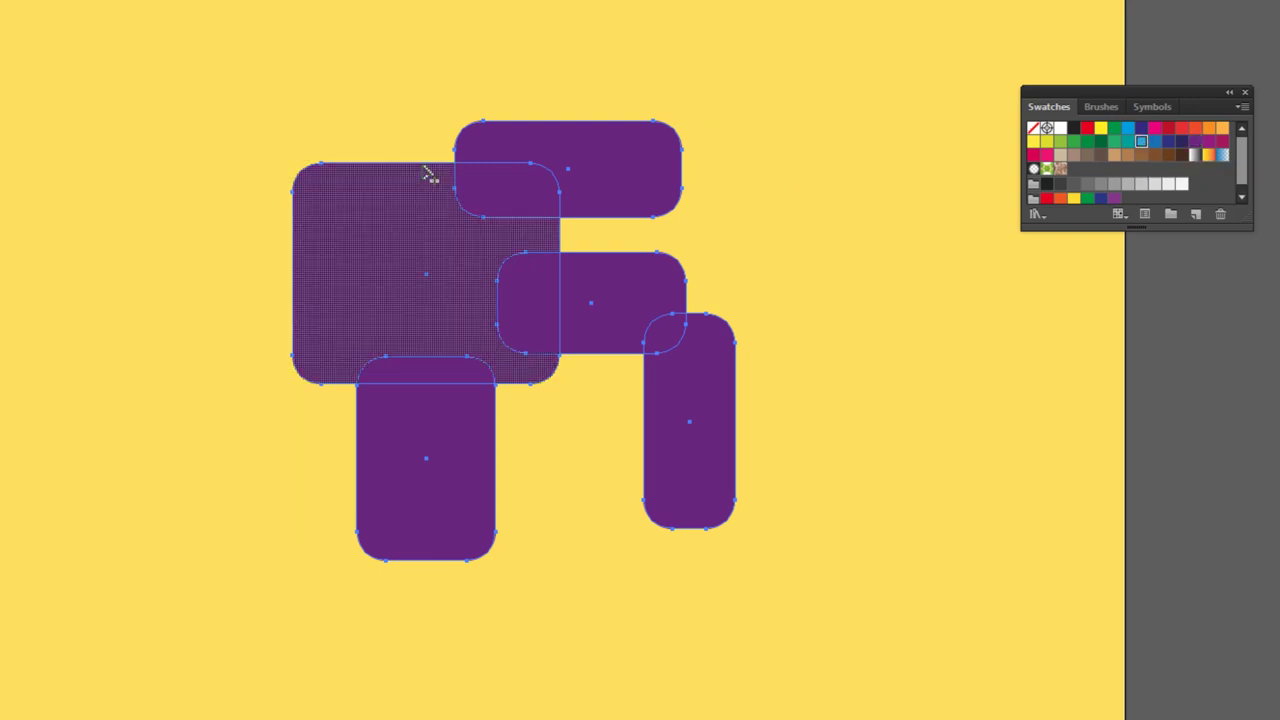
pyautogui.press('v')
pyautogui.click(314, 134)
pyautogui.moveTo(178, 27)
pyautogui.mouseDown()
pyautogui.moveTo(830, 538)
pyautogui.moveTo(712, 534)
pyautogui.mouseUp()
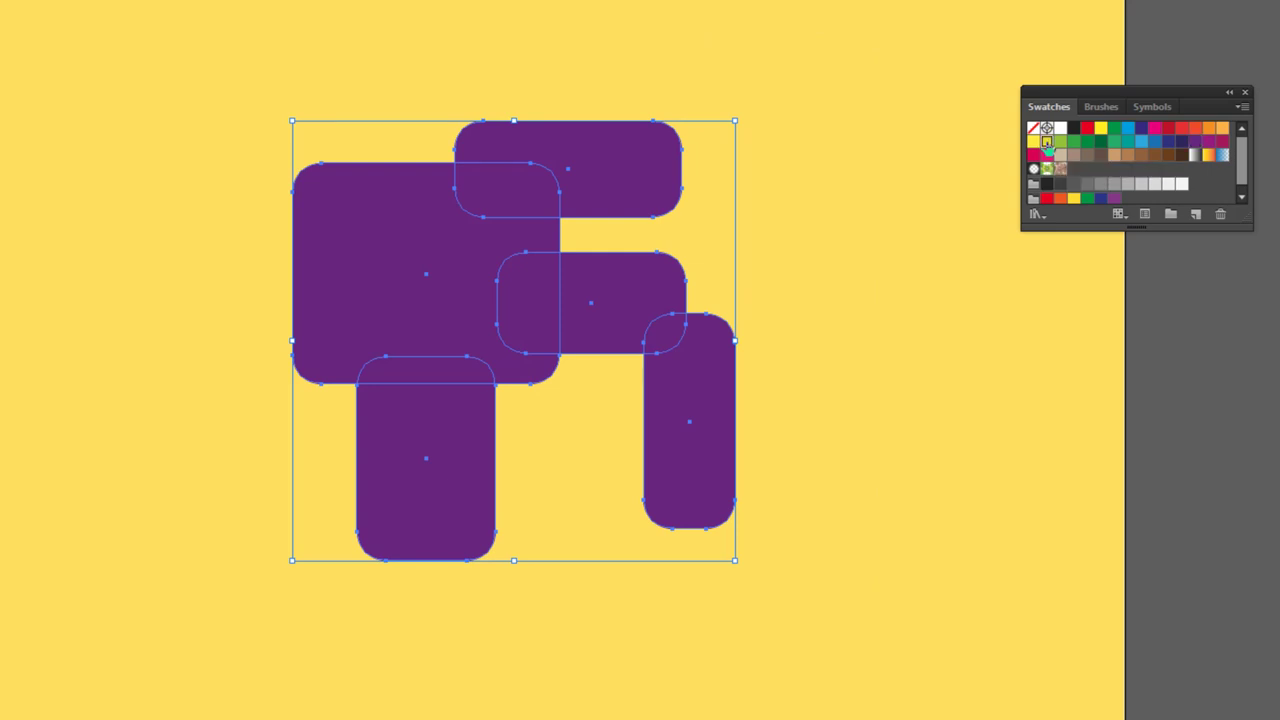
# - Try yellow-green, teal and dark blue fills, settle on light blue, and reselect the rectangles
pyautogui.click(1047, 146)
pyautogui.click(1074, 143)
pyautogui.click(1114, 142)
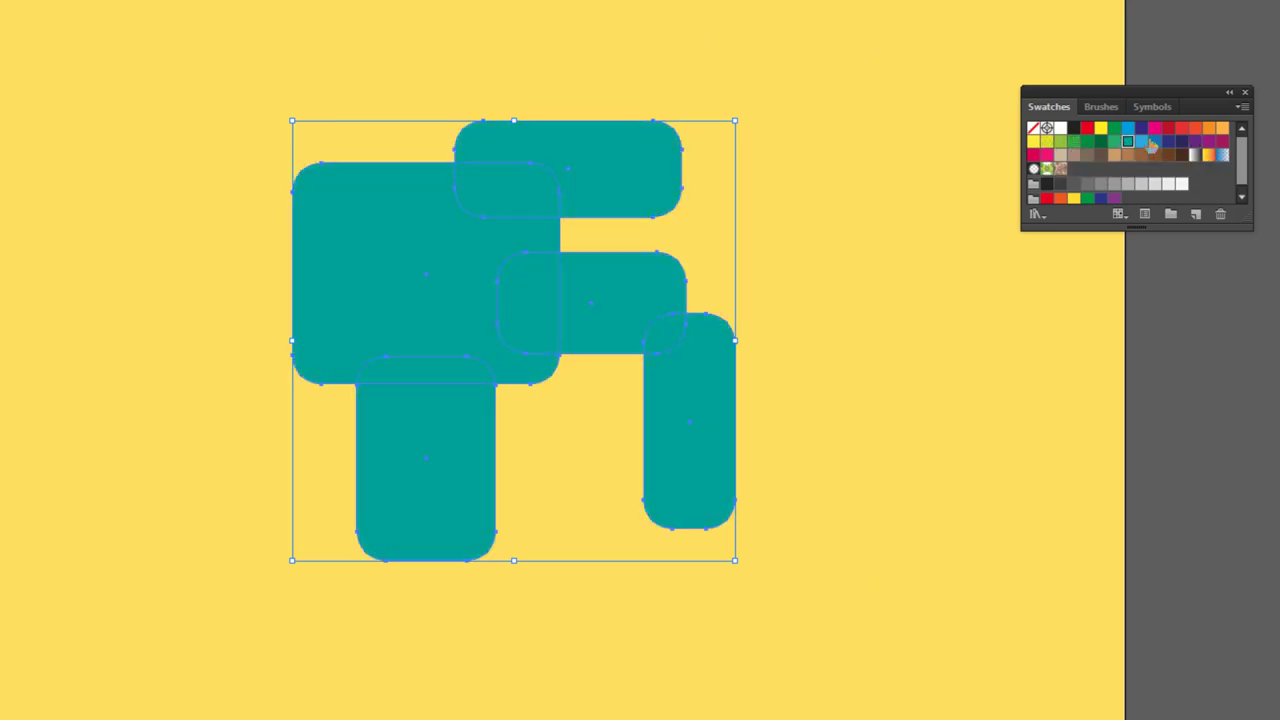
pyautogui.click(1140, 142)
pyautogui.click(251, 103)
pyautogui.moveTo(228, 91); pyautogui.dragTo(782, 582)
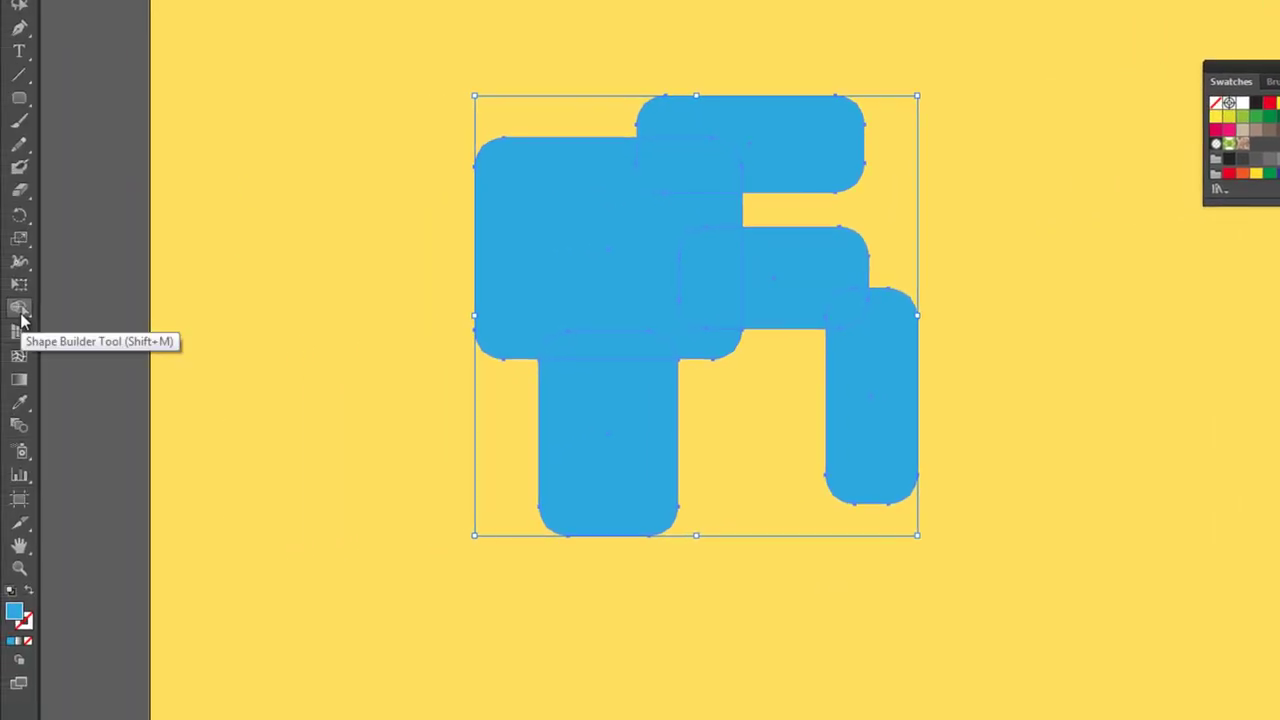
# - Paint the top-left rectangle magenta and the middle overlap region orange
pyautogui.click(22, 316)
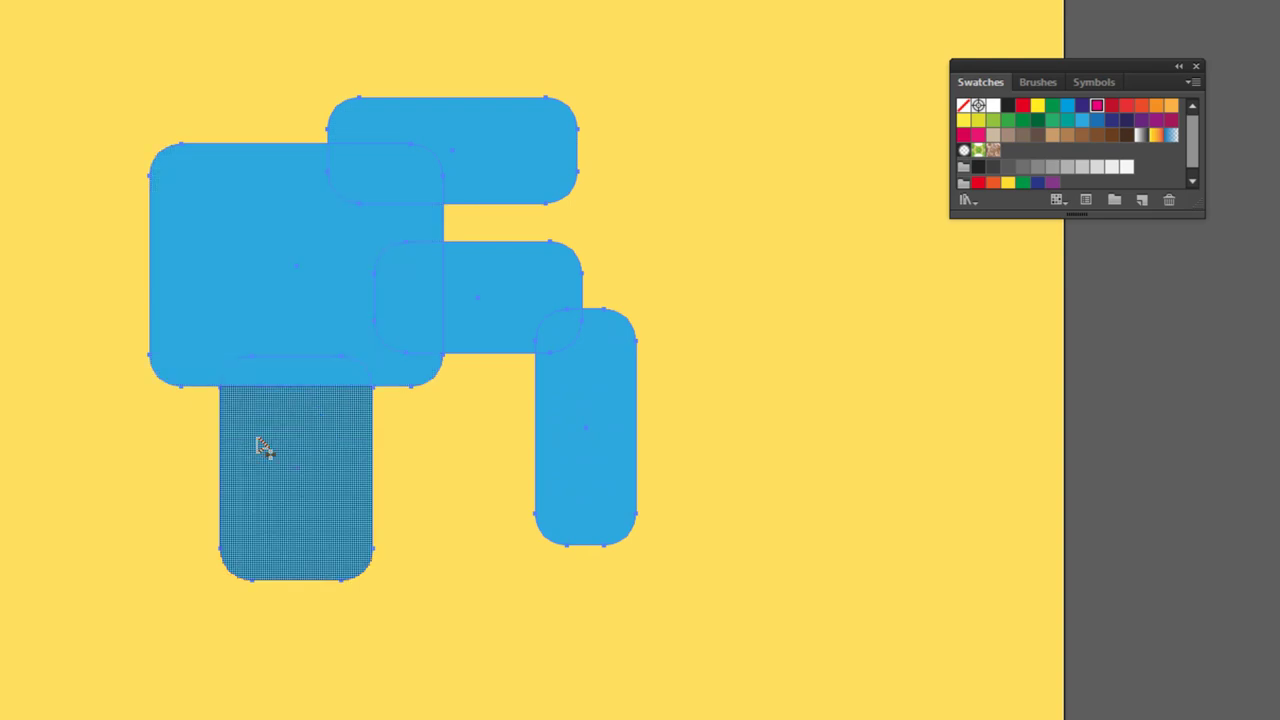
pyautogui.click(276, 252)
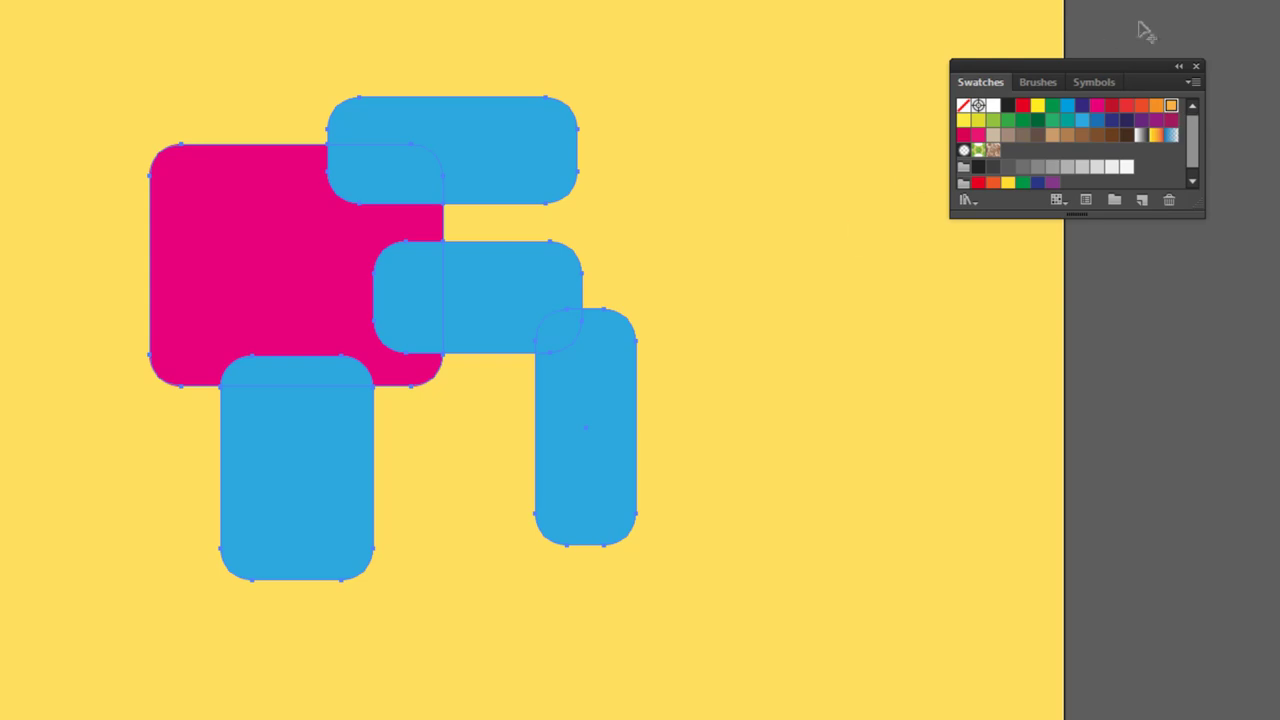
pyautogui.moveTo(1123, 74)
pyautogui.mouseDown()
pyautogui.moveTo(776, 127)
pyautogui.moveTo(825, 89)
pyautogui.mouseUp()
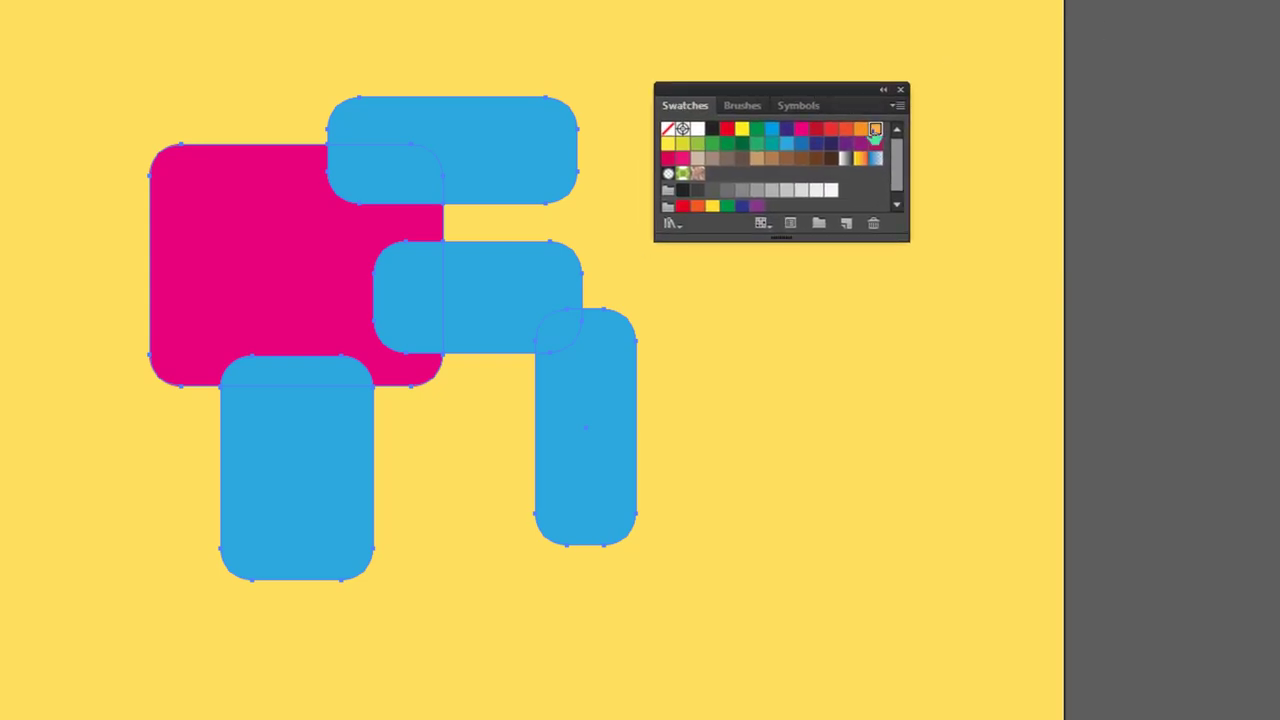
pyautogui.click(490, 307)
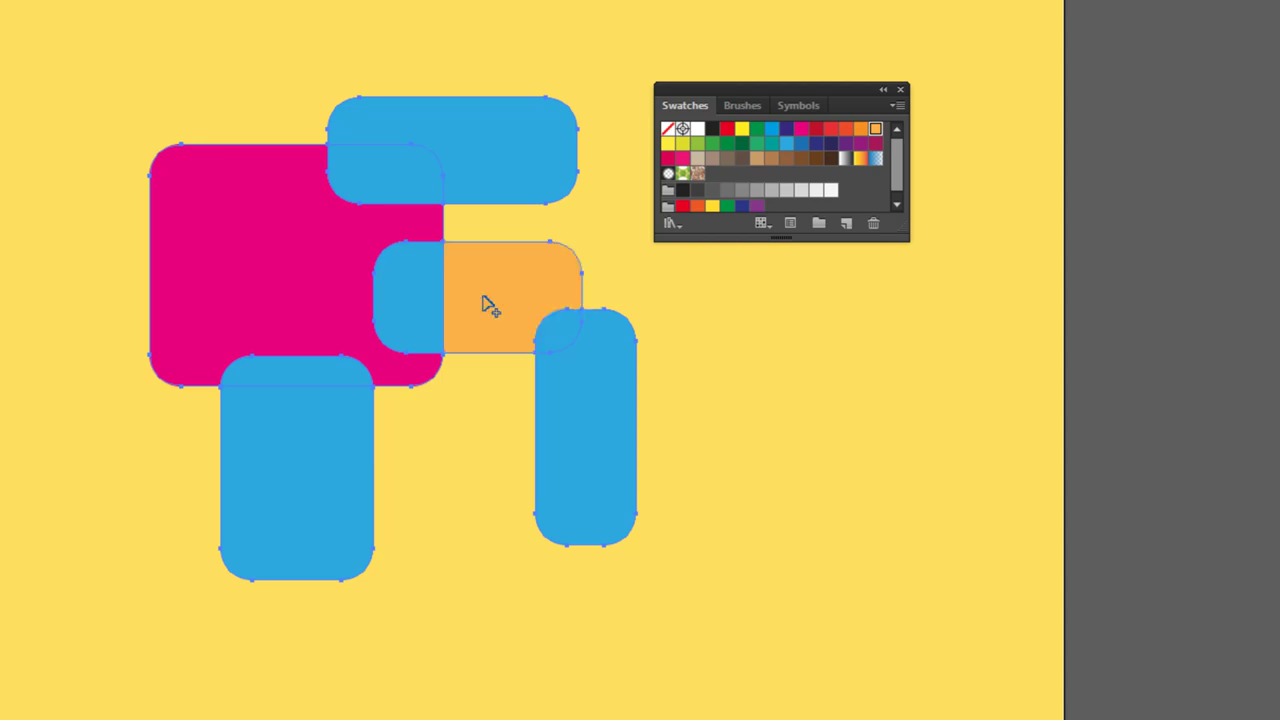
# - Paint the top rectangle yellow-green and the lower-left and tall right rectangles red
pyautogui.click(682, 143)
pyautogui.click(520, 137)
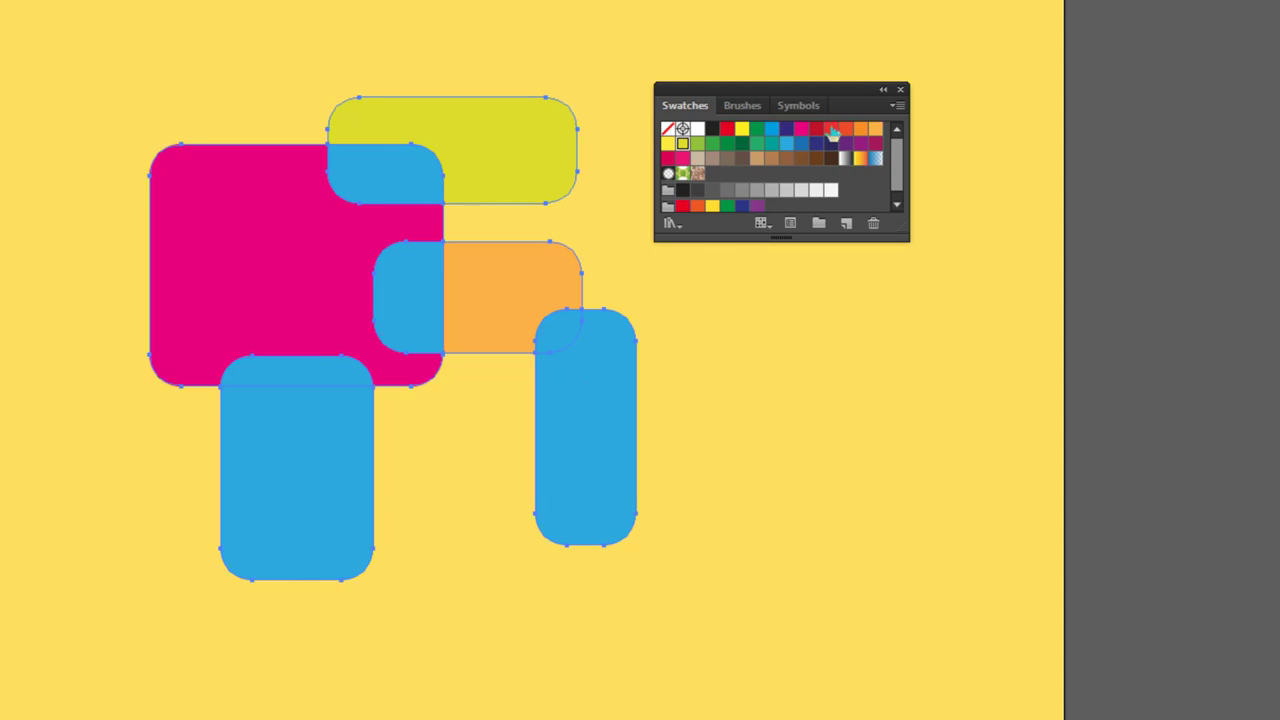
pyautogui.click(727, 130)
pyautogui.click(320, 491)
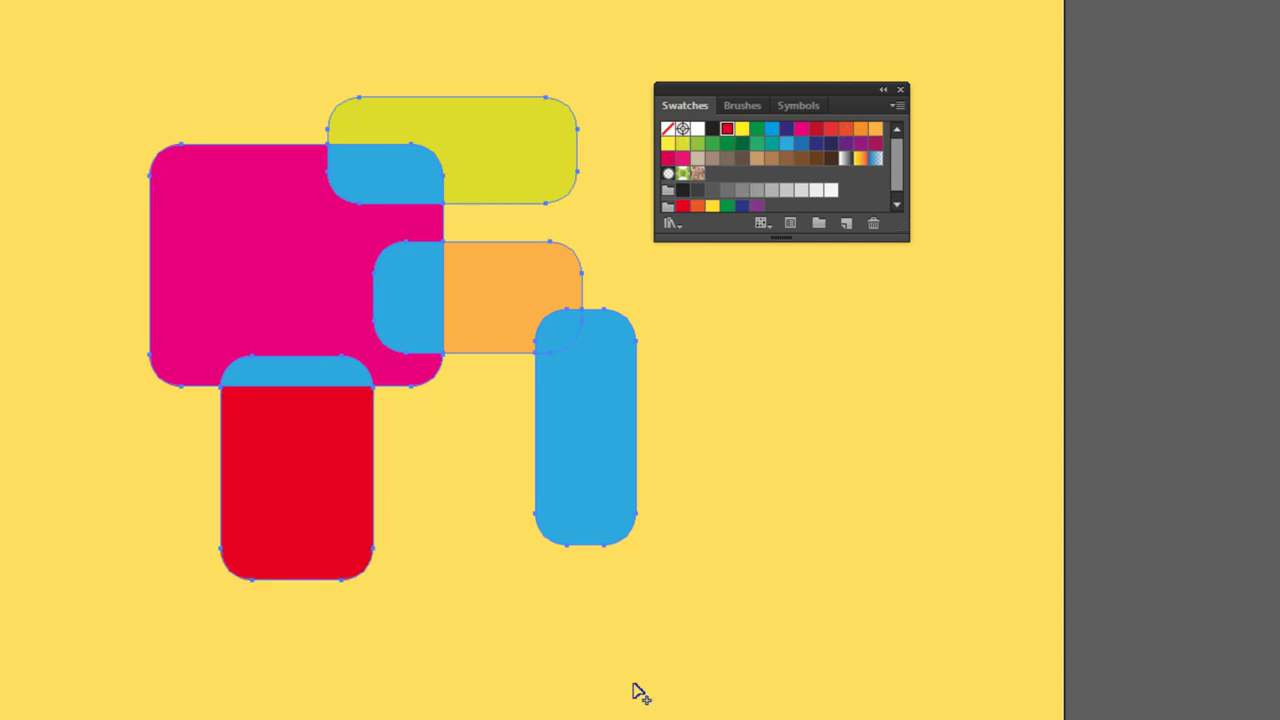
pyautogui.click(606, 502)
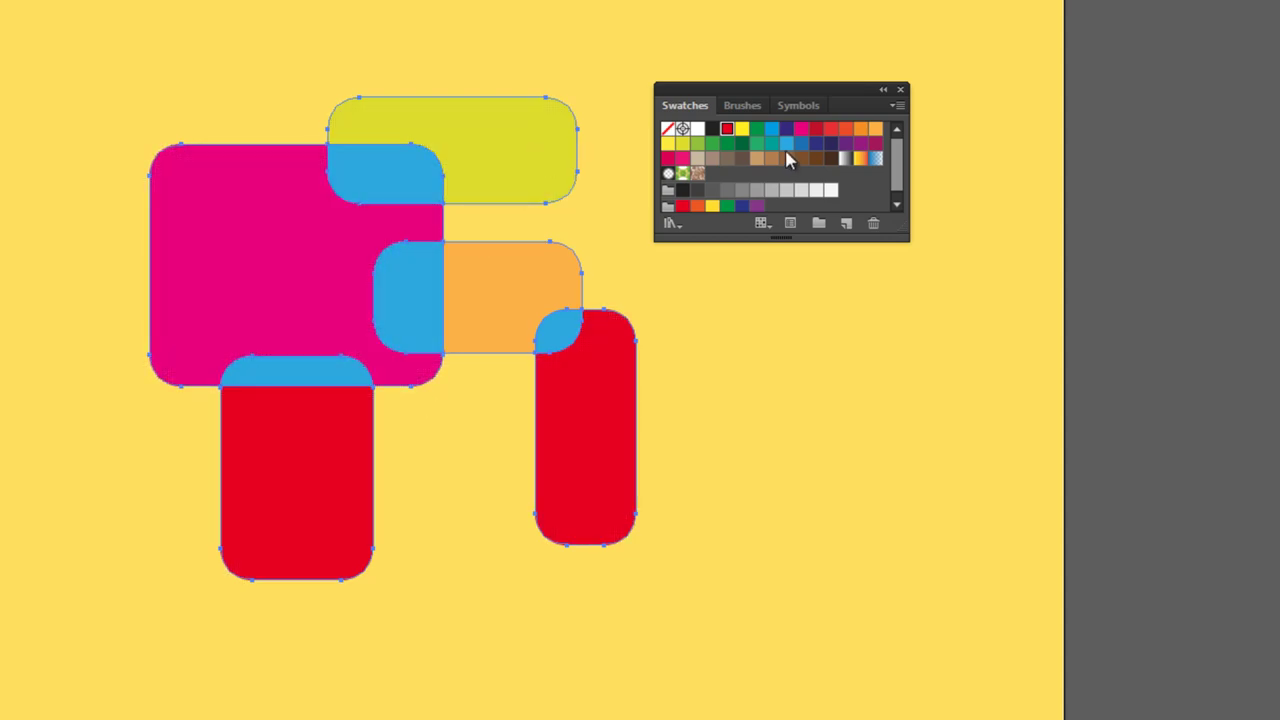
# - Undo the colour fills back to plain blue, then test removing the top shape and restore it
pyautogui.press('v')
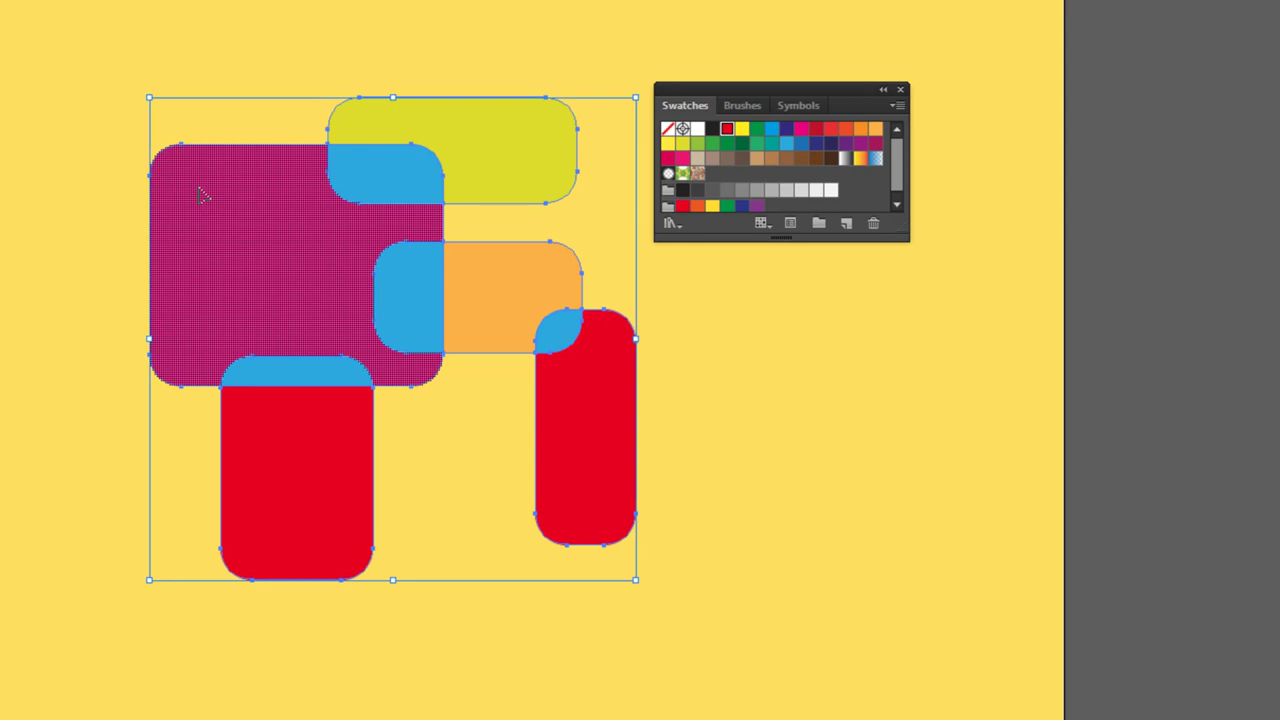
pyautogui.press(',')
pyautogui.click(394, 51)
pyautogui.click(262, 250)
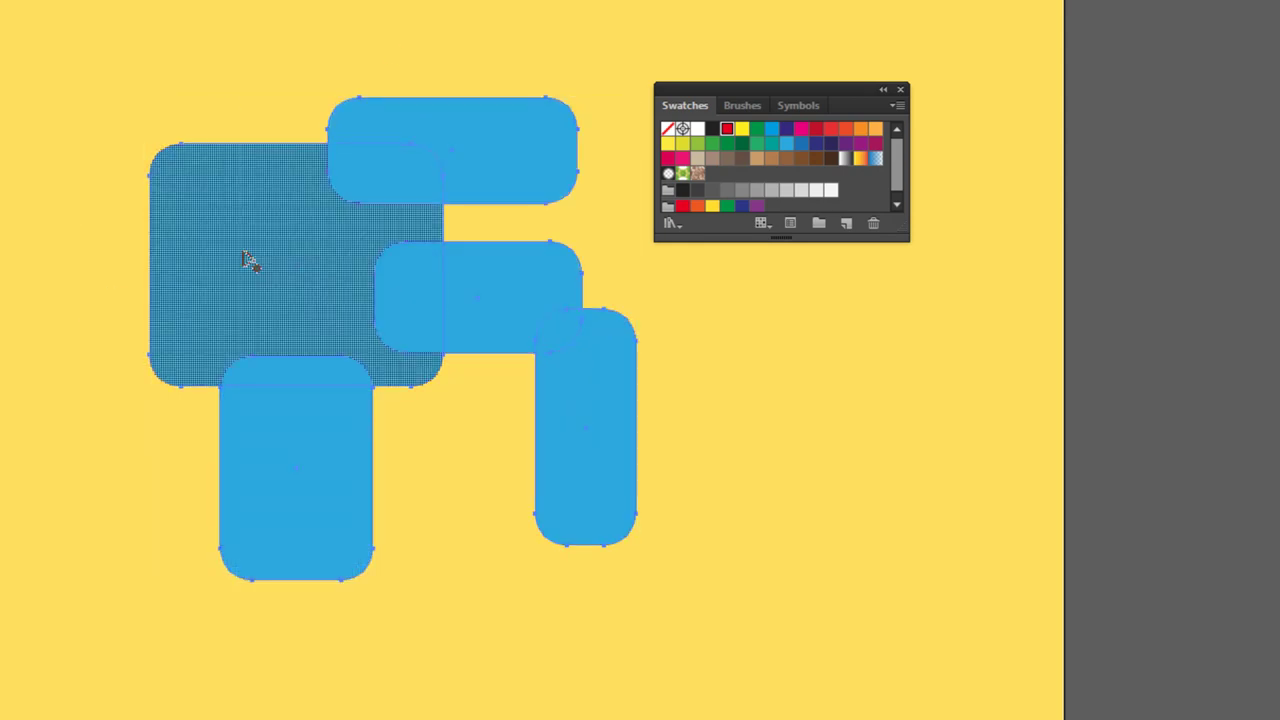
pyautogui.click(479, 187)
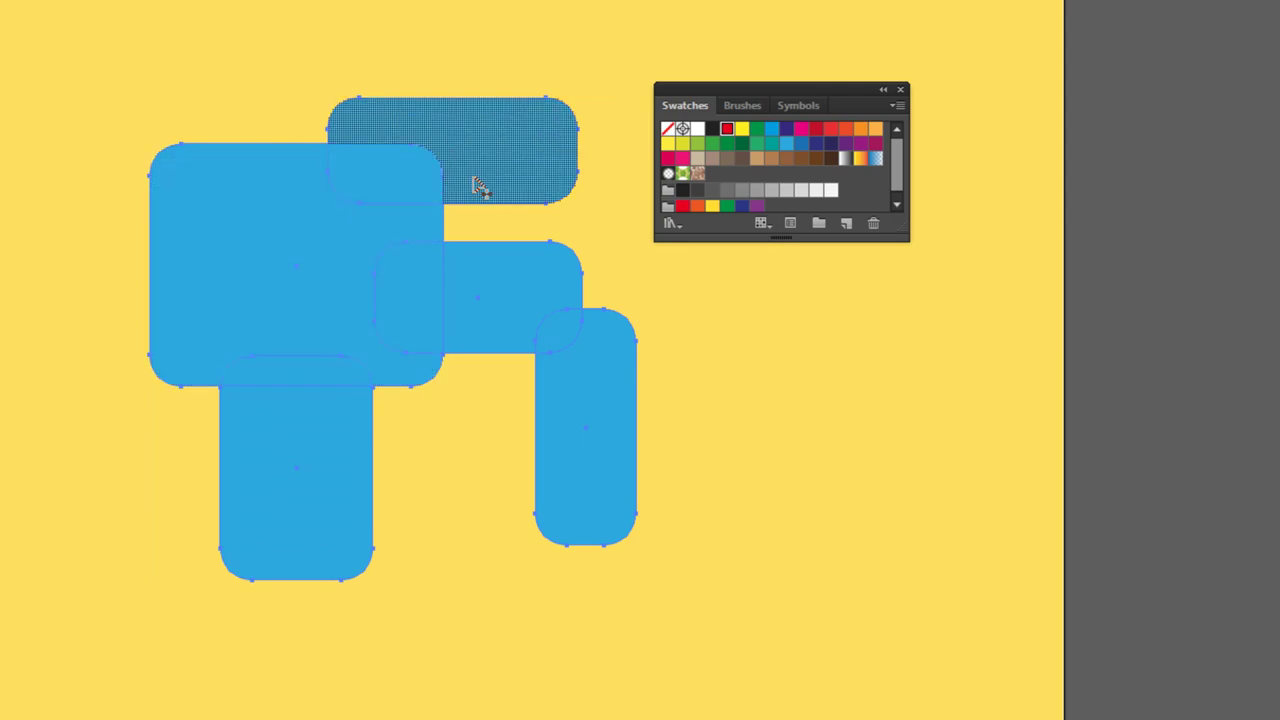
pyautogui.click(107, 167)
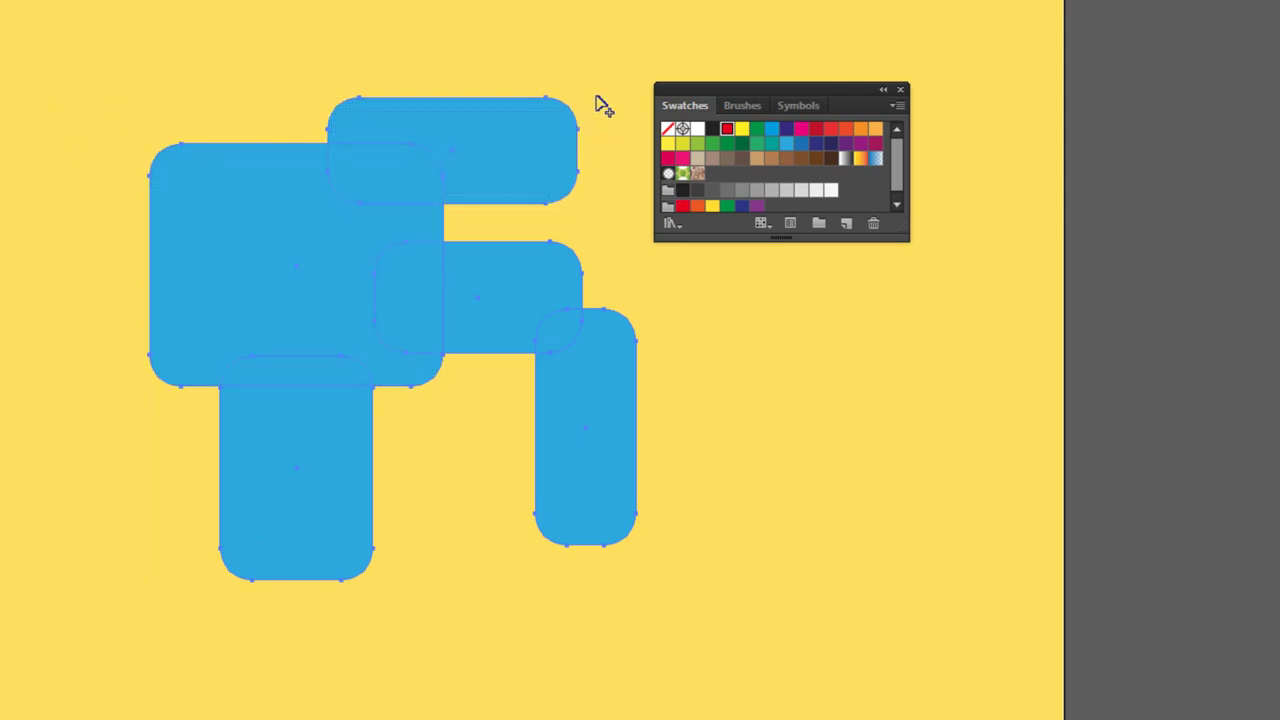
pyautogui.moveTo(592, 100); pyautogui.dragTo(417, 183)
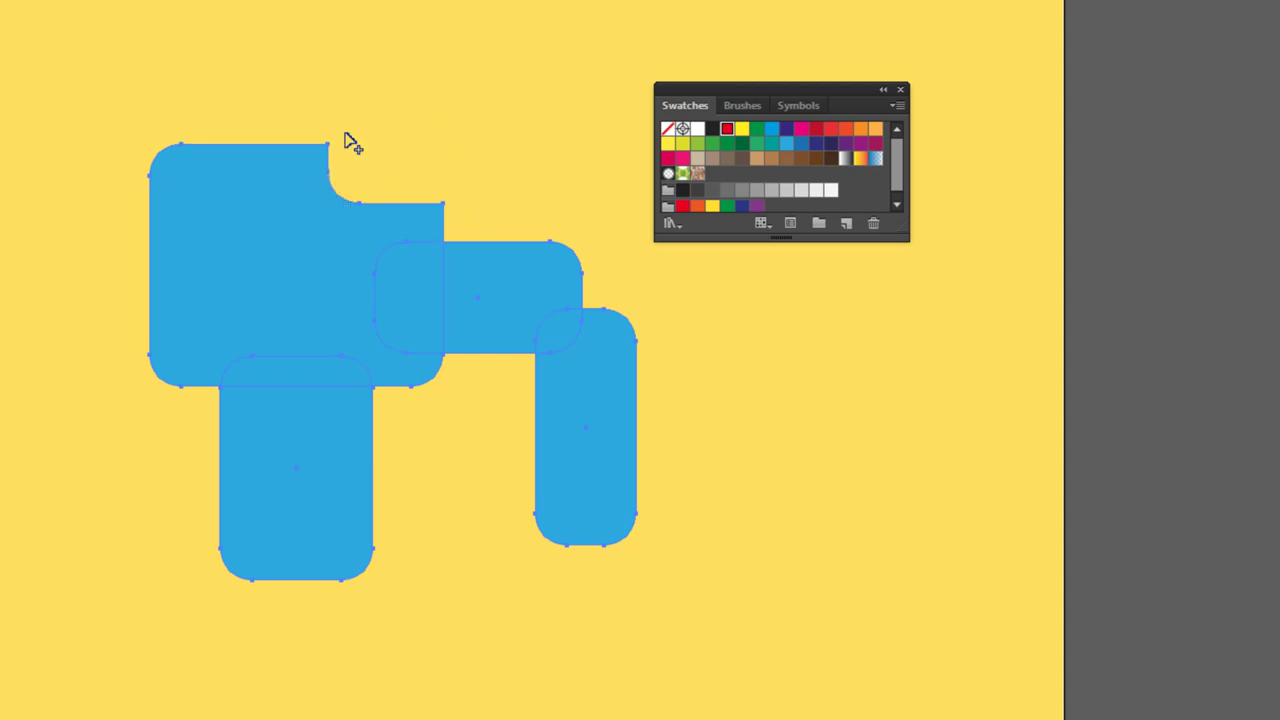
pyautogui.hotkey('ctrl', 'z')
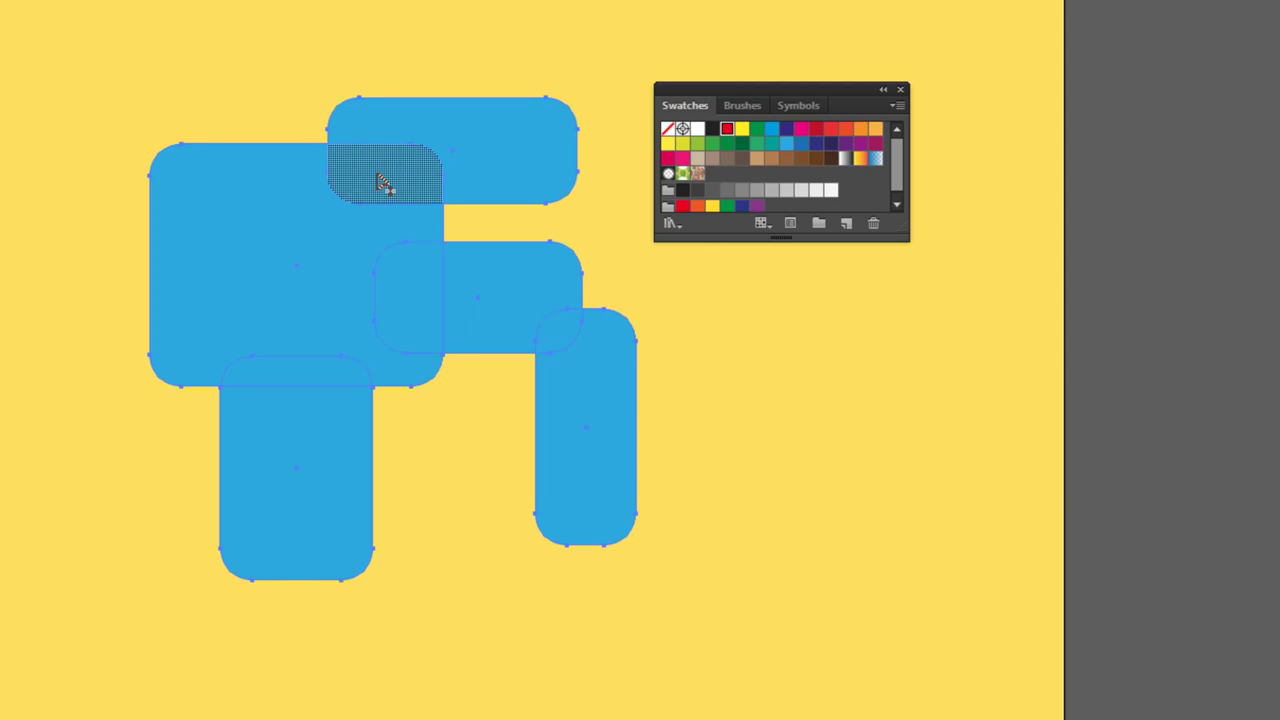
# - Carve away the overlap regions, the middle-right shape and a notch on the right pill
pyautogui.keyDown('alt'); pyautogui.click(380, 180); pyautogui.keyUp('alt')
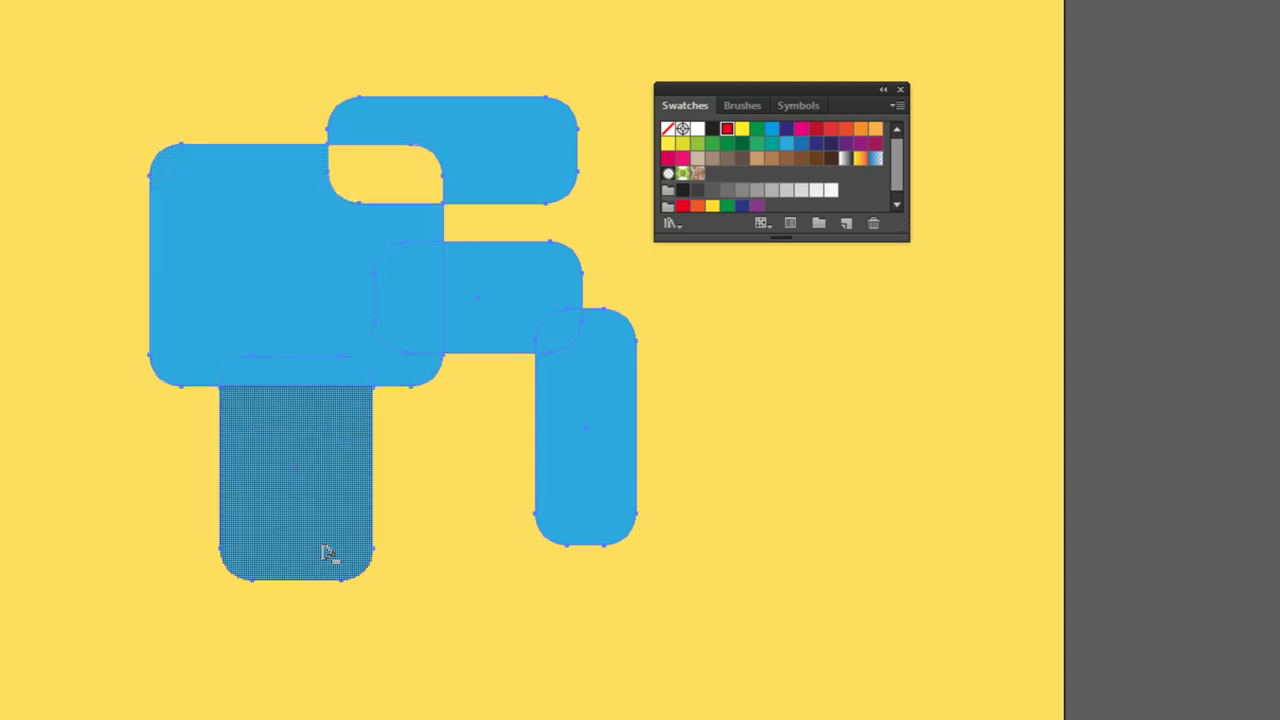
pyautogui.keyDown('alt'); pyautogui.click(290, 378); pyautogui.keyUp('alt')
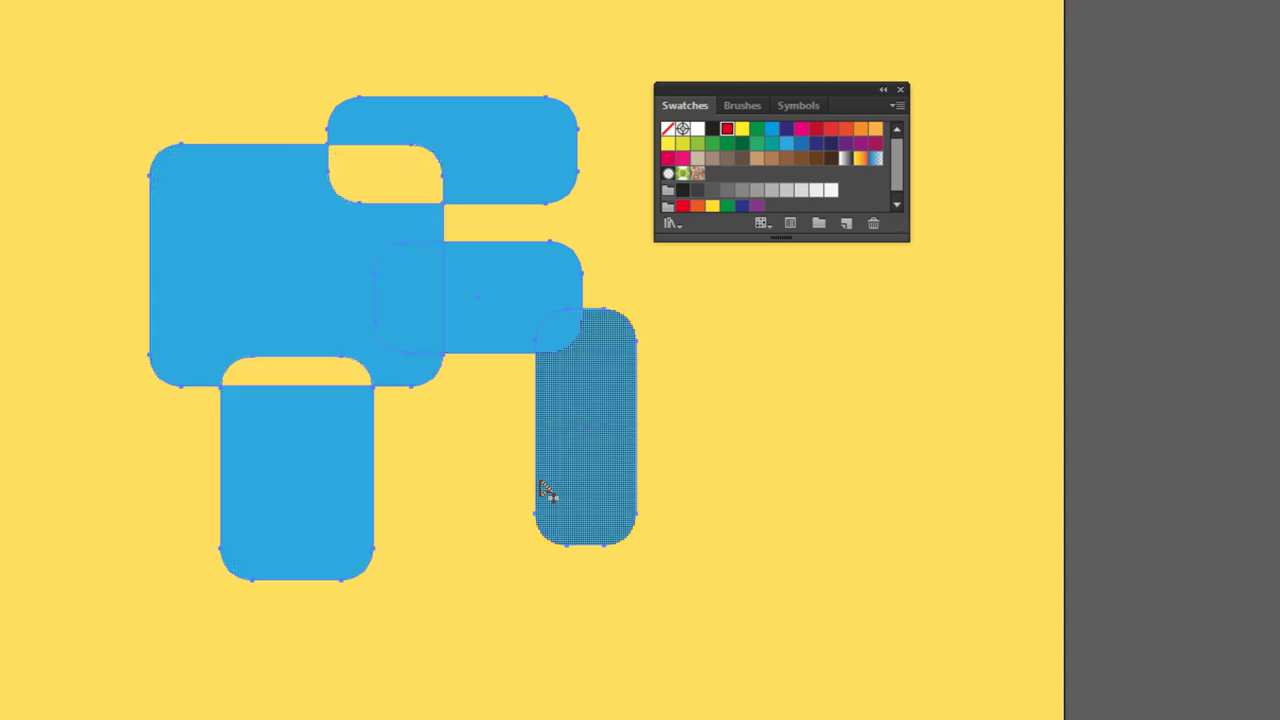
pyautogui.keyDown('alt'); pyautogui.click(487, 276); pyautogui.keyUp('alt')
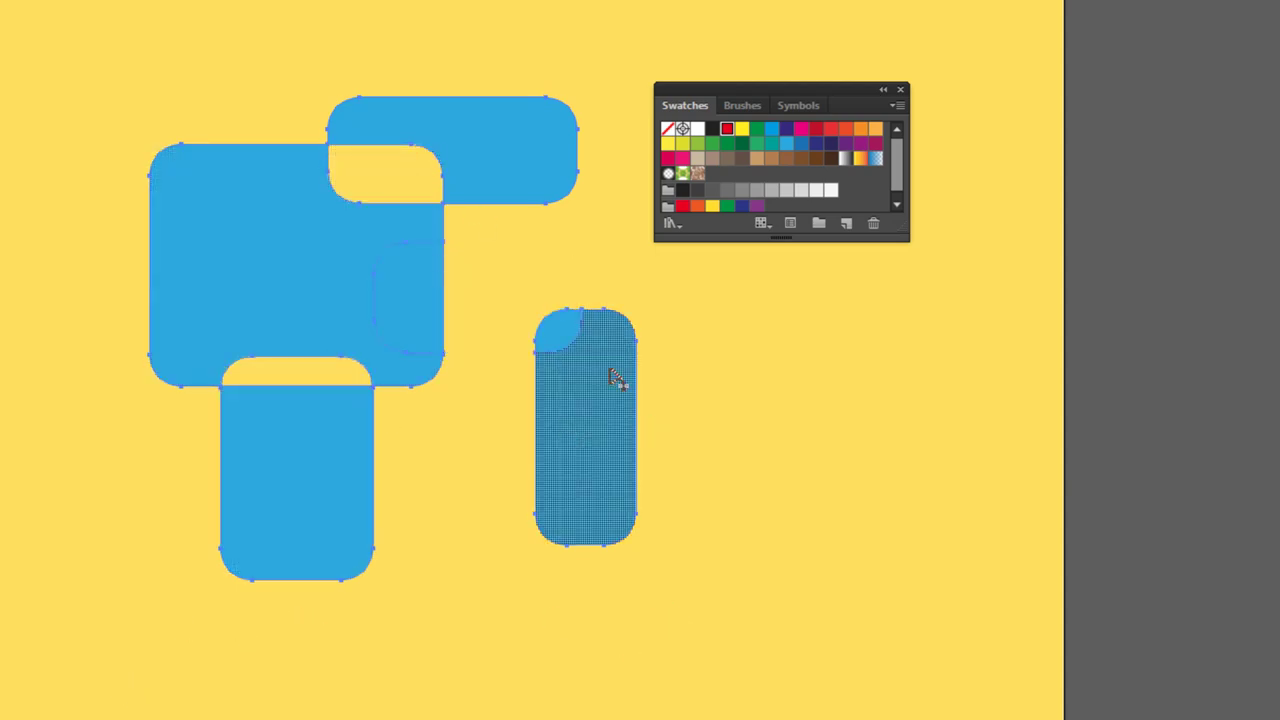
pyautogui.keyDown('alt'); pyautogui.click(558, 332); pyautogui.keyUp('alt')
pyautogui.keyDown('alt'); pyautogui.click(412, 298); pyautogui.keyUp('alt')
pyautogui.keyDown('alt'); pyautogui.click(258, 376); pyautogui.keyUp('alt')
# - Select all the remaining practice shapes and delete them
pyautogui.press('v')
pyautogui.click(172, 113)
pyautogui.moveTo(700, 620); pyautogui.dragTo(700, 620)
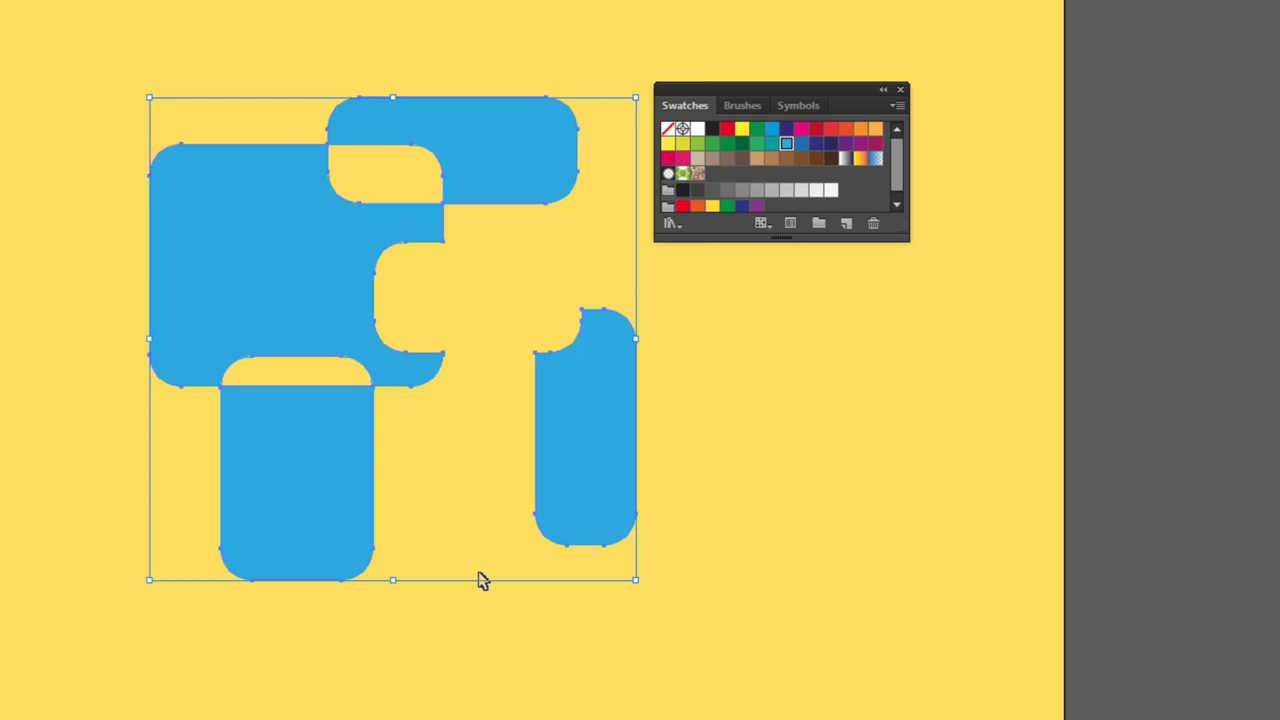
pyautogui.press('Delete')
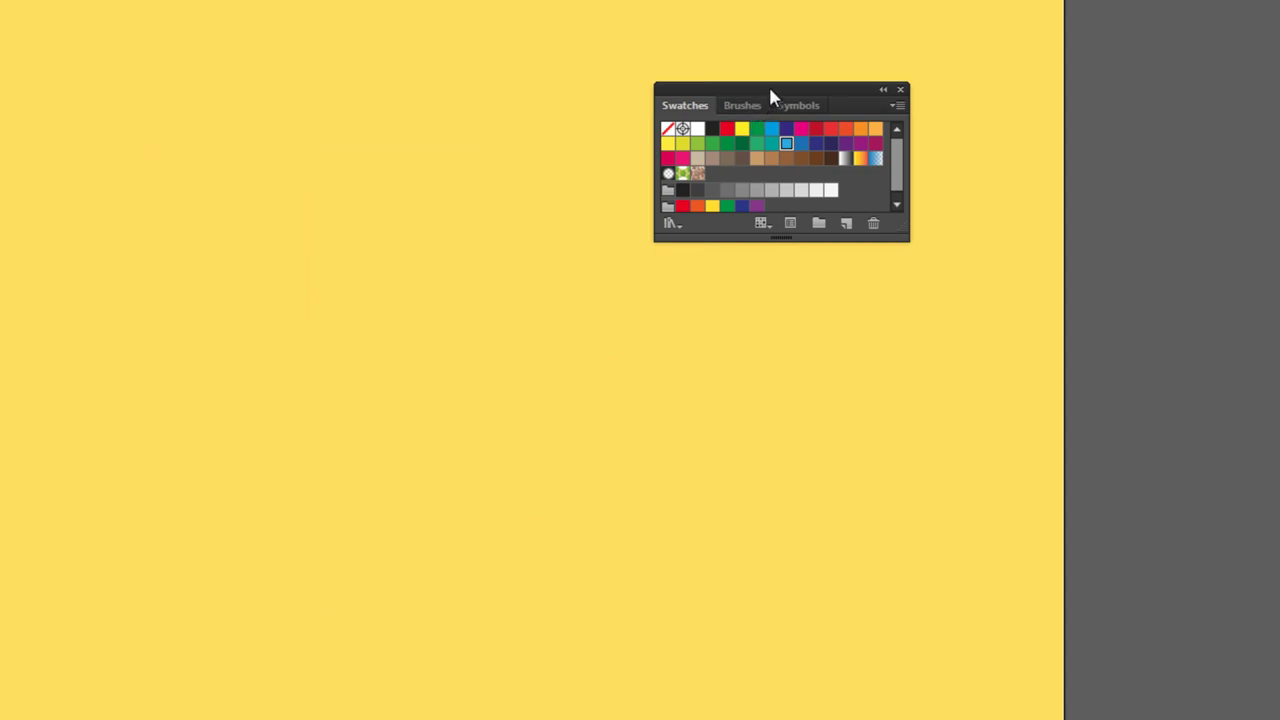
# - Pan to the pasteboard and drag the question-mark artwork onto the artboard
pyautogui.moveTo(770, 97); pyautogui.dragTo(899, 48)
pyautogui.moveTo(63, 426); pyautogui.dragTo(364, 428)
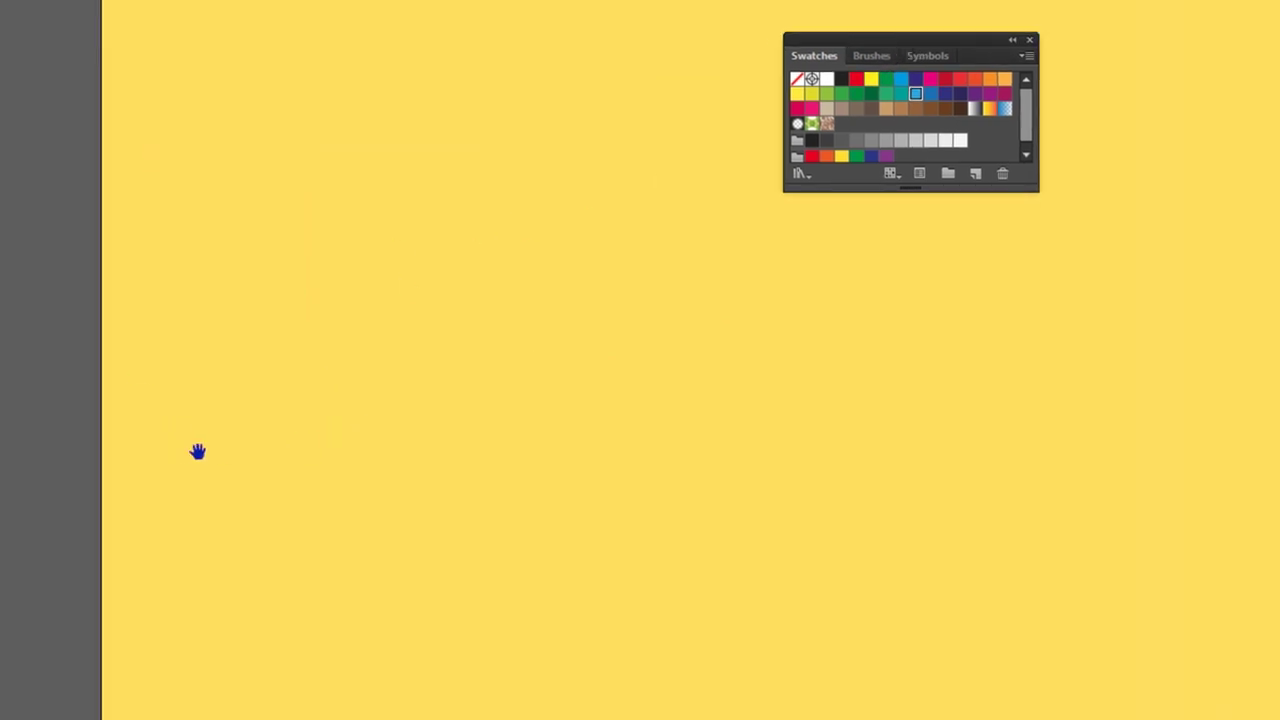
pyautogui.moveTo(196, 451); pyautogui.dragTo(514, 451)
pyautogui.moveTo(20, 293)
pyautogui.mouseDown()
pyautogui.moveTo(814, 509)
pyautogui.moveTo(337, 489)
pyautogui.mouseUp()
pyautogui.scroll(-1, 63, 455)
pyautogui.hscroll(2, 397, 505)
pyautogui.moveTo(63, 455)
pyautogui.mouseDown()
pyautogui.moveTo(397, 505)
pyautogui.moveTo(391, 469)
pyautogui.mouseUp()
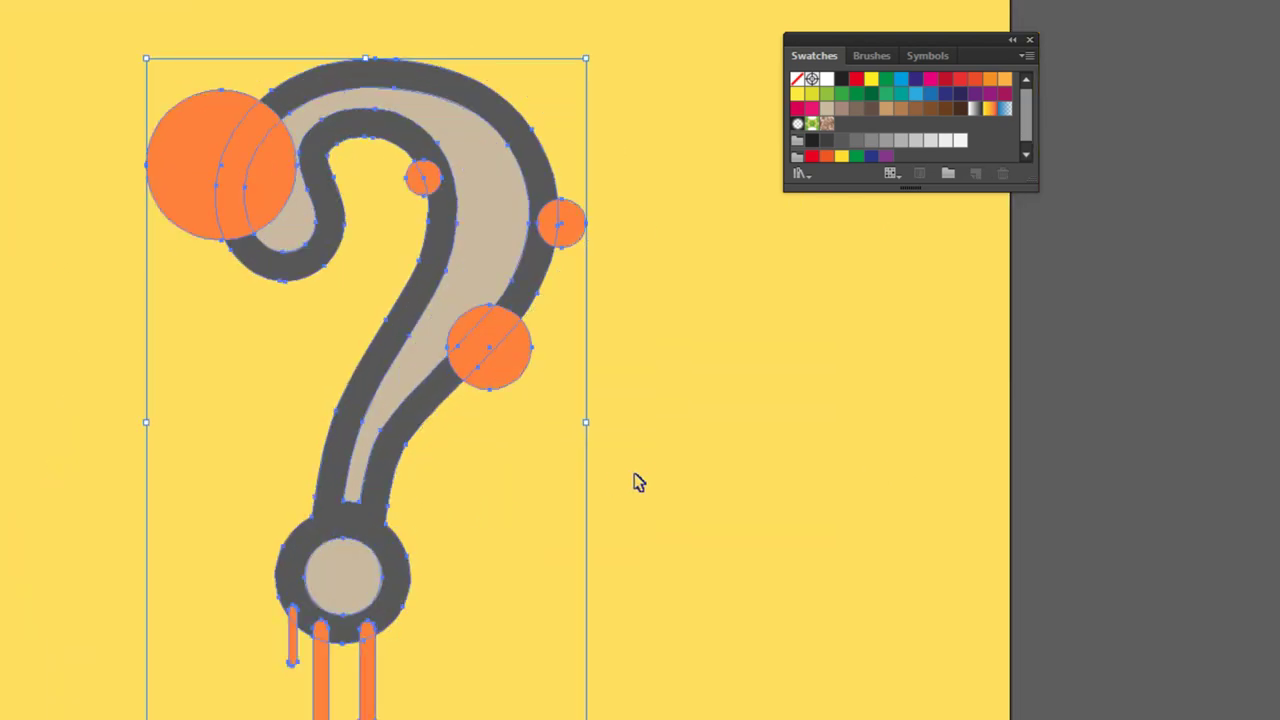
# - Check the question-mark selection, then select just the large orange circle
pyautogui.click(680, 452)
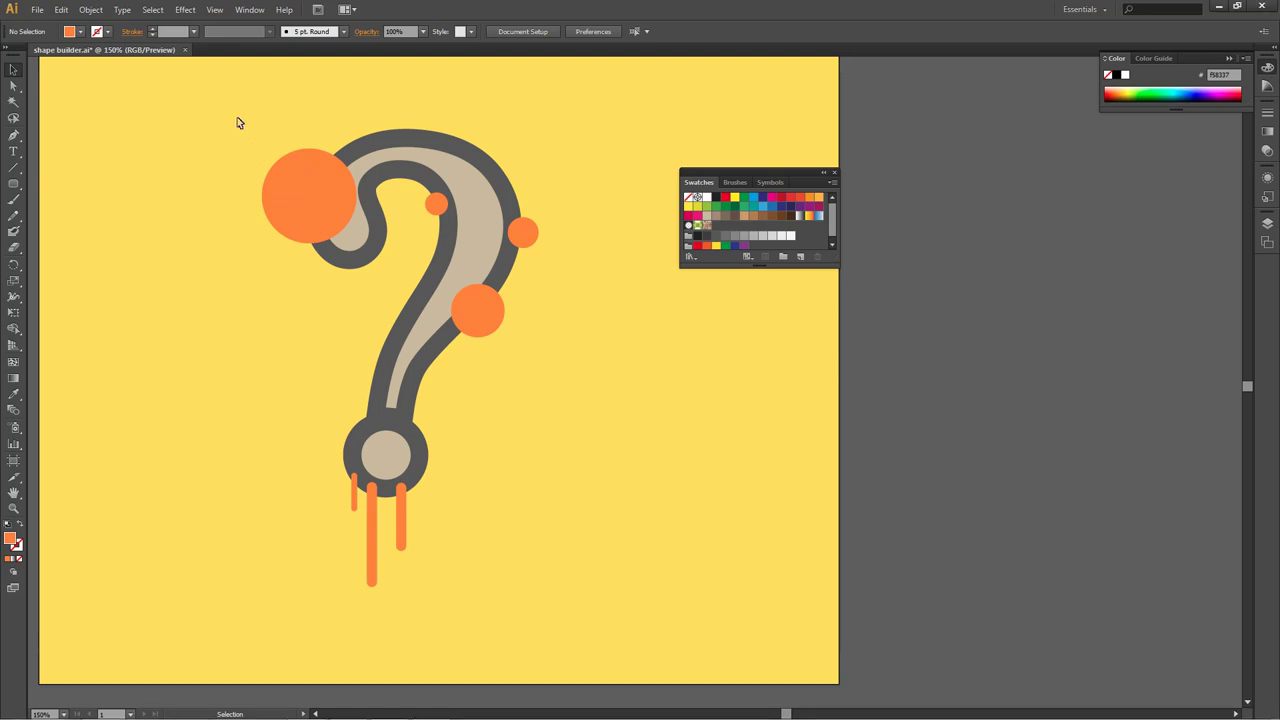
pyautogui.moveTo(222, 115); pyautogui.dragTo(488, 376)
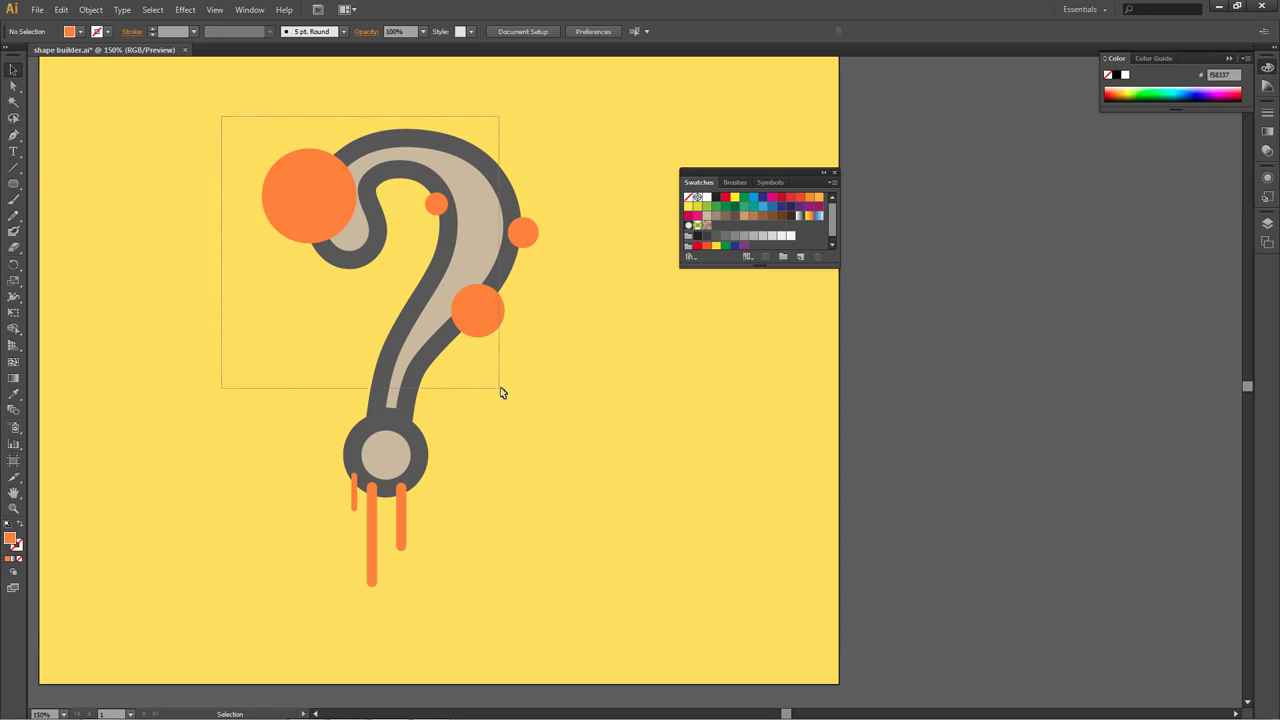
pyautogui.click(537, 357)
pyautogui.moveTo(201, 145); pyautogui.dragTo(381, 266)
# - Move the lower circle down, the small right circle up, and the large circle up-left over the outline
pyautogui.click(176, 132)
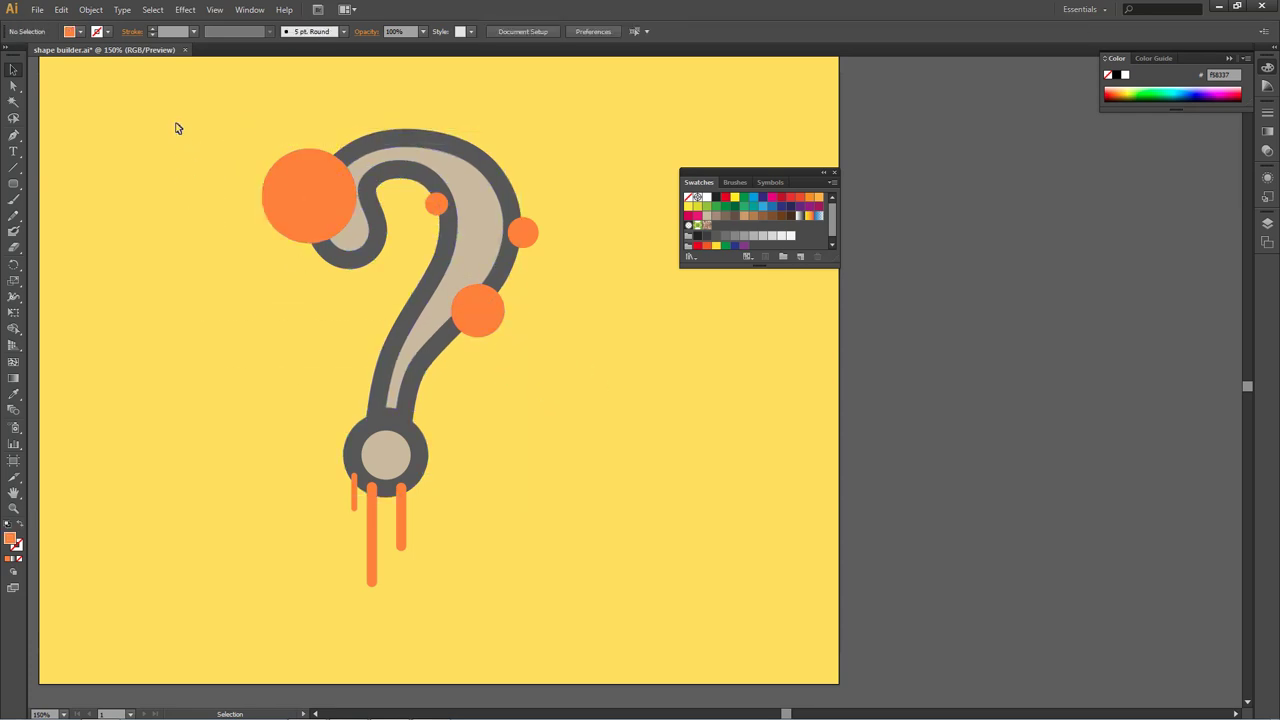
pyautogui.click(328, 191)
pyautogui.click(543, 346)
pyautogui.moveTo(478, 318); pyautogui.dragTo(482, 342)
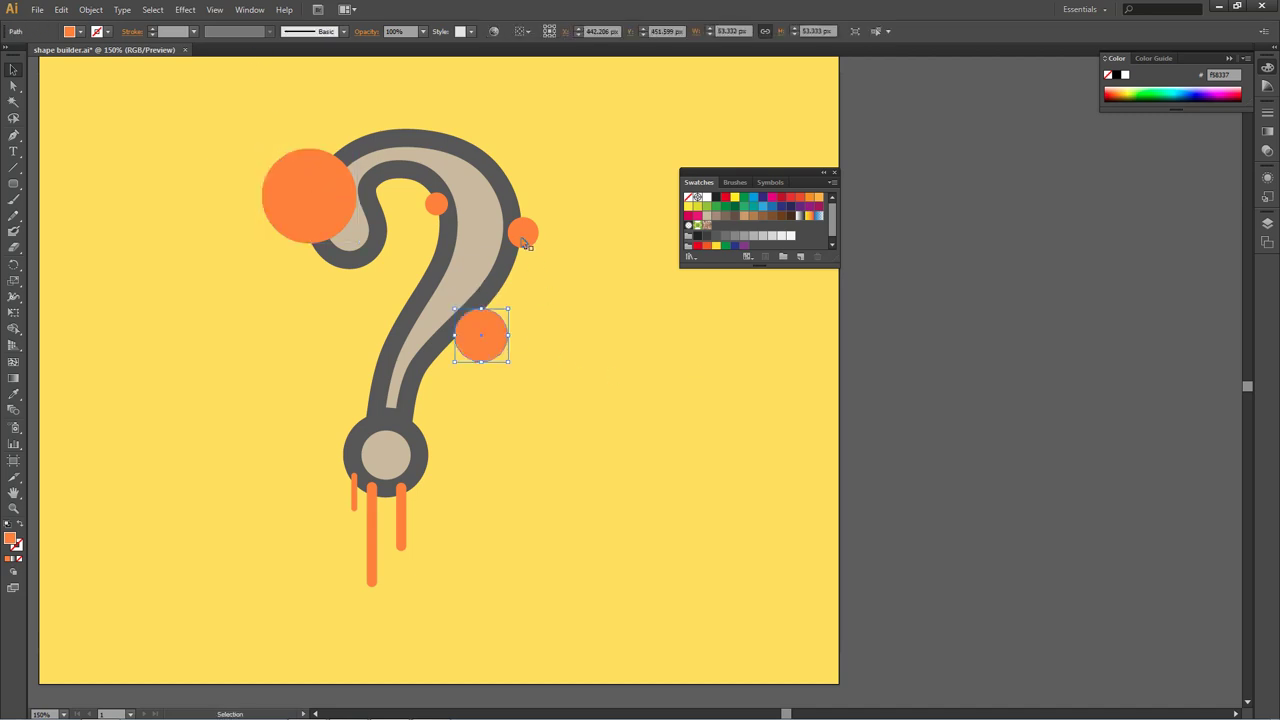
pyautogui.moveTo(522, 222); pyautogui.dragTo(525, 209)
pyautogui.moveTo(312, 202); pyautogui.dragTo(283, 181)
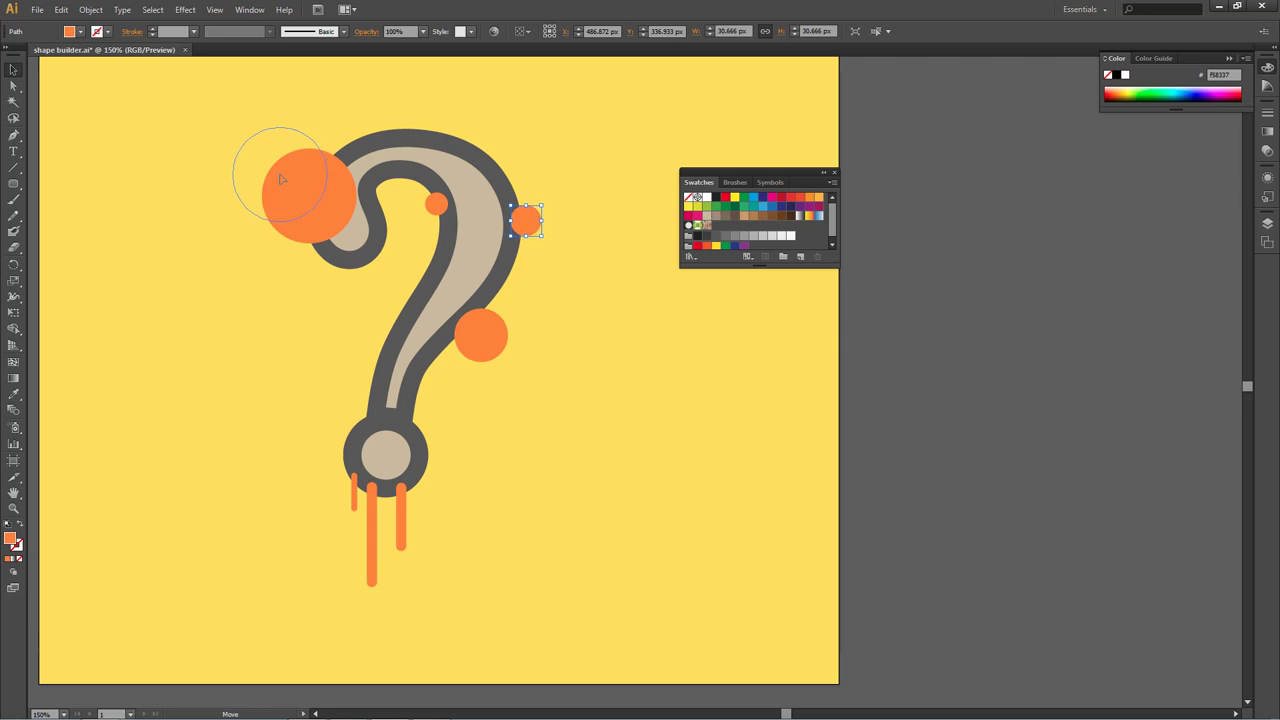
# - Marquee-select the question mark together with its orange circles
pyautogui.click(556, 270)
pyautogui.click(490, 335)
pyautogui.click(542, 340)
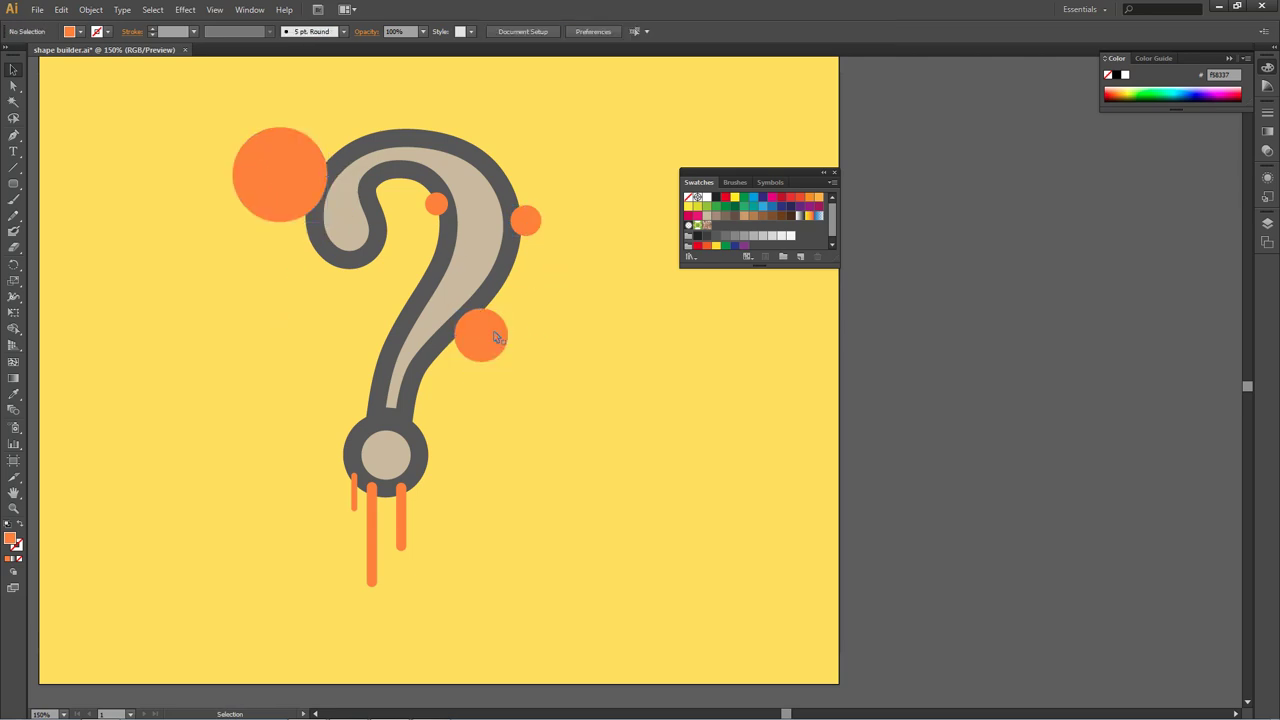
pyautogui.click(440, 203)
pyautogui.click(518, 284)
pyautogui.click(497, 279)
pyautogui.click(505, 300)
pyautogui.click(494, 300)
pyautogui.click(495, 358)
pyautogui.moveTo(210, 110); pyautogui.dragTo(520, 370)
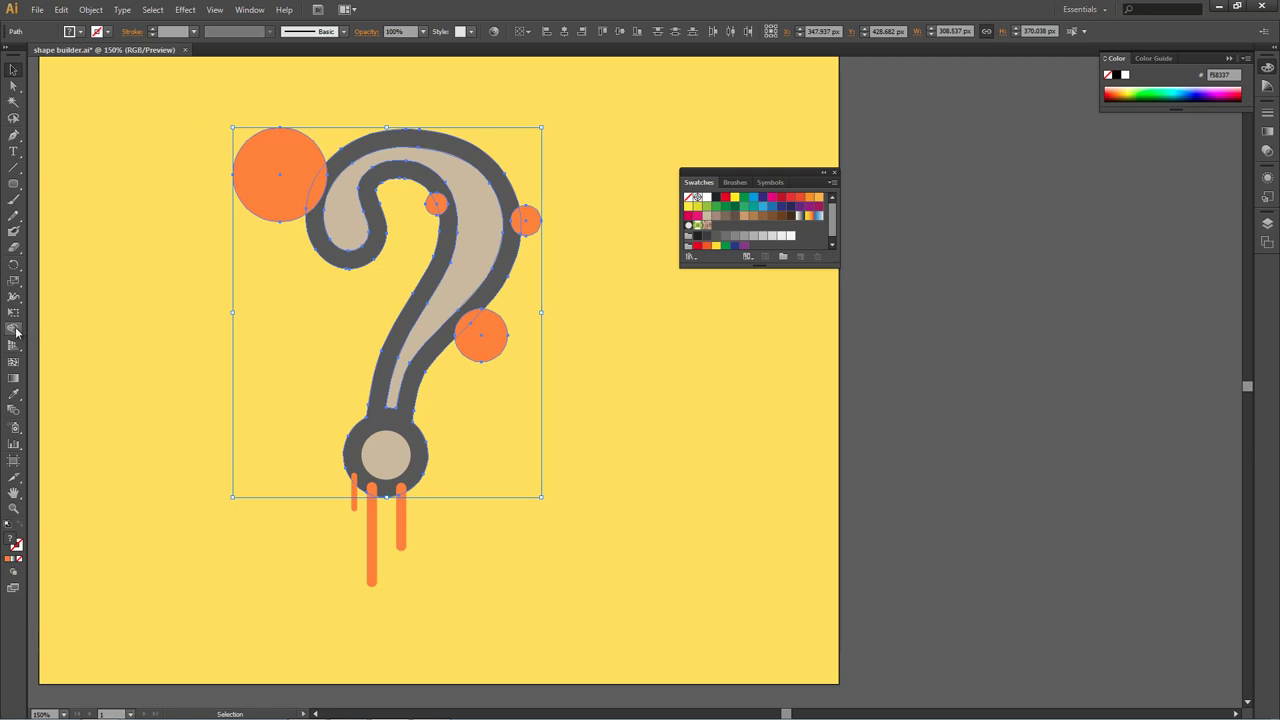
# - With Shape Builder, merge the orange stroke, dark grey arc and surrounding circles into one bubbly shape
pyautogui.click(14, 330)
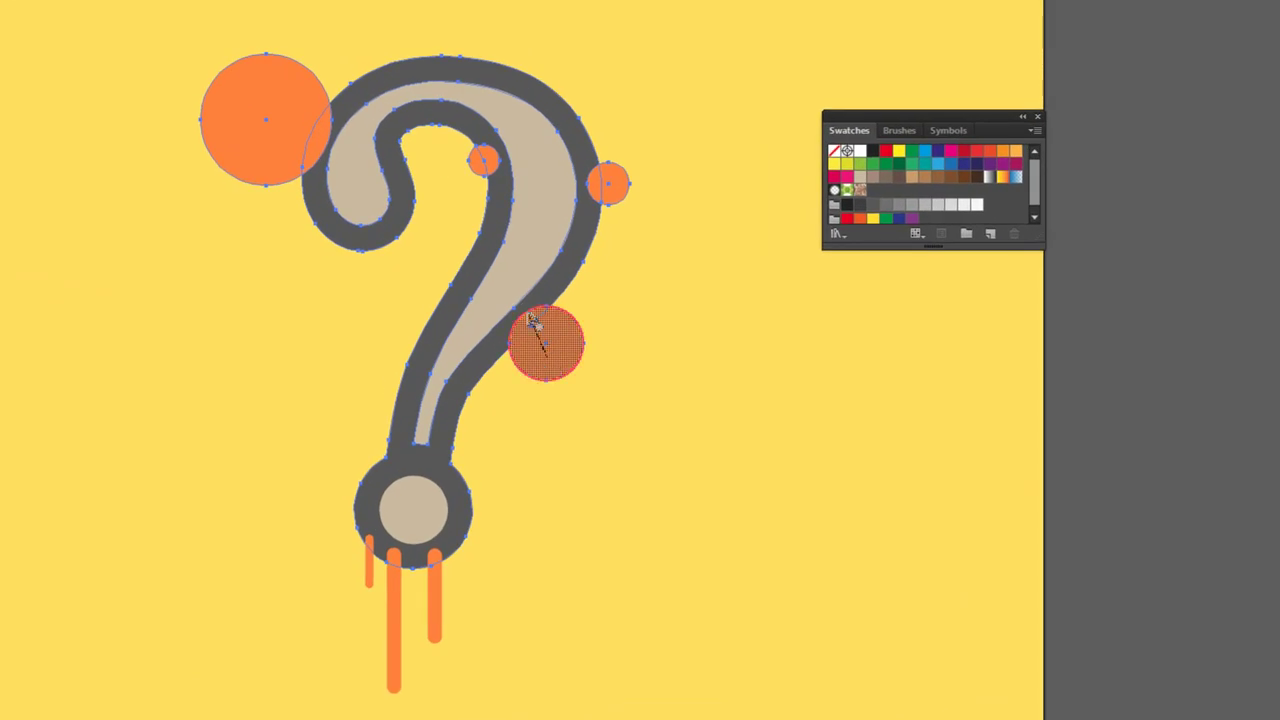
pyautogui.moveTo(548, 366); pyautogui.dragTo(415, 515)
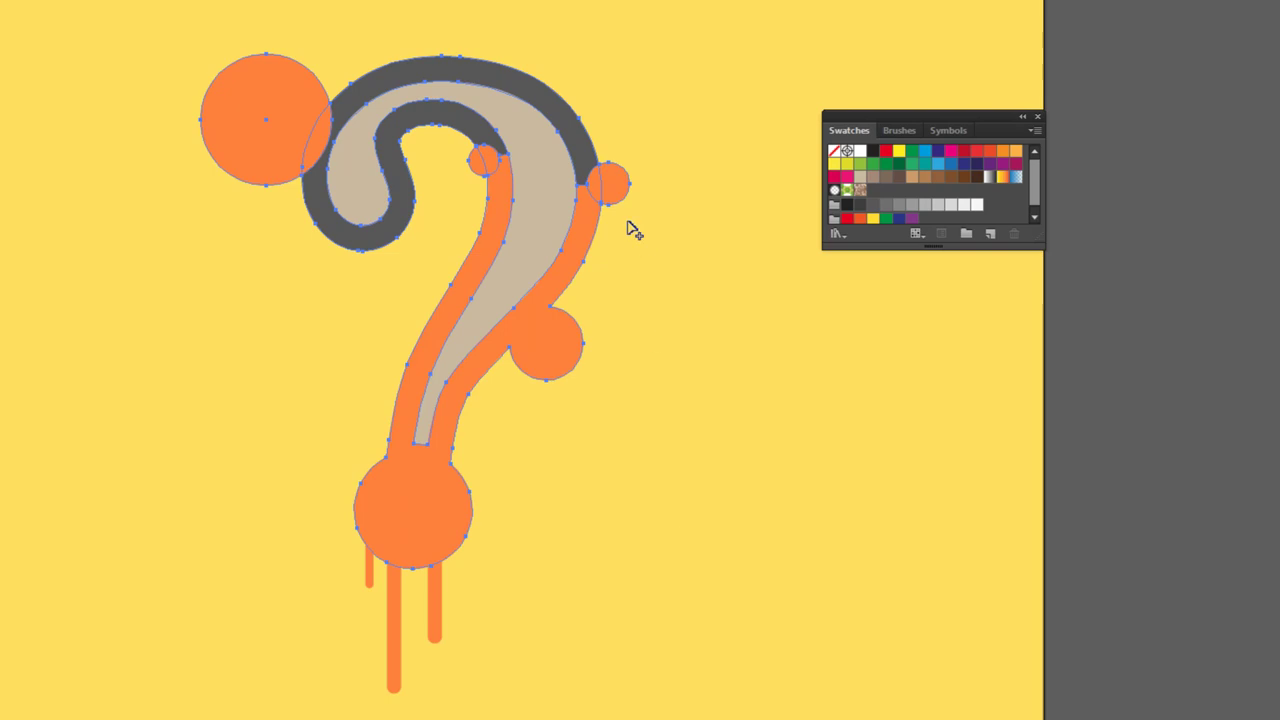
pyautogui.moveTo(606, 188); pyautogui.dragTo(585, 182)
pyautogui.moveTo(290, 125); pyautogui.dragTo(352, 262)
pyautogui.moveTo(310, 140); pyautogui.dragTo(330, 115)
pyautogui.moveTo(614, 175); pyautogui.dragTo(599, 211)
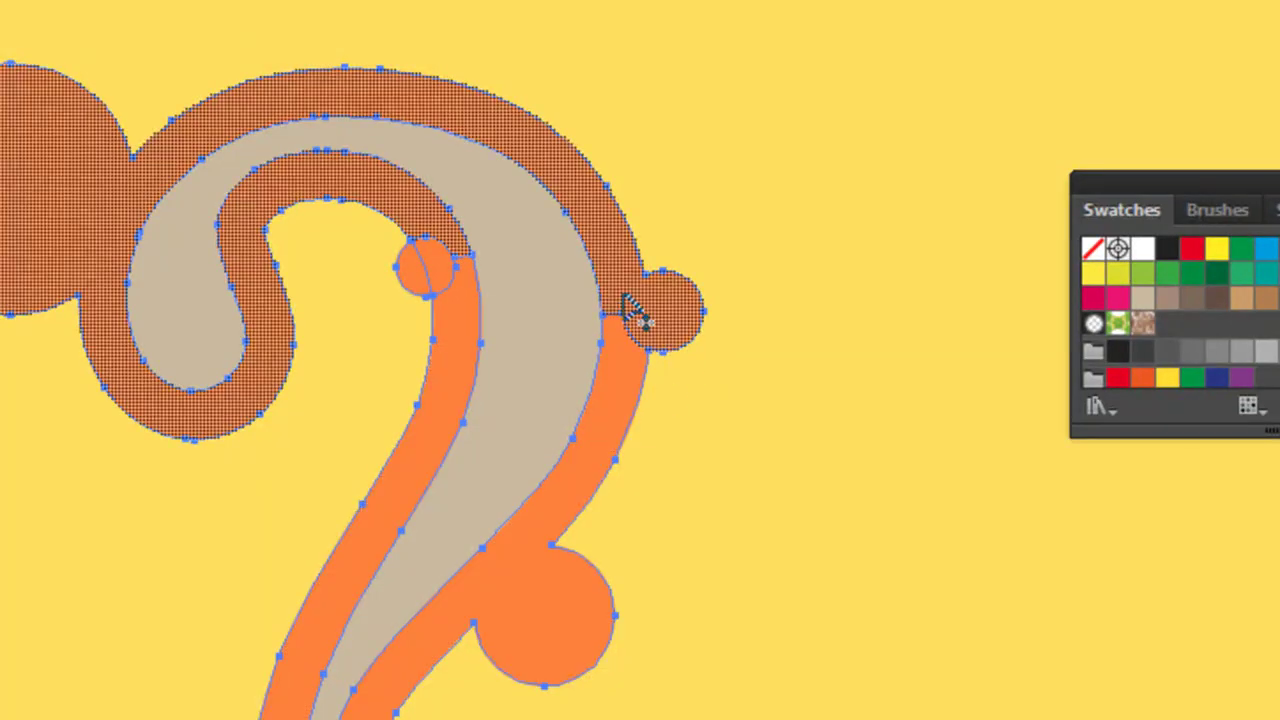
pyautogui.moveTo(624, 294); pyautogui.dragTo(634, 552)
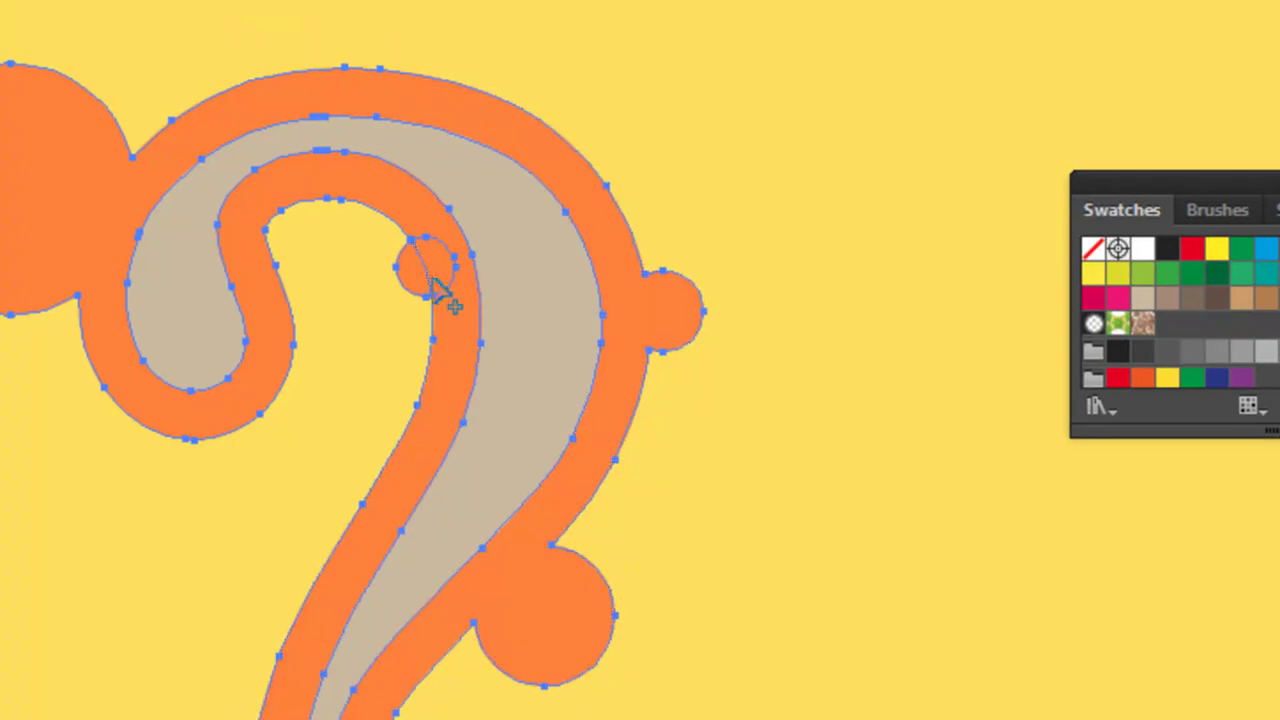
pyautogui.moveTo(425, 267); pyautogui.dragTo(429, 243)
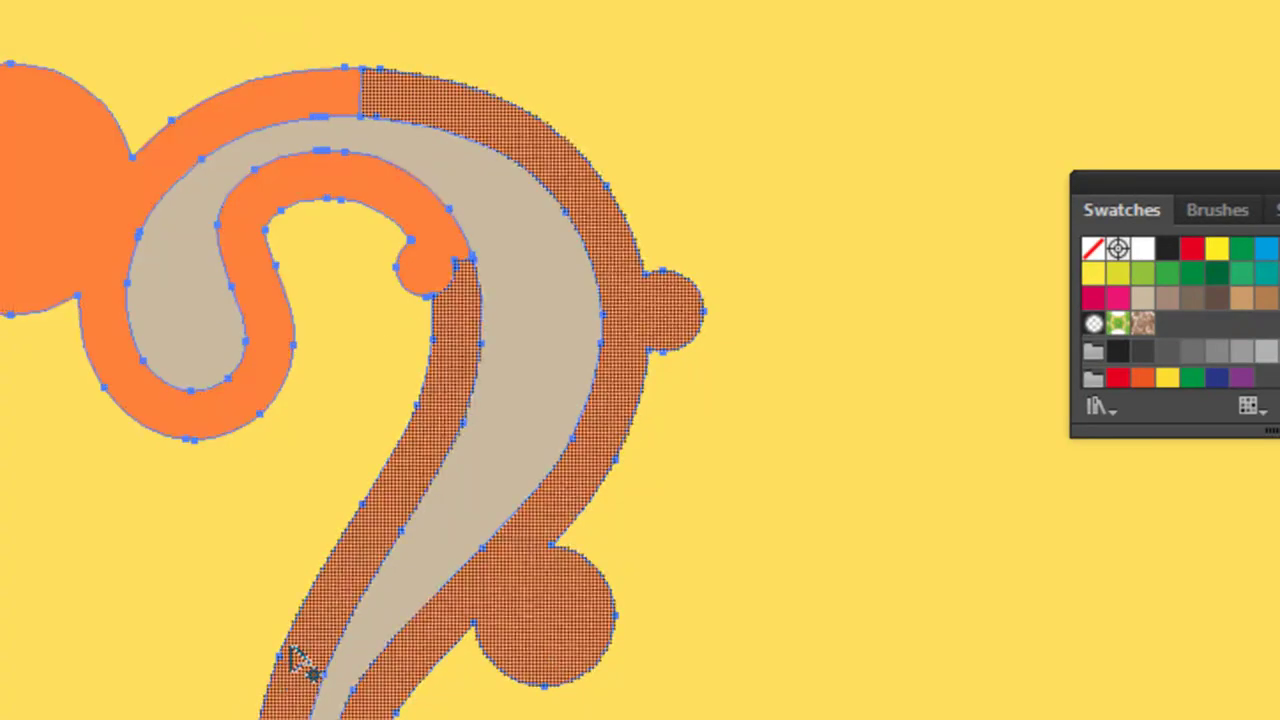
pyautogui.moveTo(451, 285); pyautogui.dragTo(468, 298)
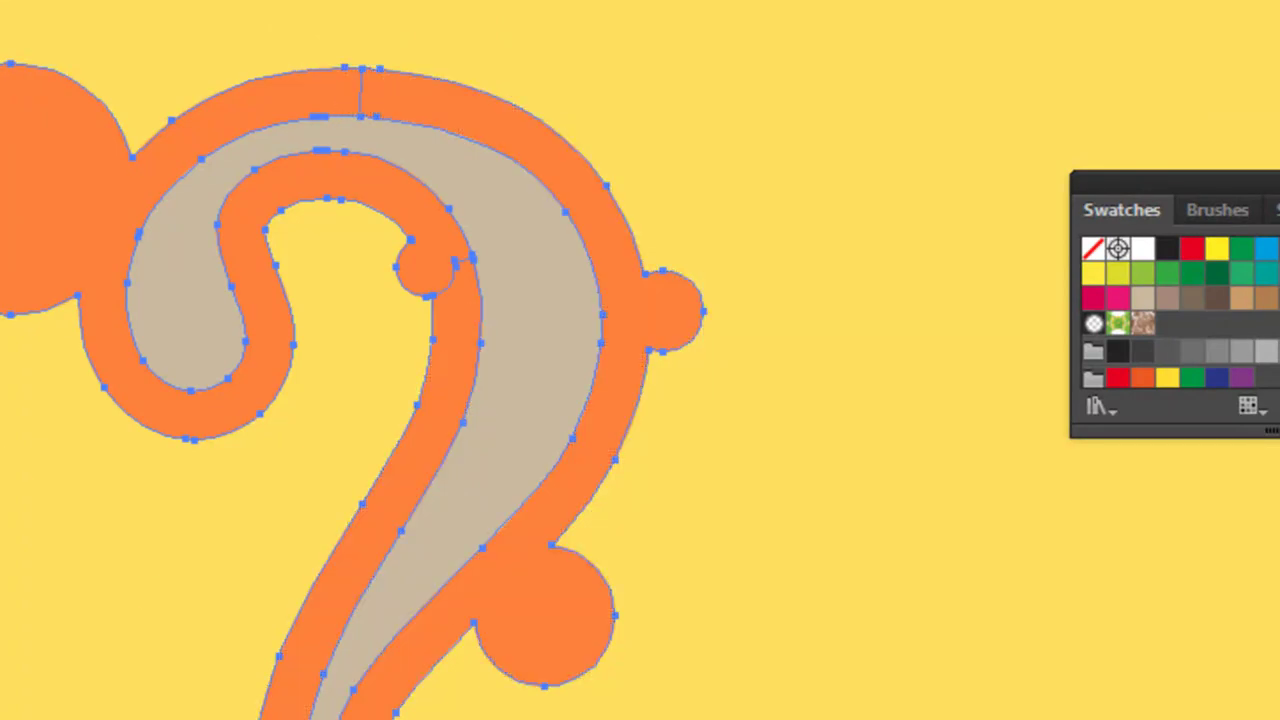
# - Merge the left shape and outline pieces into the stroke, and join the two beige interior regions
pyautogui.moveTo(330, 95); pyautogui.dragTo(423, 126)
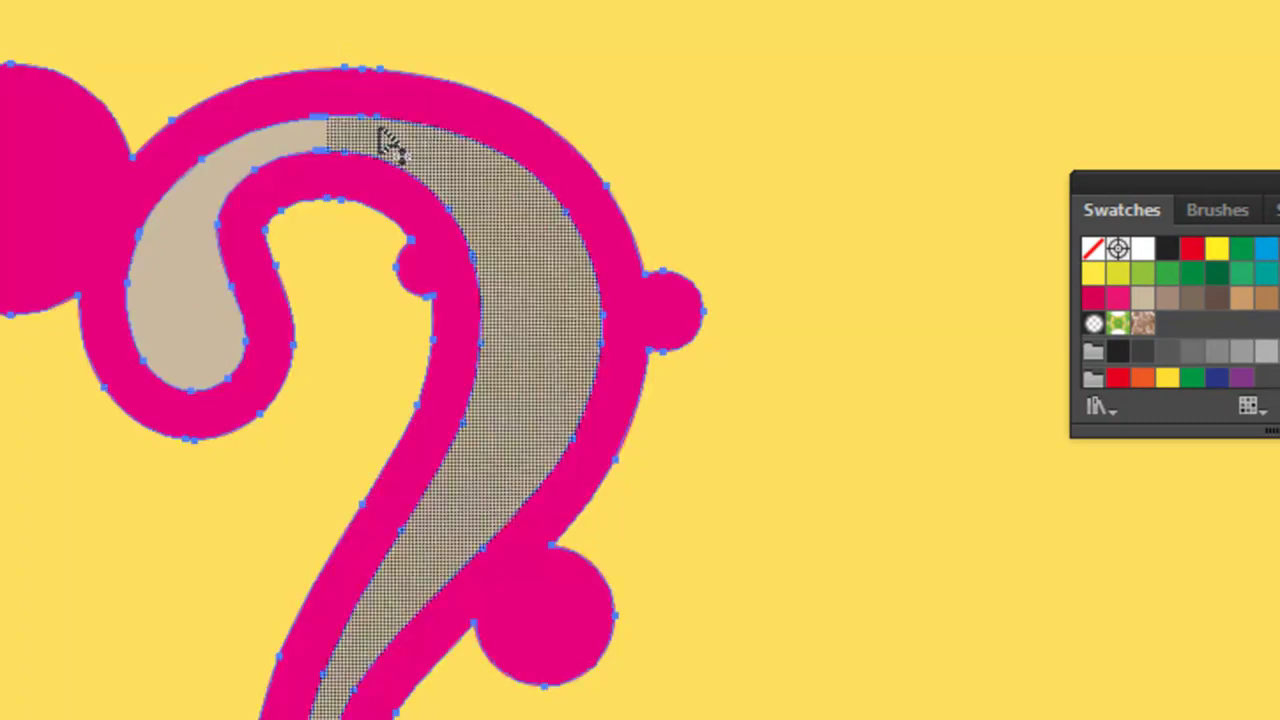
pyautogui.press('v')
pyautogui.hotkey('ctrl', 'z')
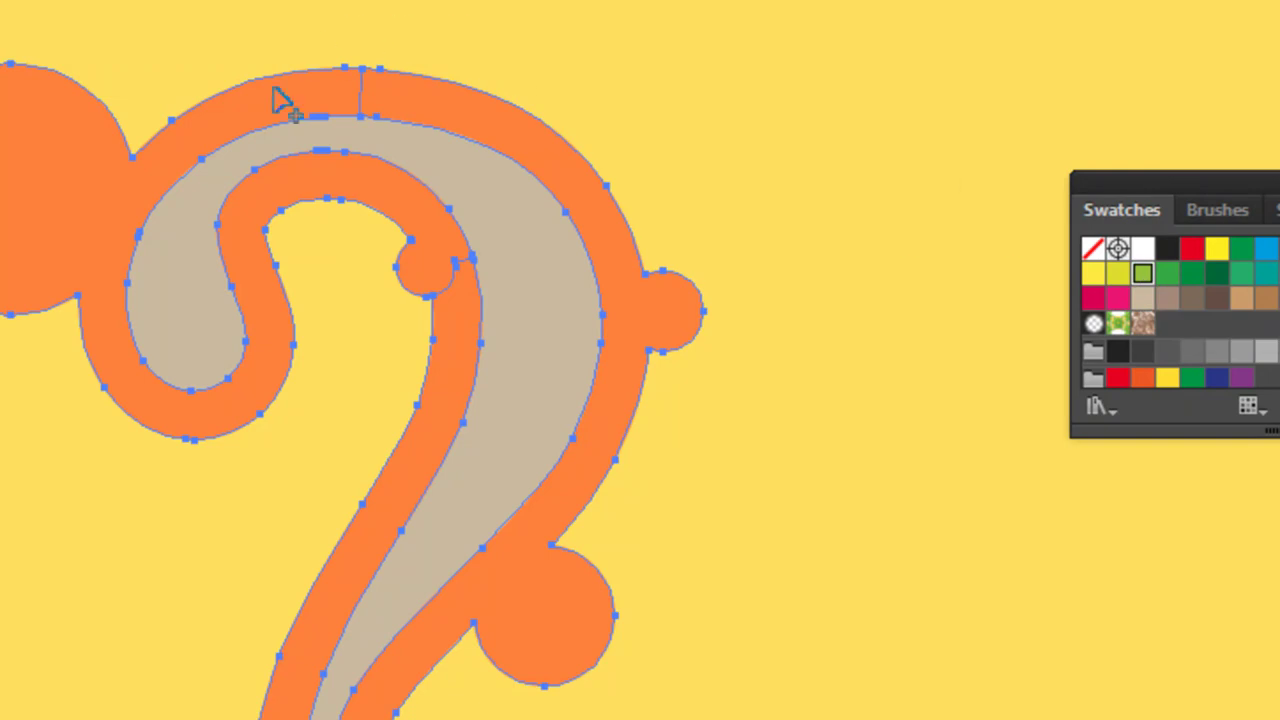
pyautogui.moveTo(297, 97); pyautogui.dragTo(440, 110)
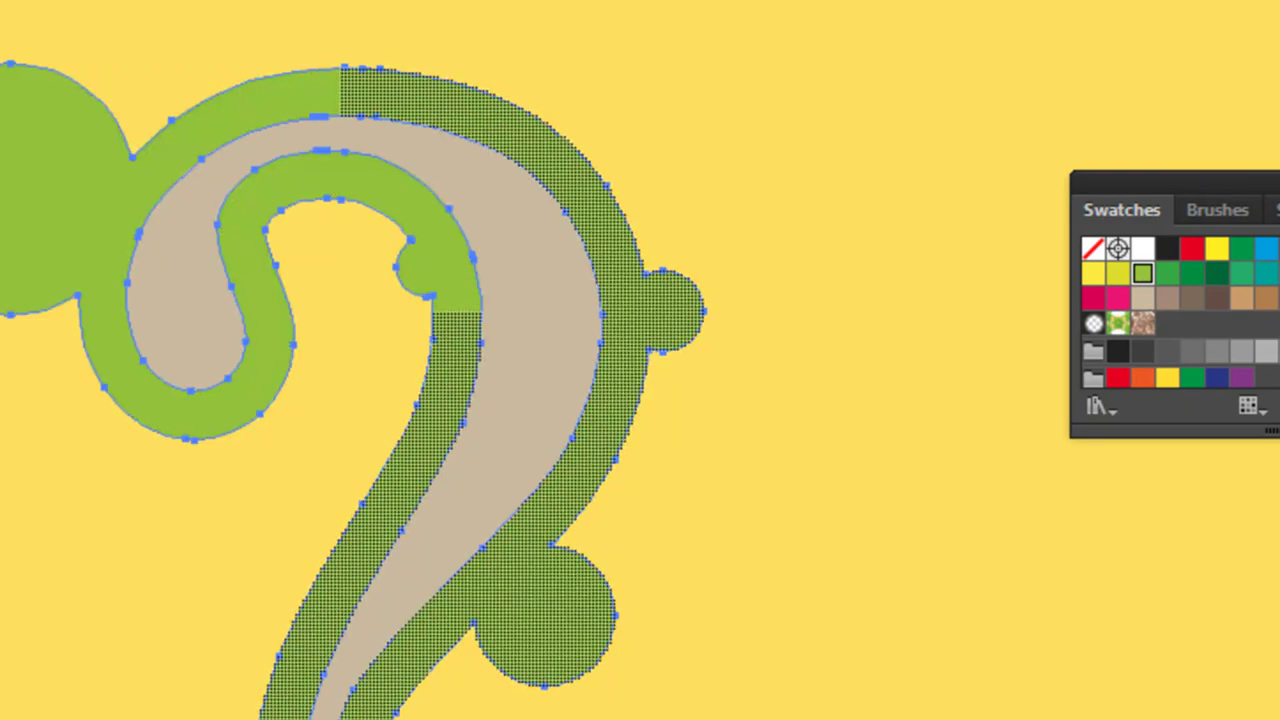
pyautogui.moveTo(600, 200); pyautogui.dragTo(540, 600)
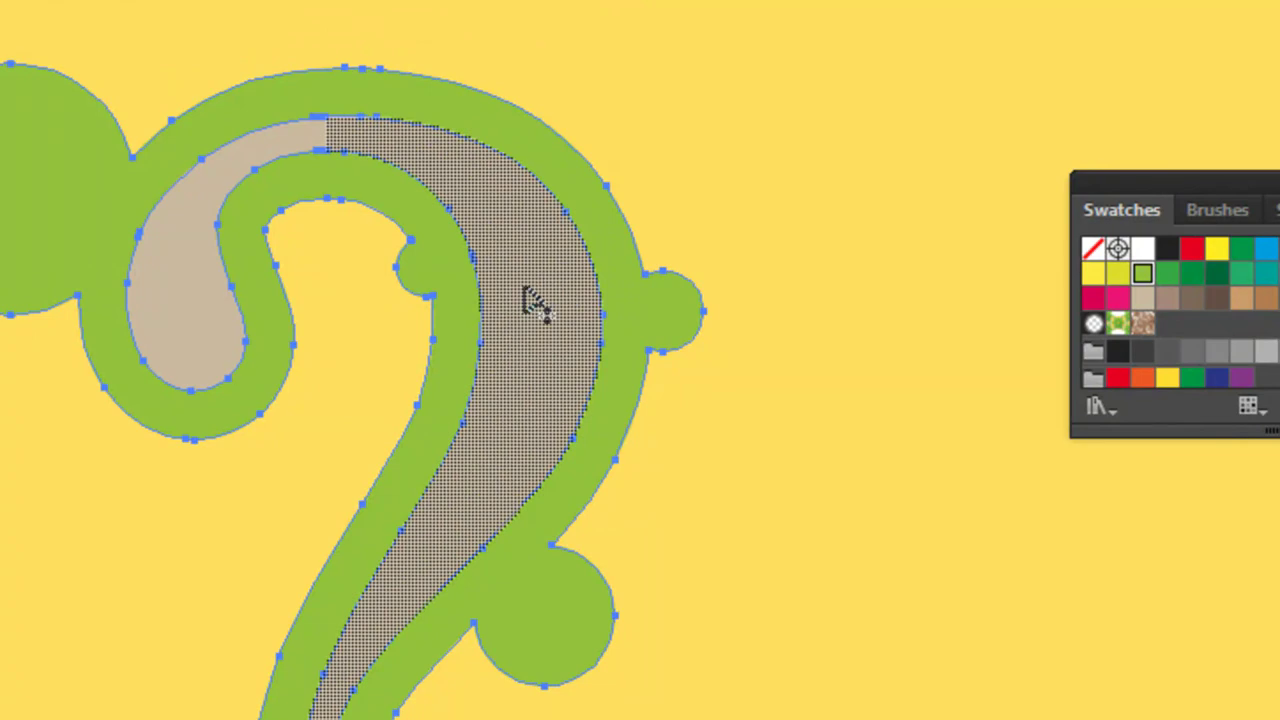
pyautogui.click(535, 305)
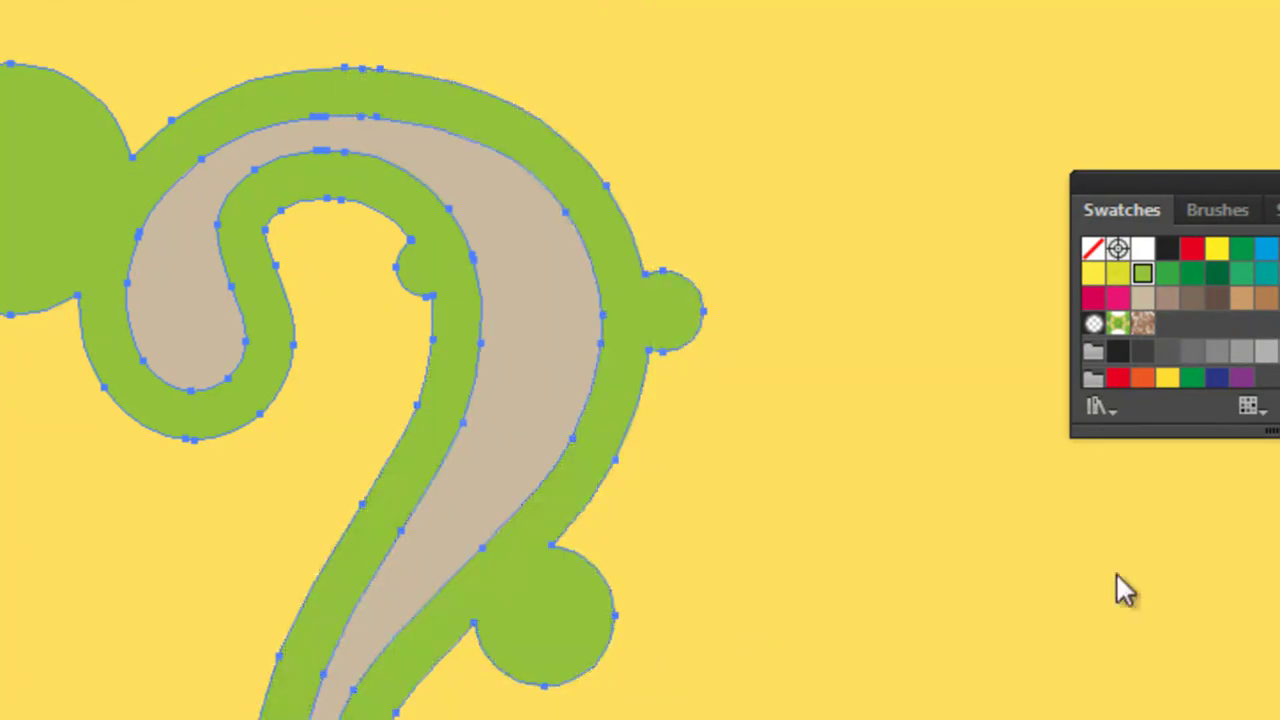
# - Trial-paint the outline and tan teardrop regions magenta, then undo the magenta fills
pyautogui.click(1118, 298)
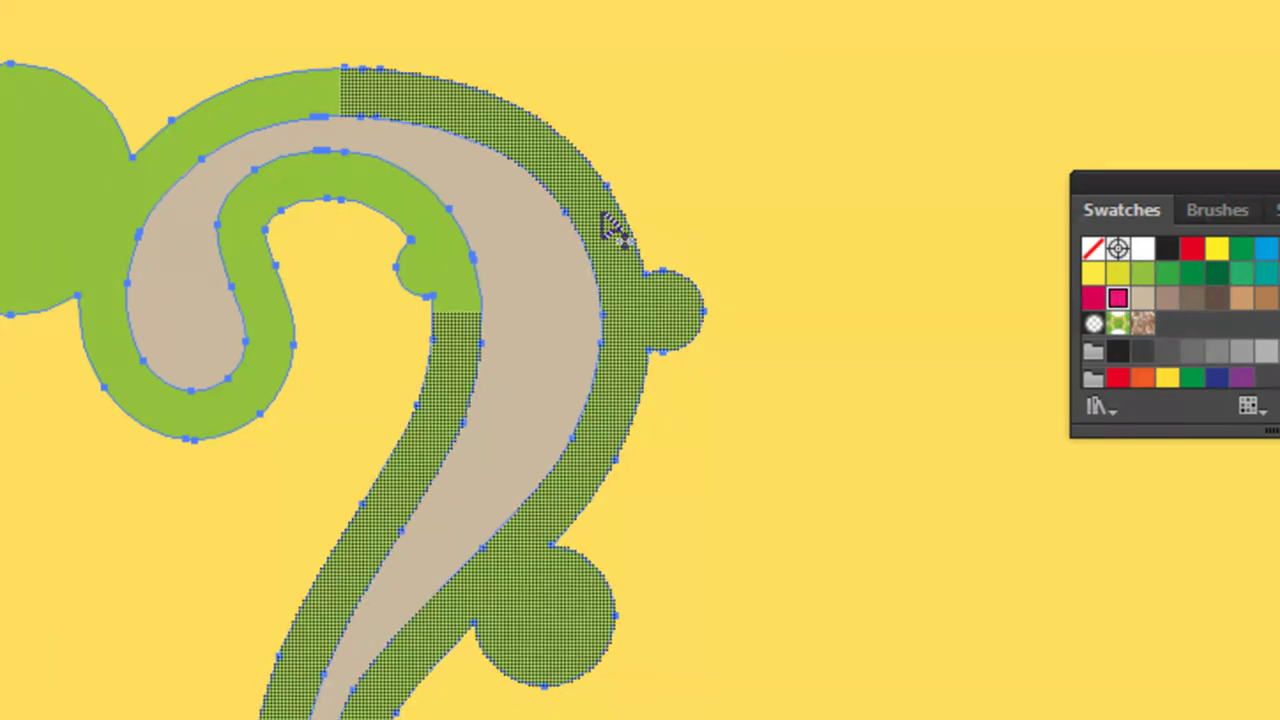
pyautogui.moveTo(601, 218); pyautogui.dragTo(337, 614)
pyautogui.moveTo(471, 400); pyautogui.dragTo(457, 309)
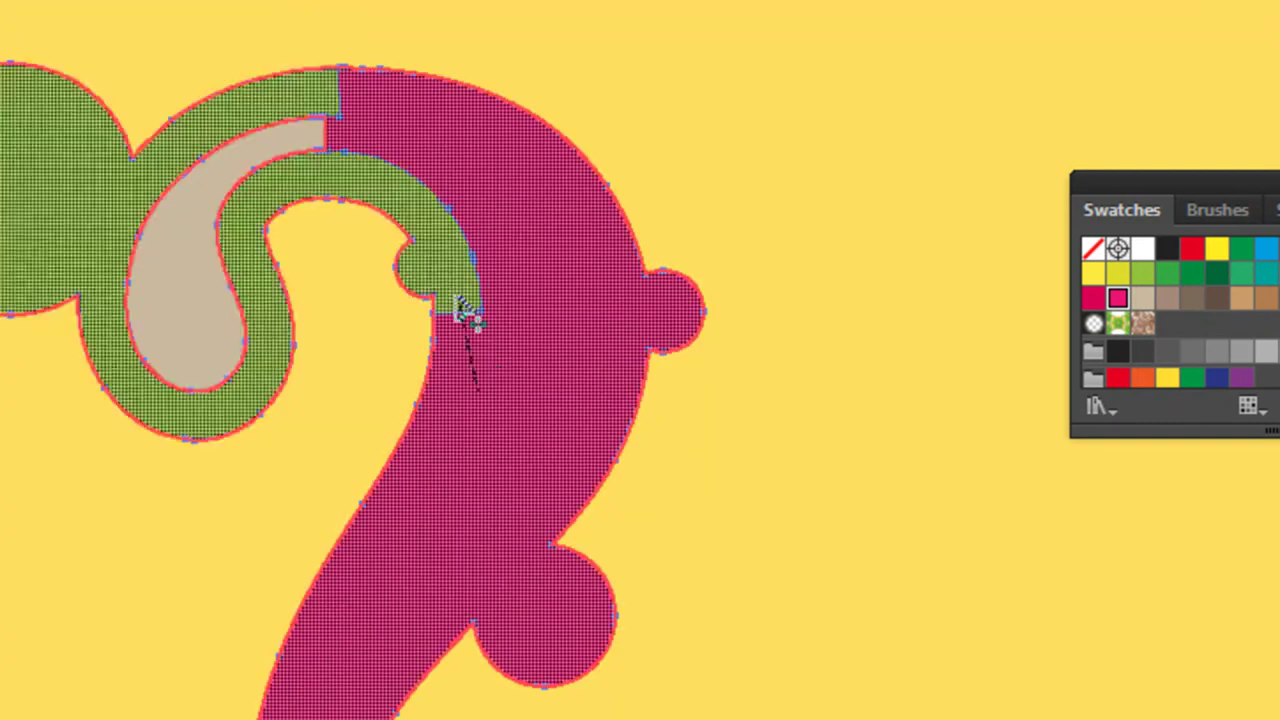
pyautogui.moveTo(171, 263); pyautogui.dragTo(240, 228)
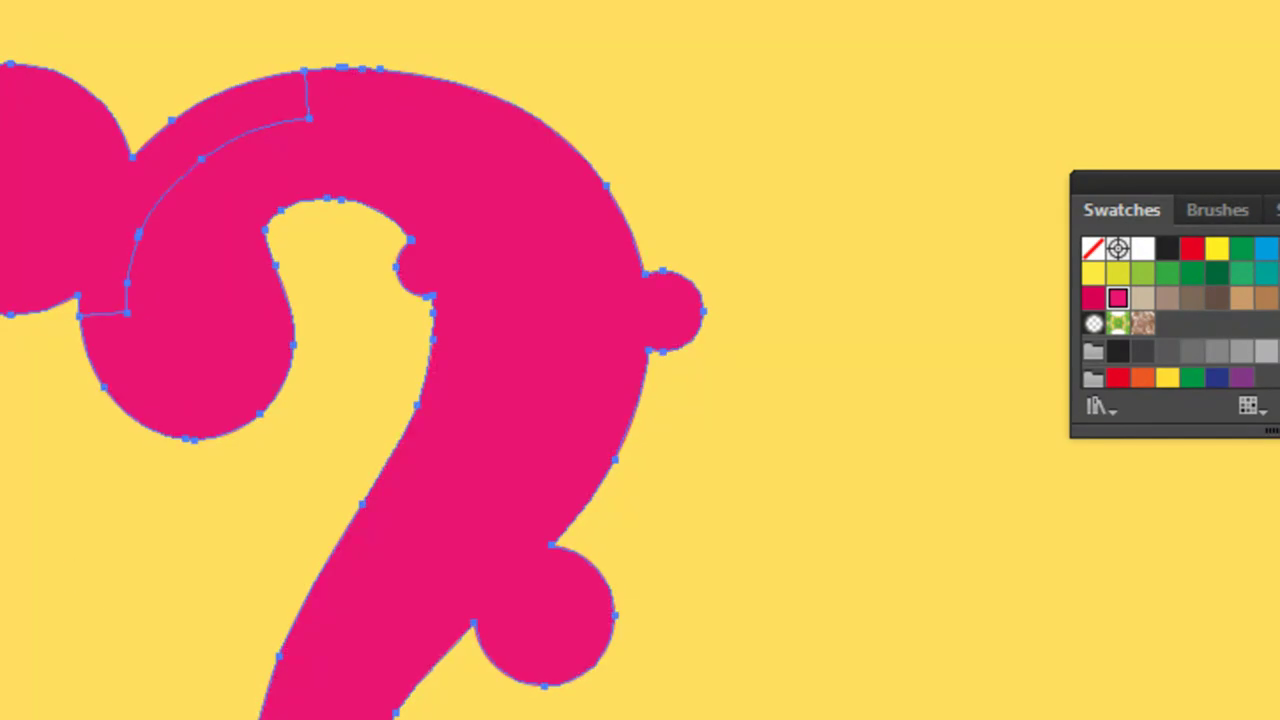
pyautogui.click(143, 563)
pyautogui.doubleClick(597, 243)
pyautogui.press('v')
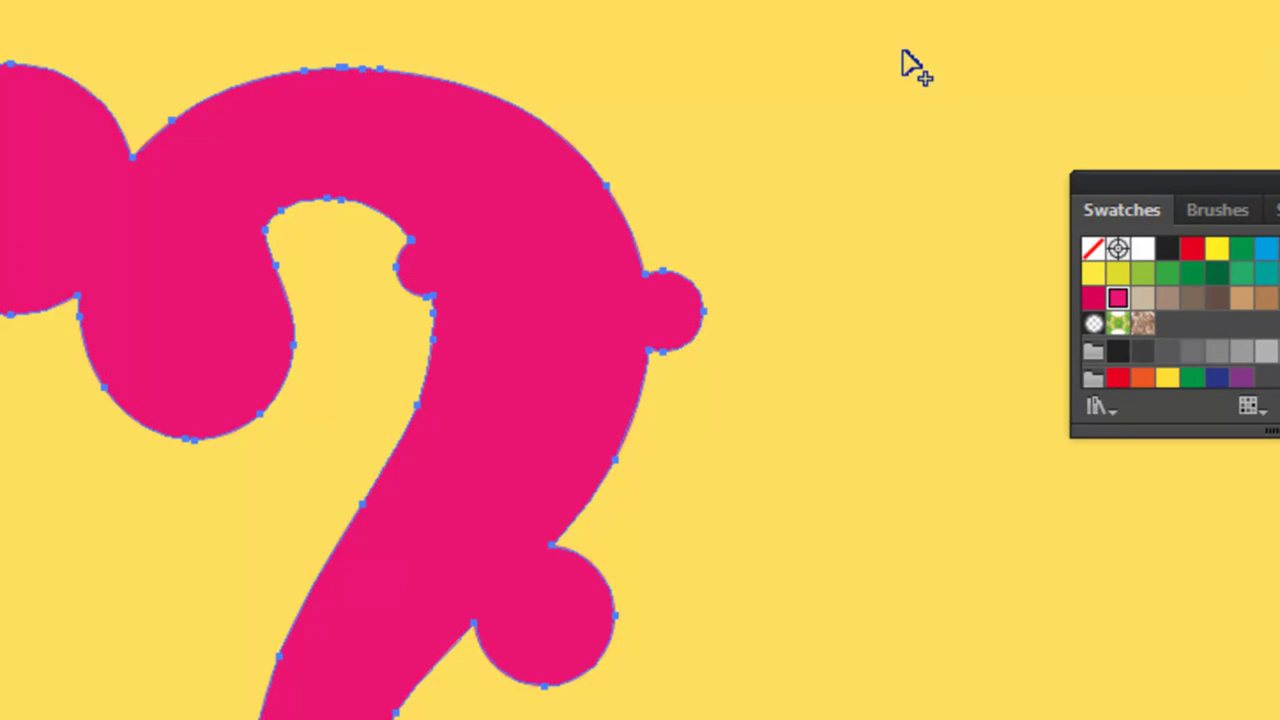
pyautogui.hotkey('ctrl', 'z')
pyautogui.hotkey('ctrl', 'z')
# - Make the outline dark grey and fill the bottom, right, inner and left circles with background yellow
pyautogui.hotkey('ctrl', 'z')
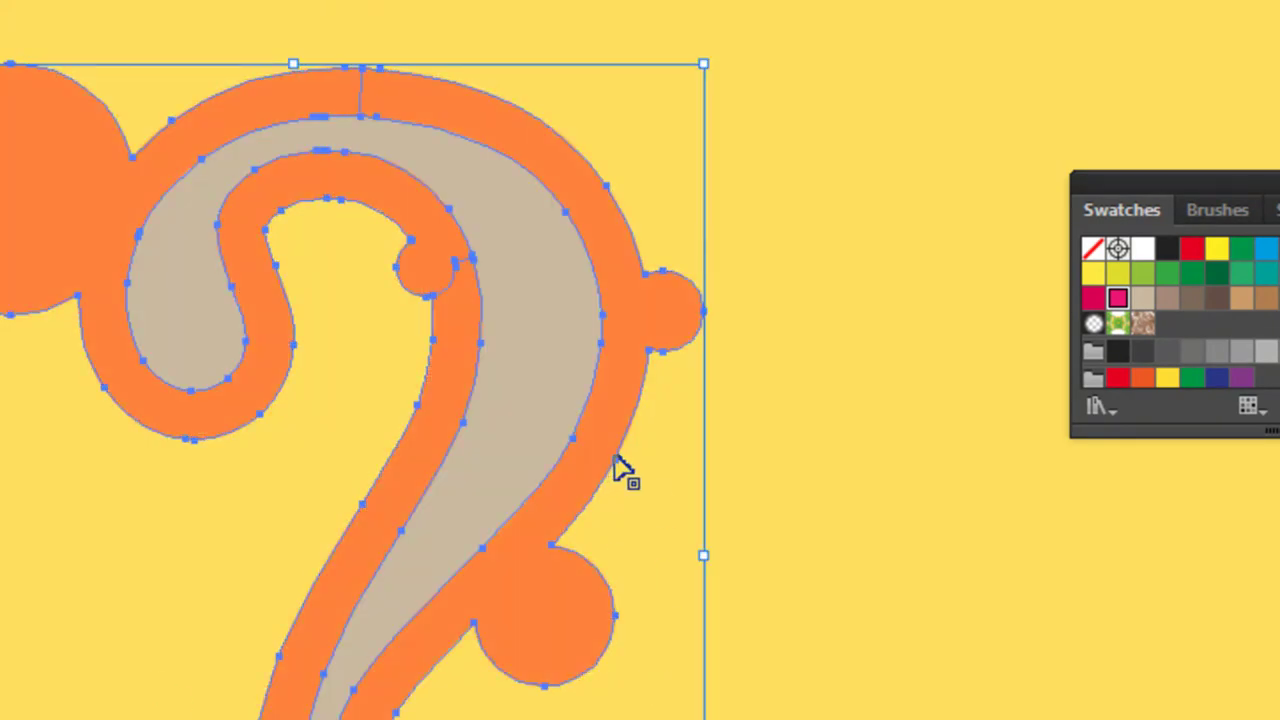
pyautogui.hotkey('ctrl', 'z')
pyautogui.hotkey('ctrl', 'z')
pyautogui.hotkey('ctrl', 'z')
pyautogui.press('k')
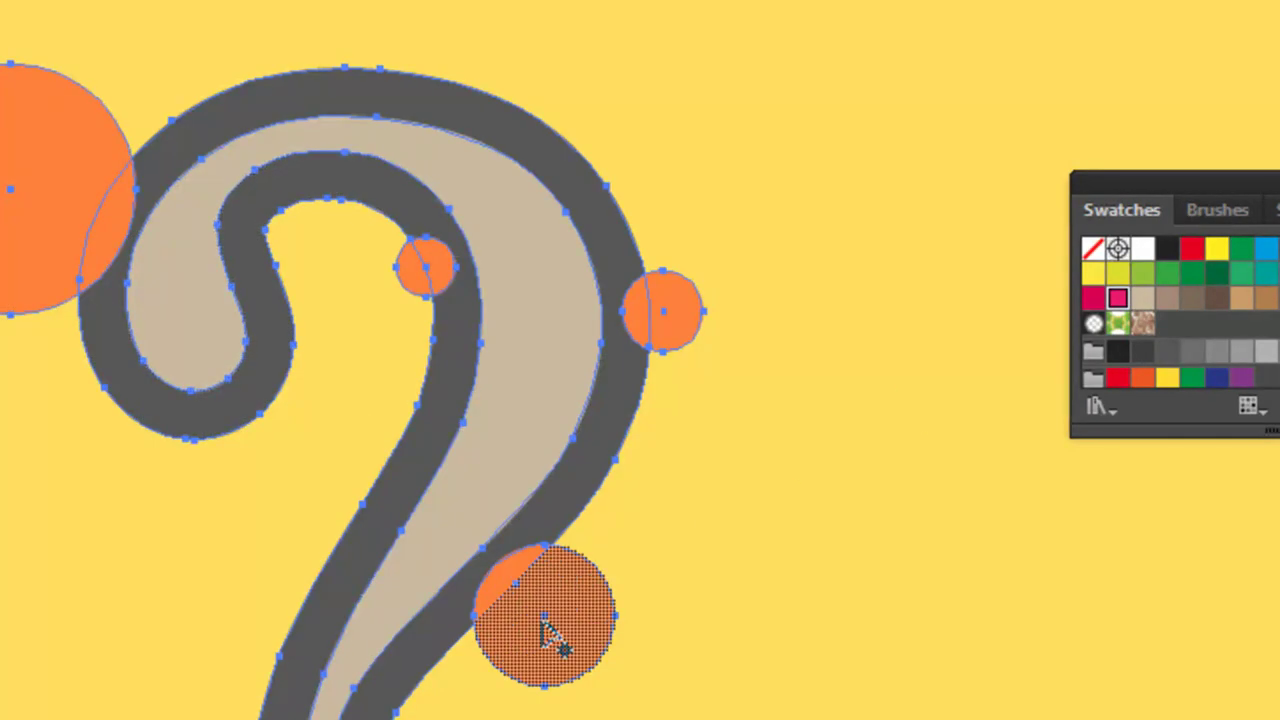
pyautogui.press('alt')
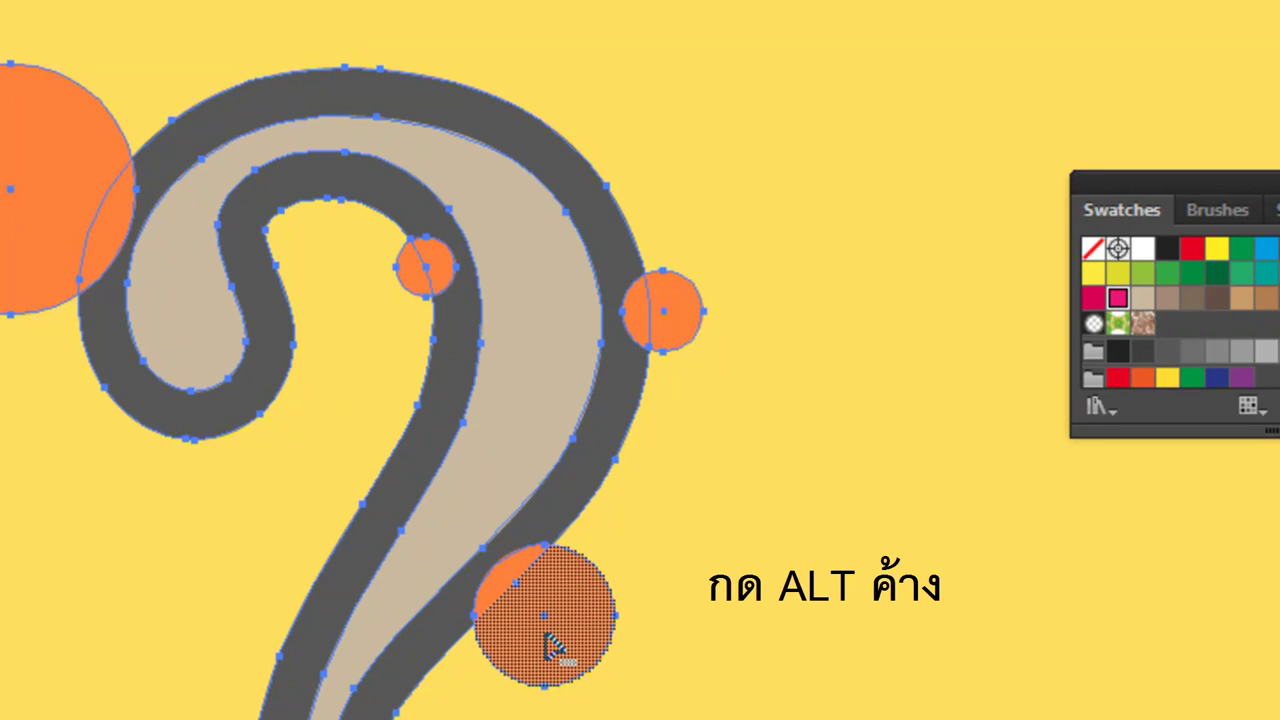
pyautogui.click(510, 571)
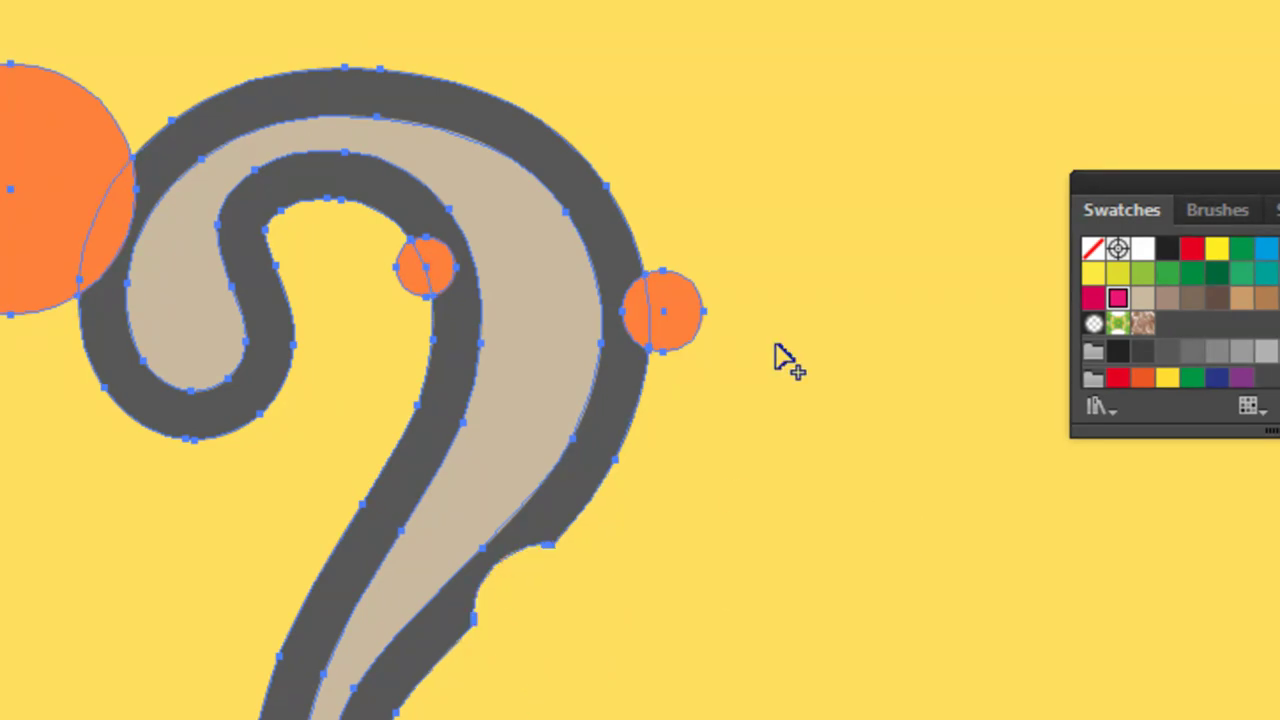
pyautogui.click(655, 318)
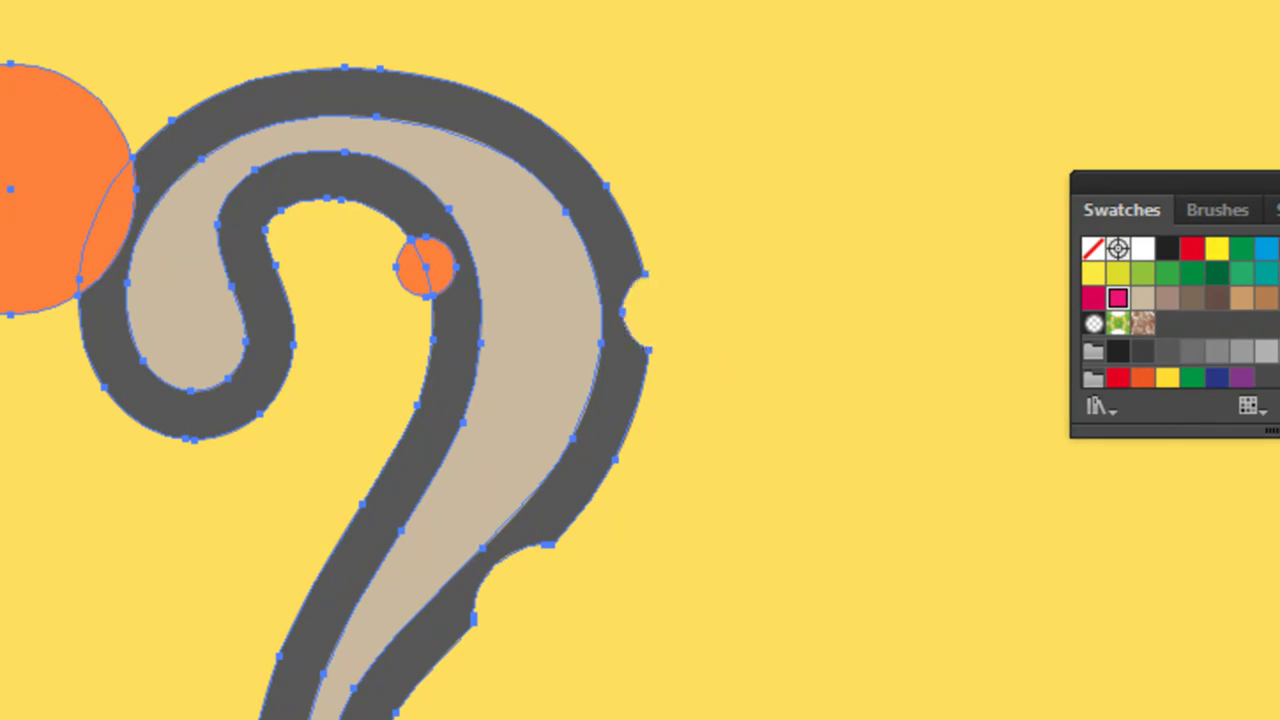
pyautogui.click(425, 266)
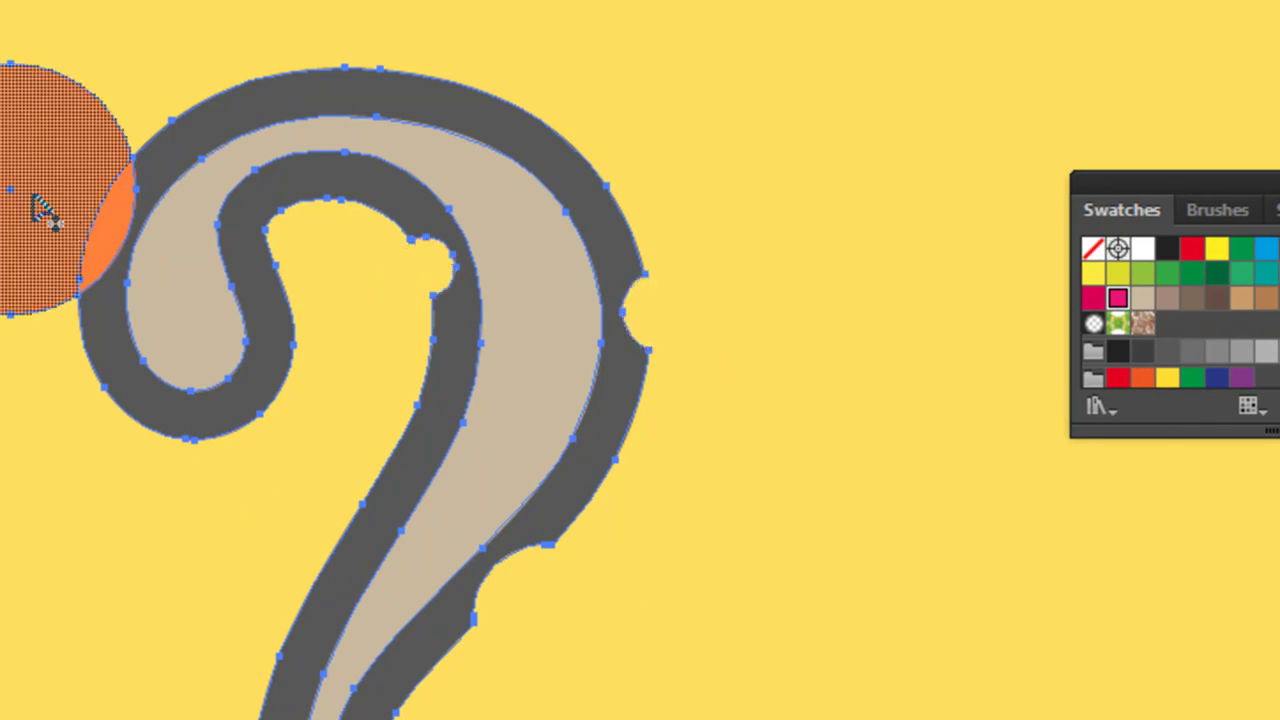
pyautogui.click(110, 236)
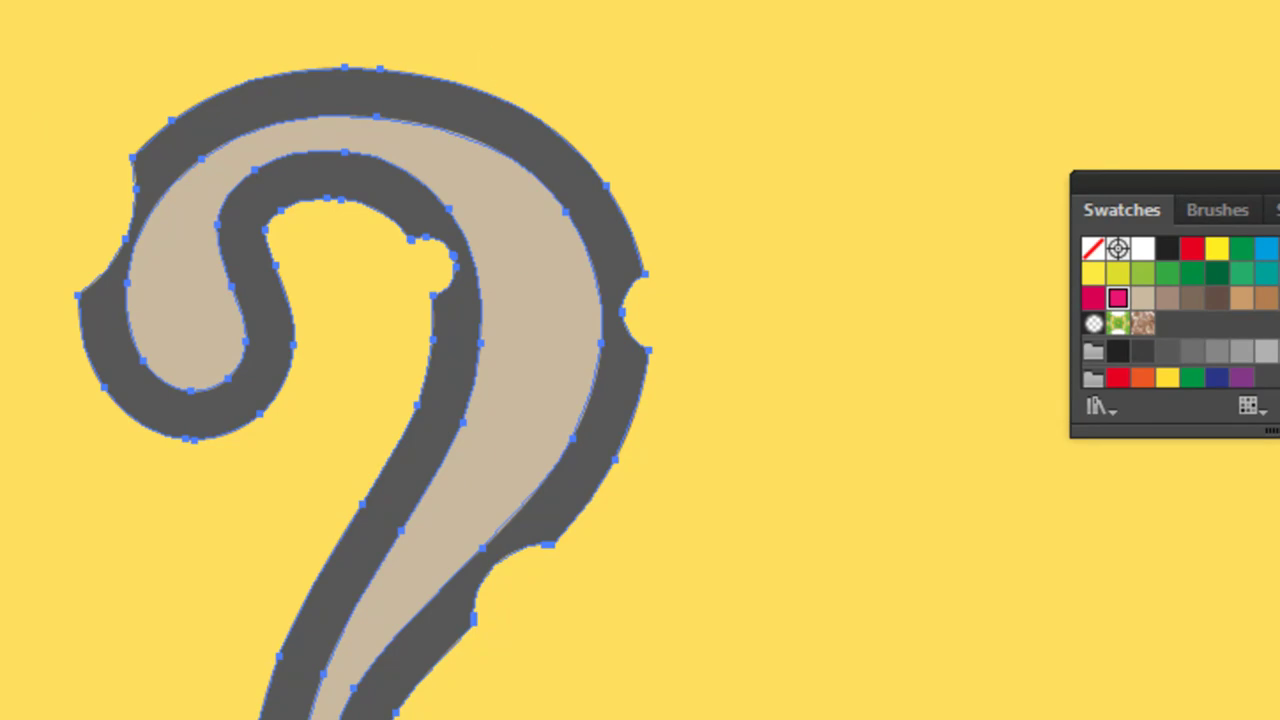
pyautogui.scroll(-3, 437, 528)
# - Select the whole question mark artwork, including the drips and base circle
pyautogui.scroll(-1, 437, 528)
pyautogui.hotkey('ctrl', 'shift', 'a')
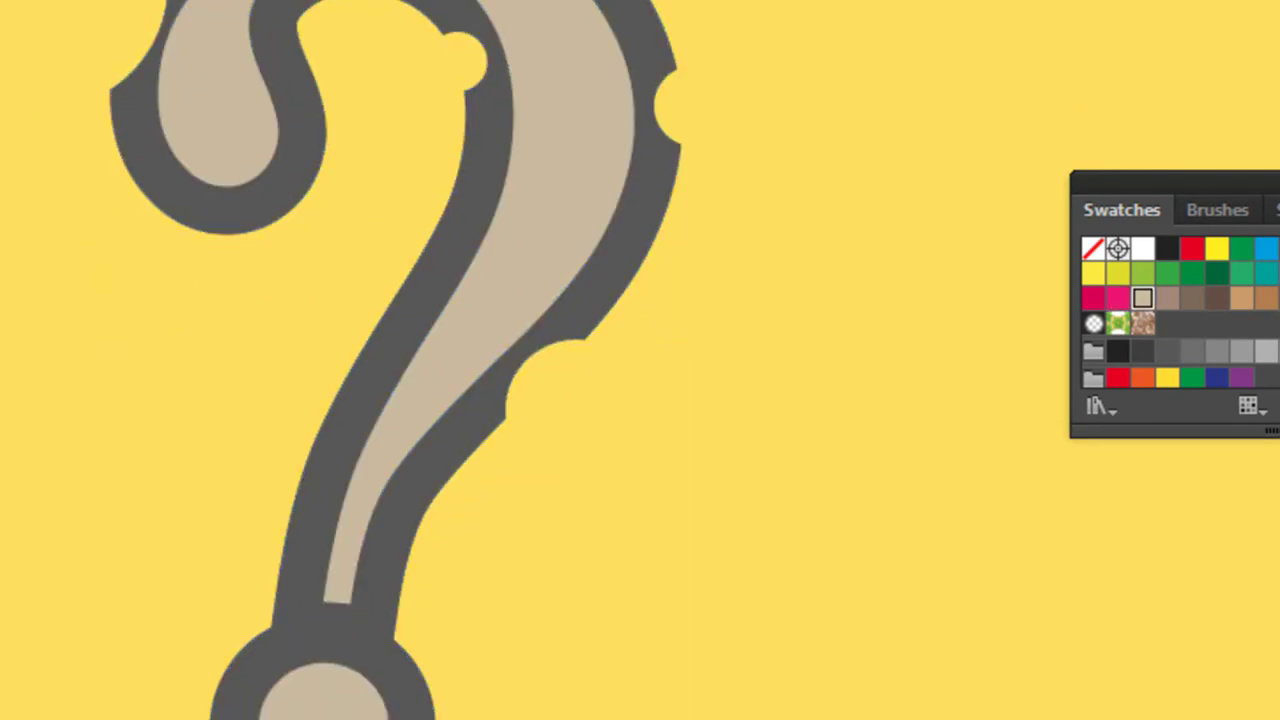
pyautogui.moveTo(425, 415); pyautogui.dragTo(675, 512)
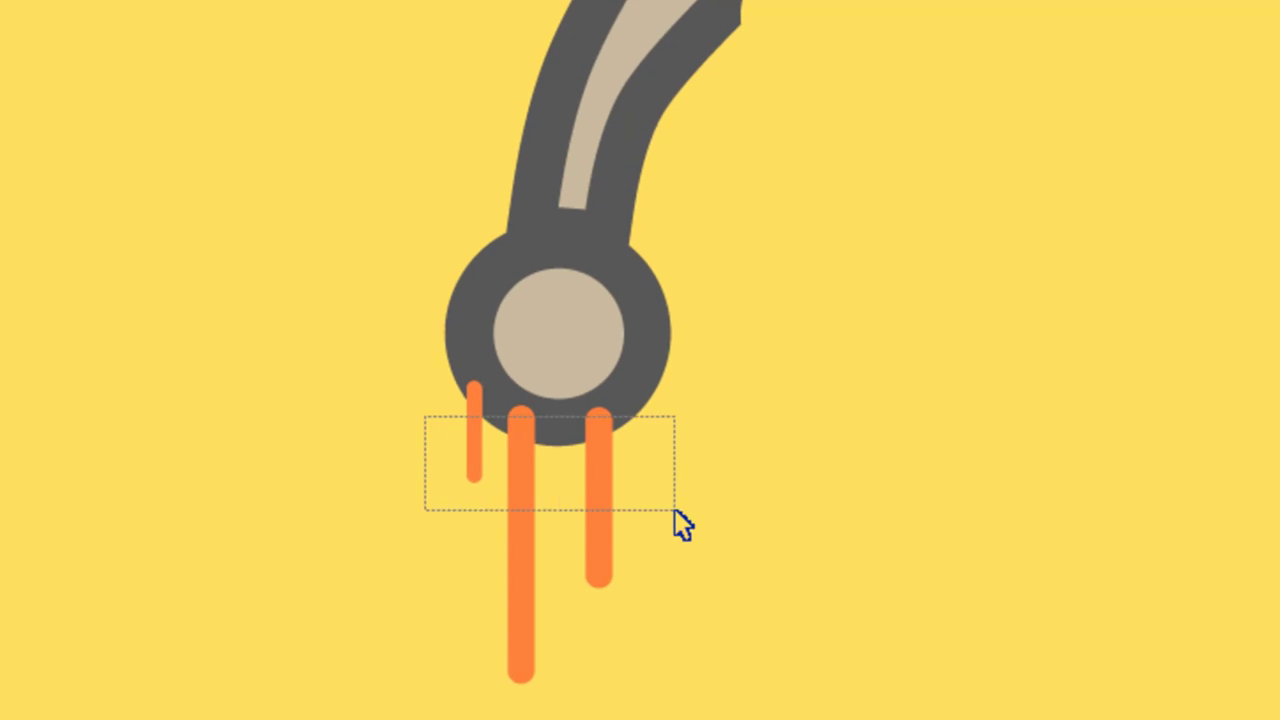
pyautogui.click(817, 423)
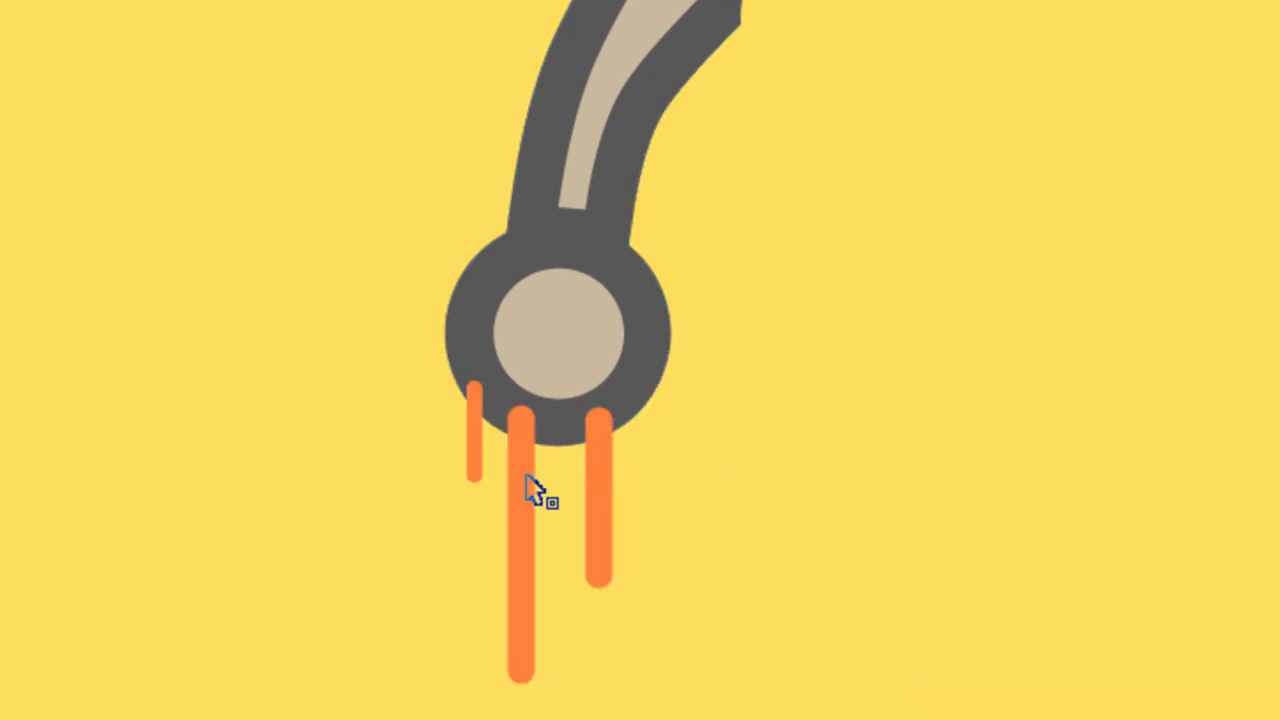
pyautogui.click(598, 548)
pyautogui.click(817, 491)
pyautogui.moveTo(425, 432); pyautogui.dragTo(700, 512)
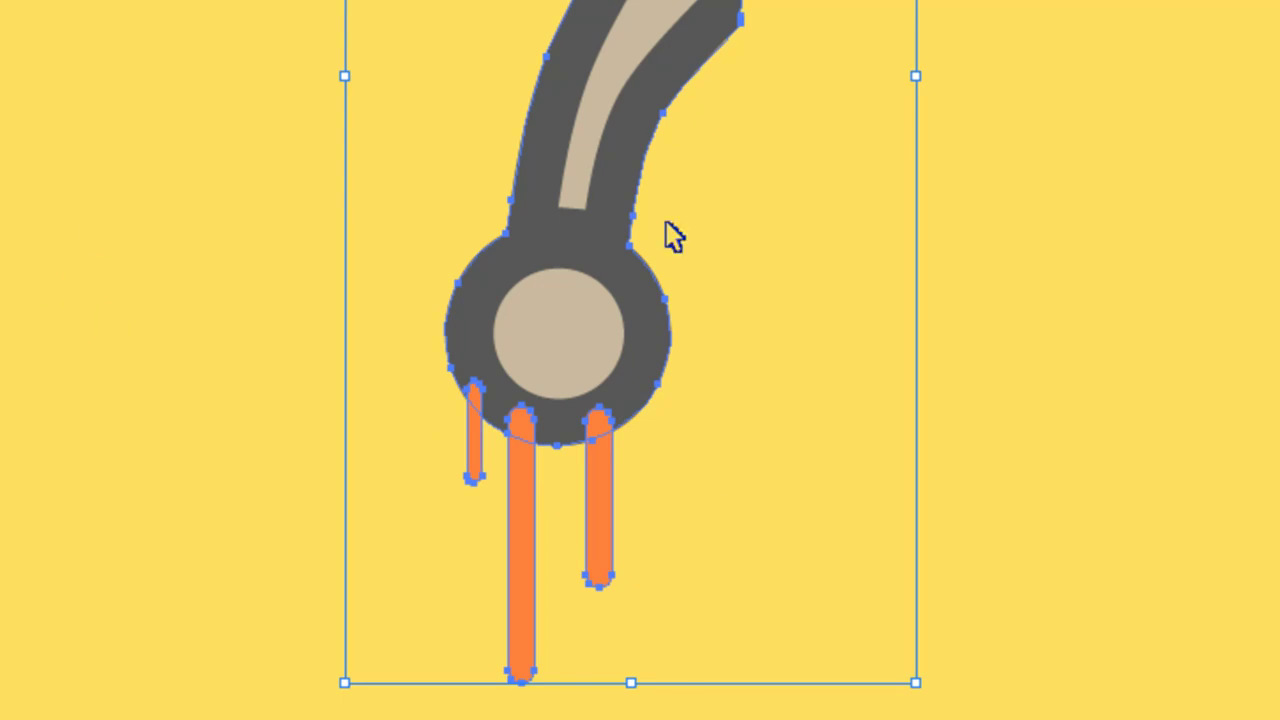
pyautogui.scroll(1, 668, 148)
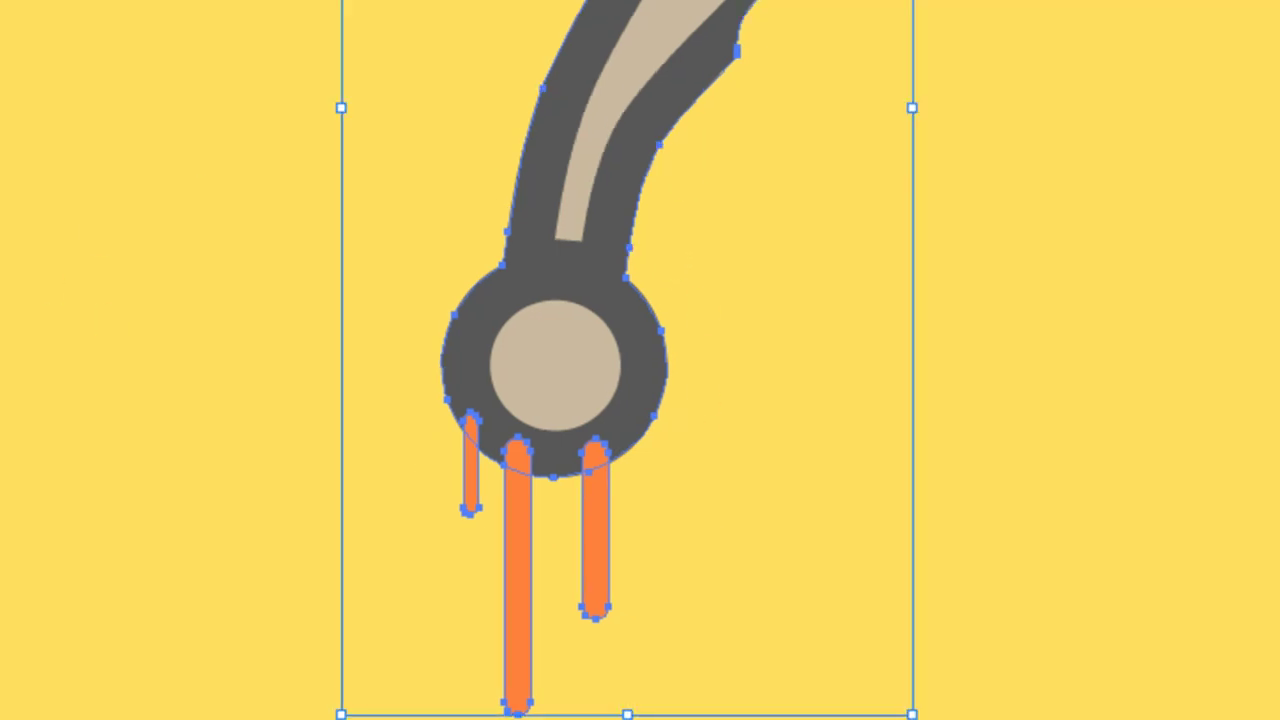
# - Merge the right and middle drips into the orange body and send it to the back
pyautogui.hotkey('shift', 'm')
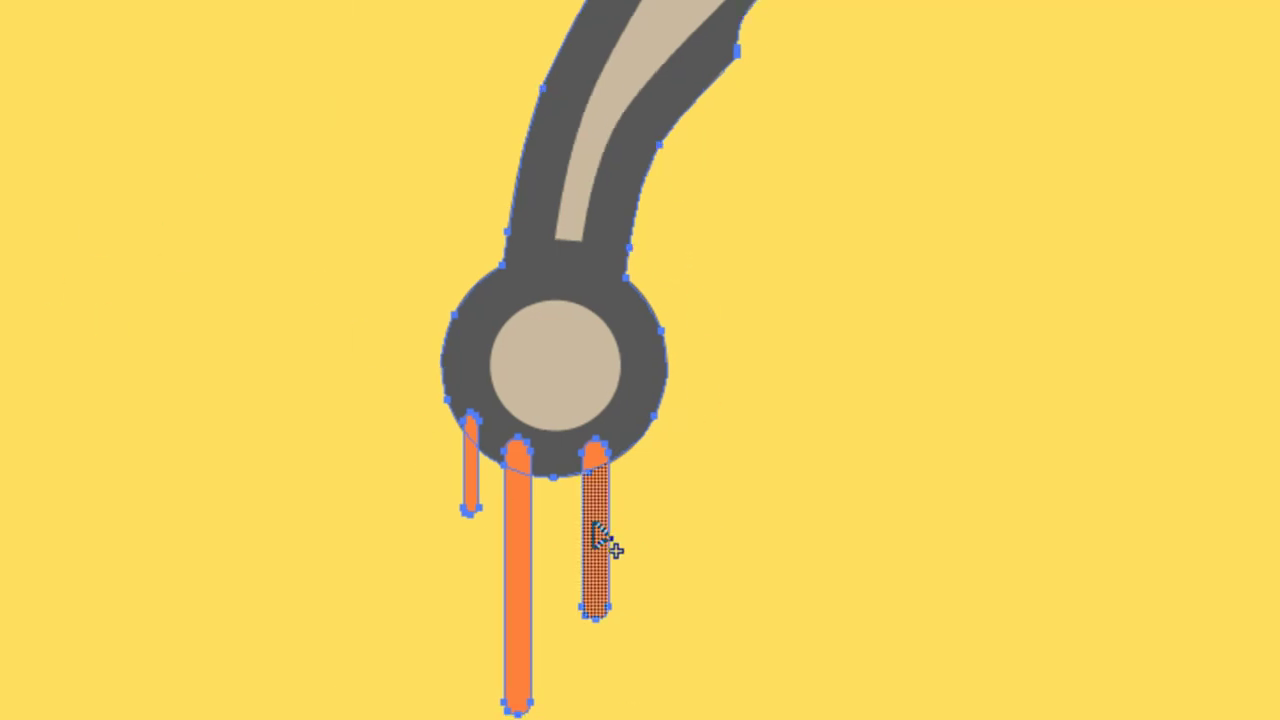
pyautogui.moveTo(588, 483); pyautogui.dragTo(606, 435)
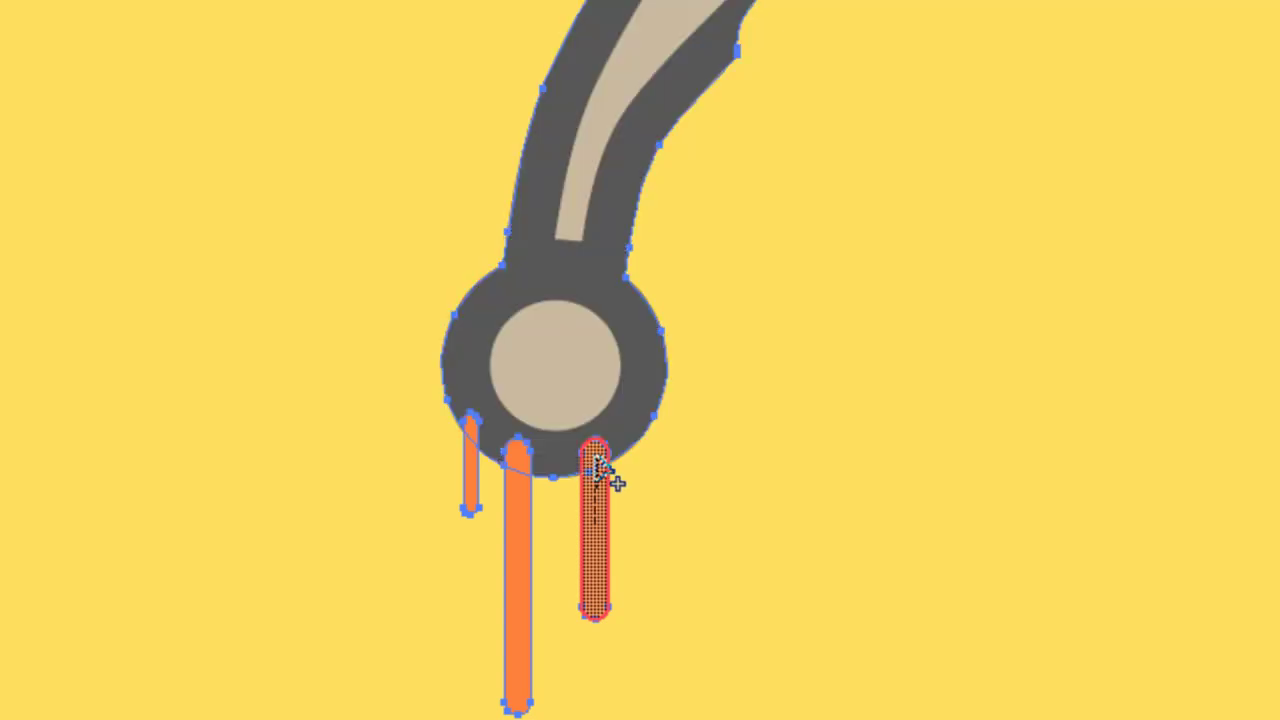
pyautogui.moveTo(516, 522)
pyautogui.mouseDown()
pyautogui.moveTo(520, 445)
pyautogui.moveTo(471, 408)
pyautogui.mouseUp()
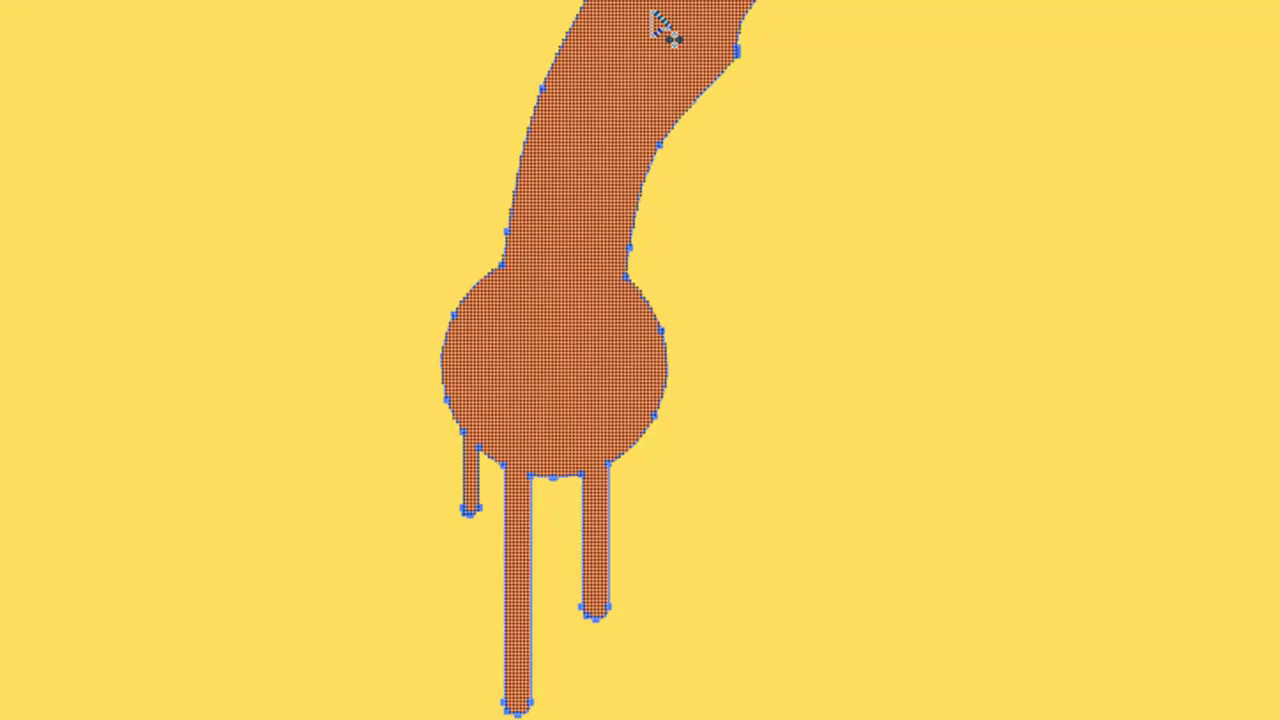
pyautogui.press('v')
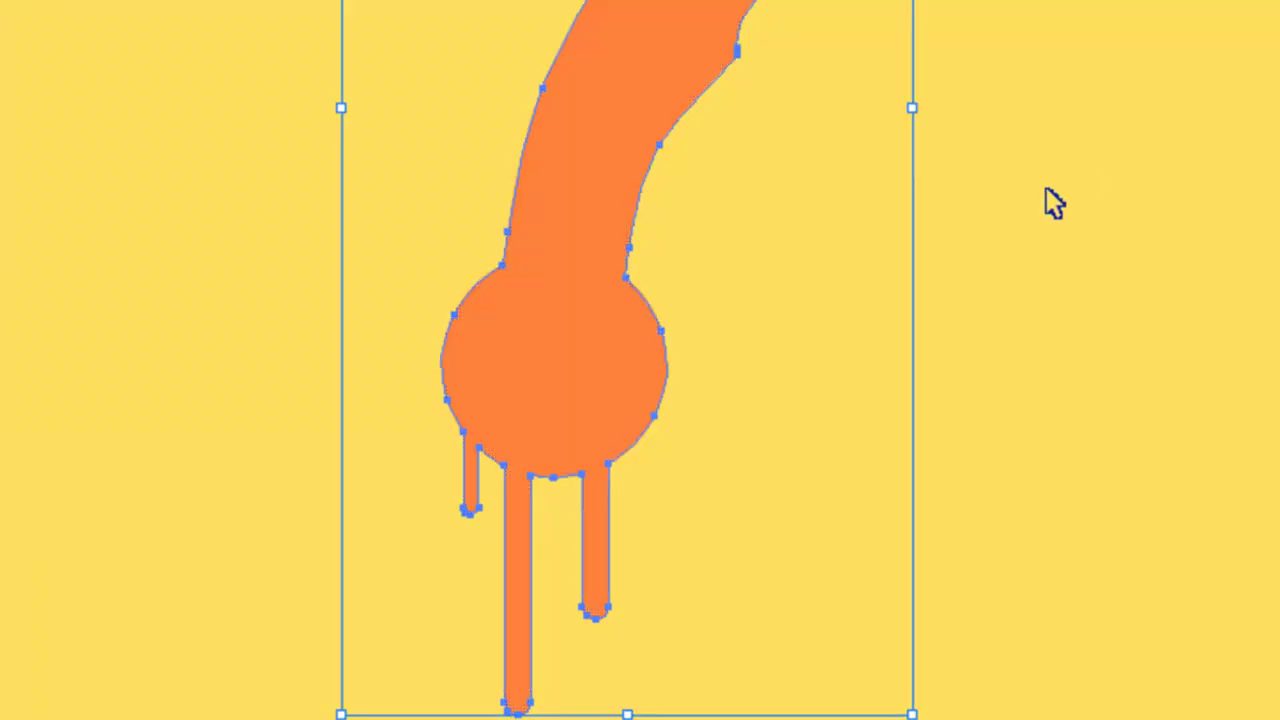
pyautogui.hotkey('ctrl', 'shift', '[')
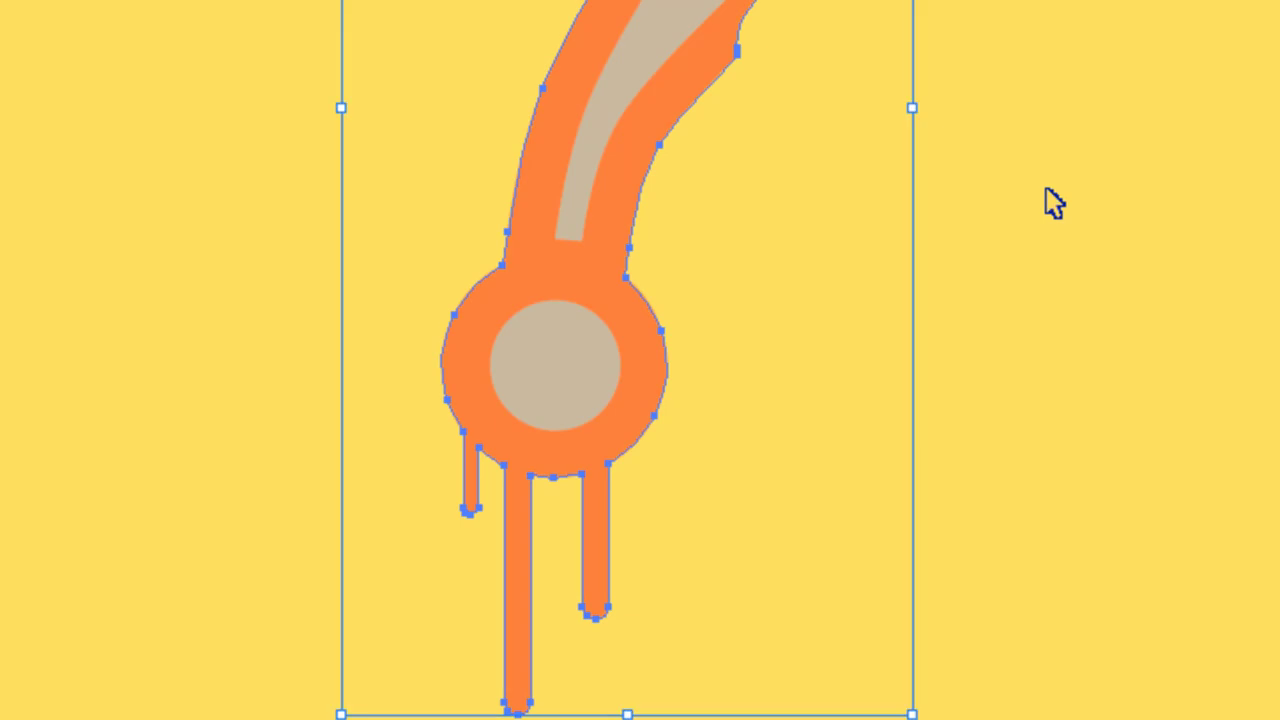
# - Bring the whole question mark into view and select the tan dot at the base
pyautogui.click(1096, 303)
pyautogui.moveTo(1014, 363); pyautogui.dragTo(849, 500)
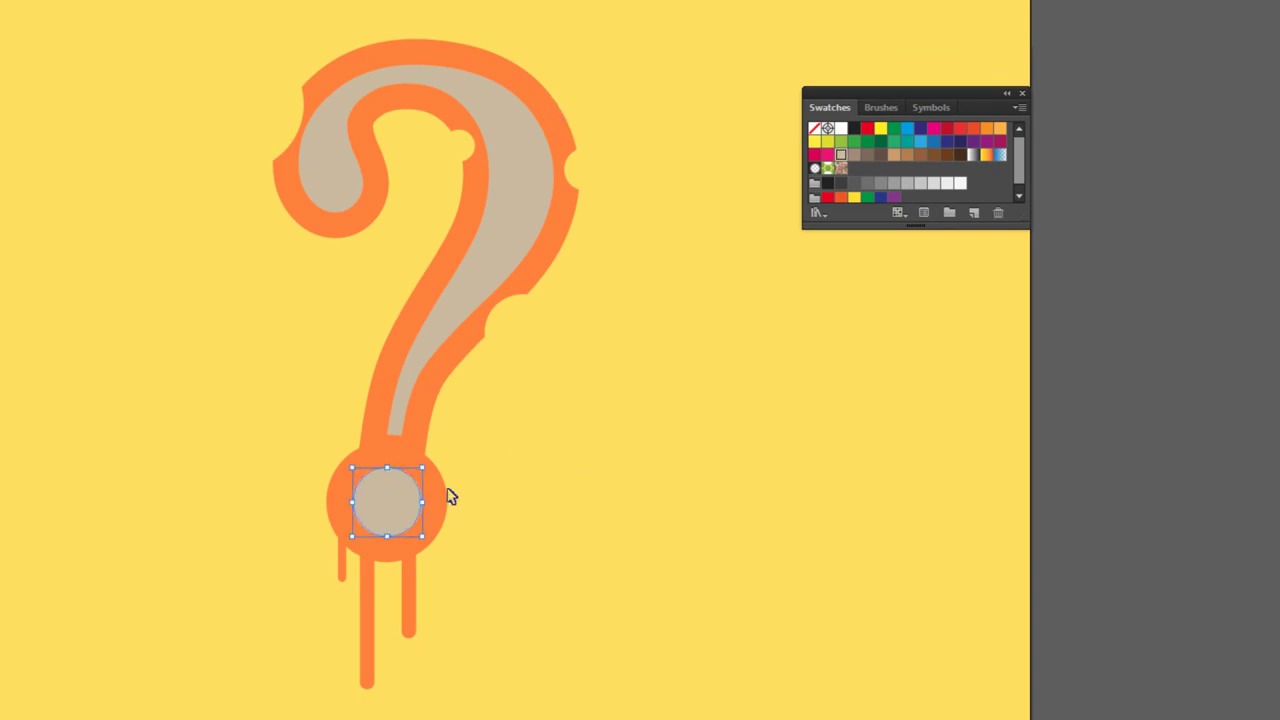
pyautogui.click(437, 366)
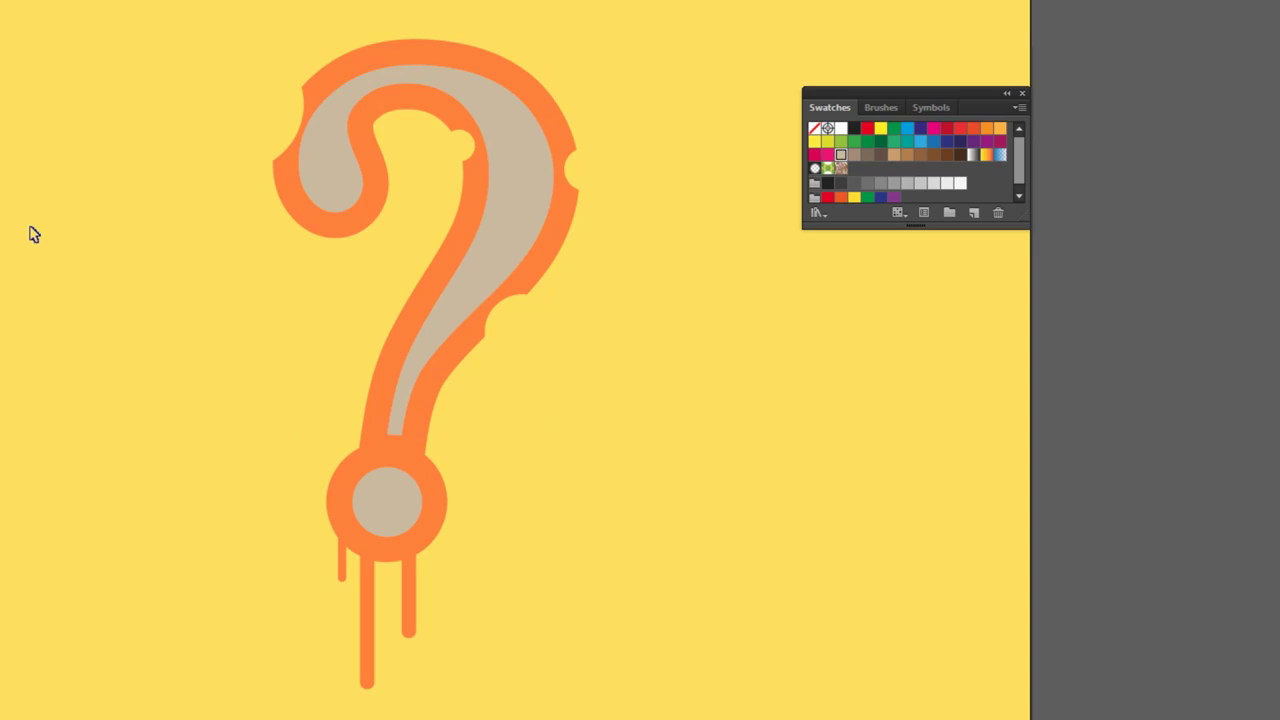
pyautogui.moveTo(440, 531)
pyautogui.mouseDown()
pyautogui.moveTo(440, 494)
pyautogui.moveTo(439, 507)
pyautogui.mouseUp()
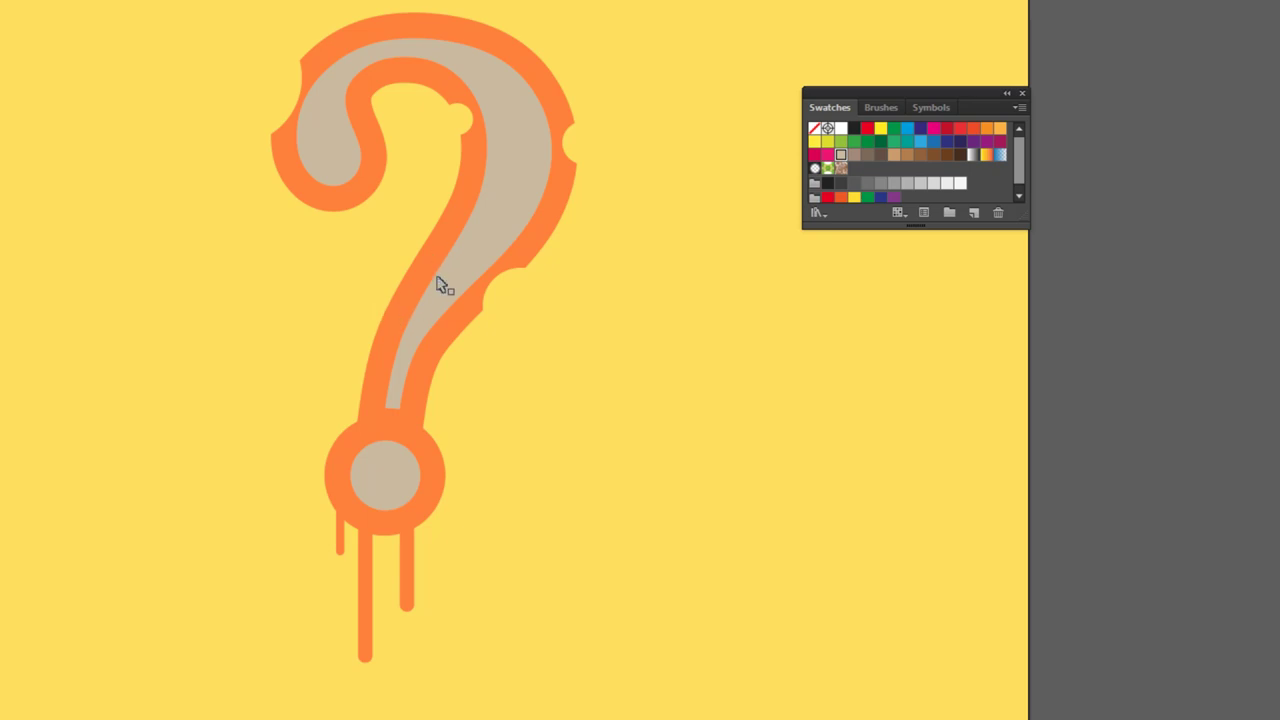
# - Return to the grey outline with circles and marquee-select all question mark shapes
pyautogui.press('Delete')
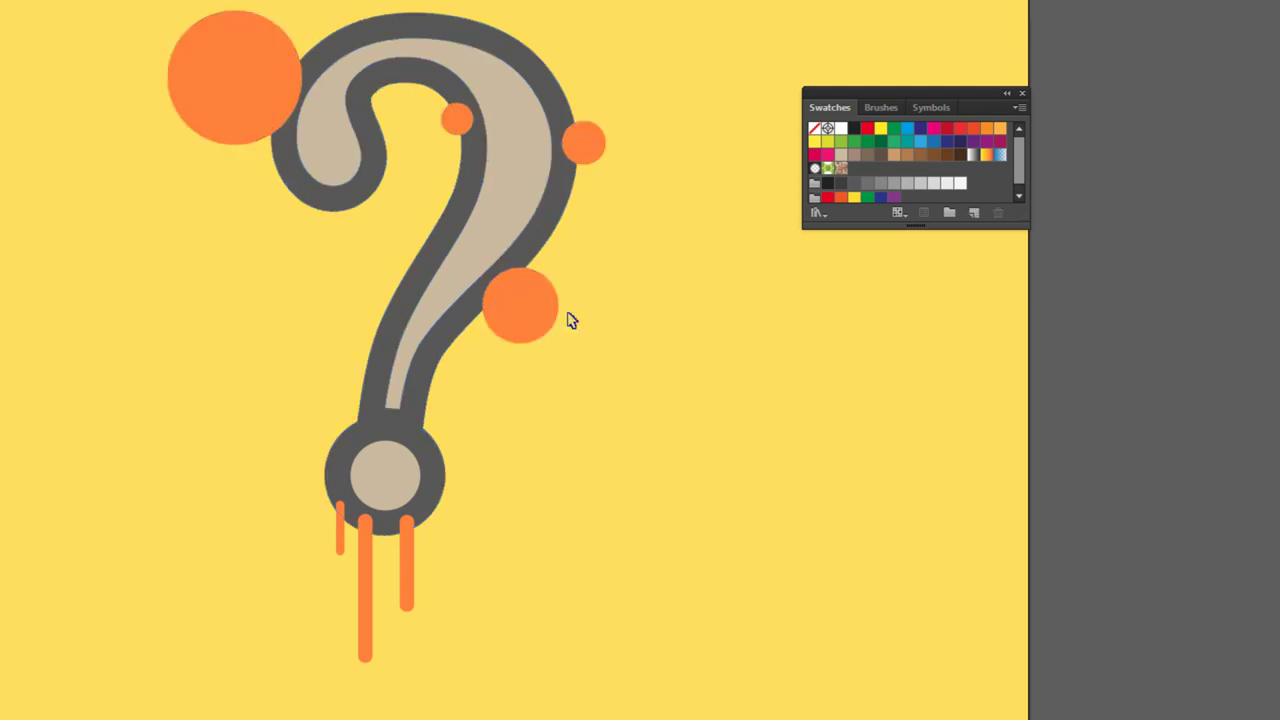
pyautogui.click(540, 370)
pyautogui.moveTo(128, 6); pyautogui.dragTo(582, 444)
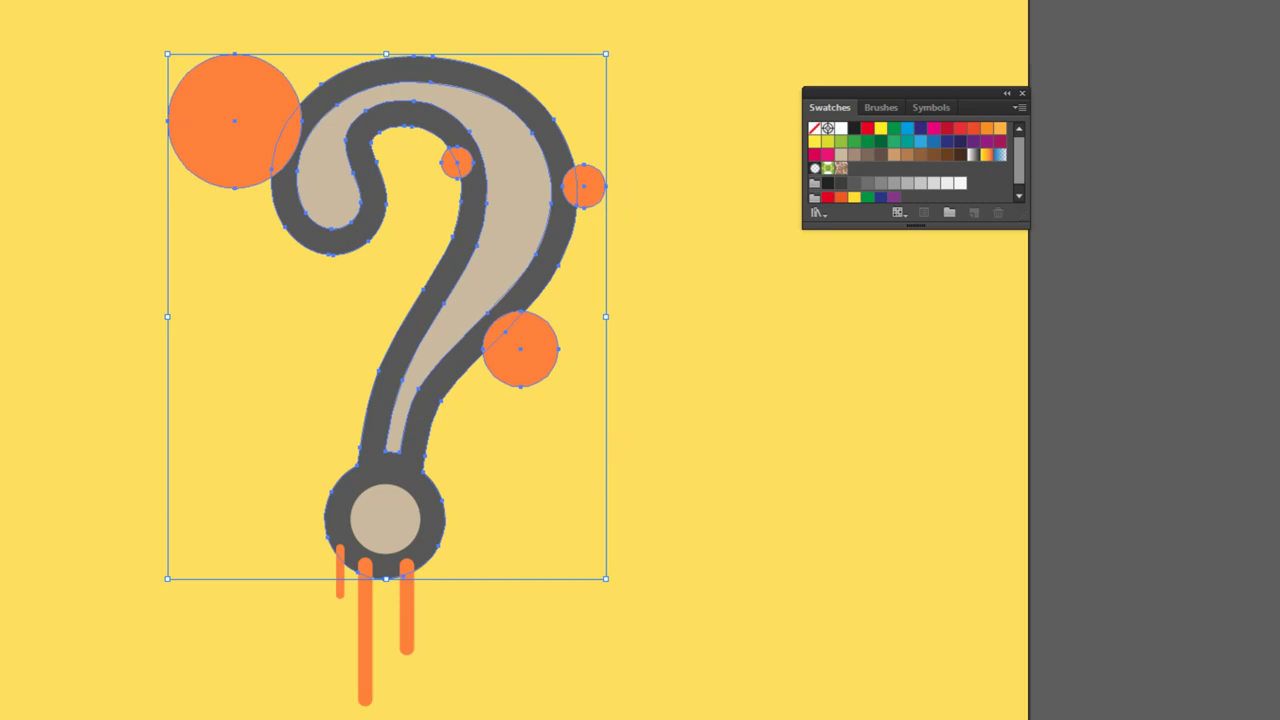
pyautogui.press('a')
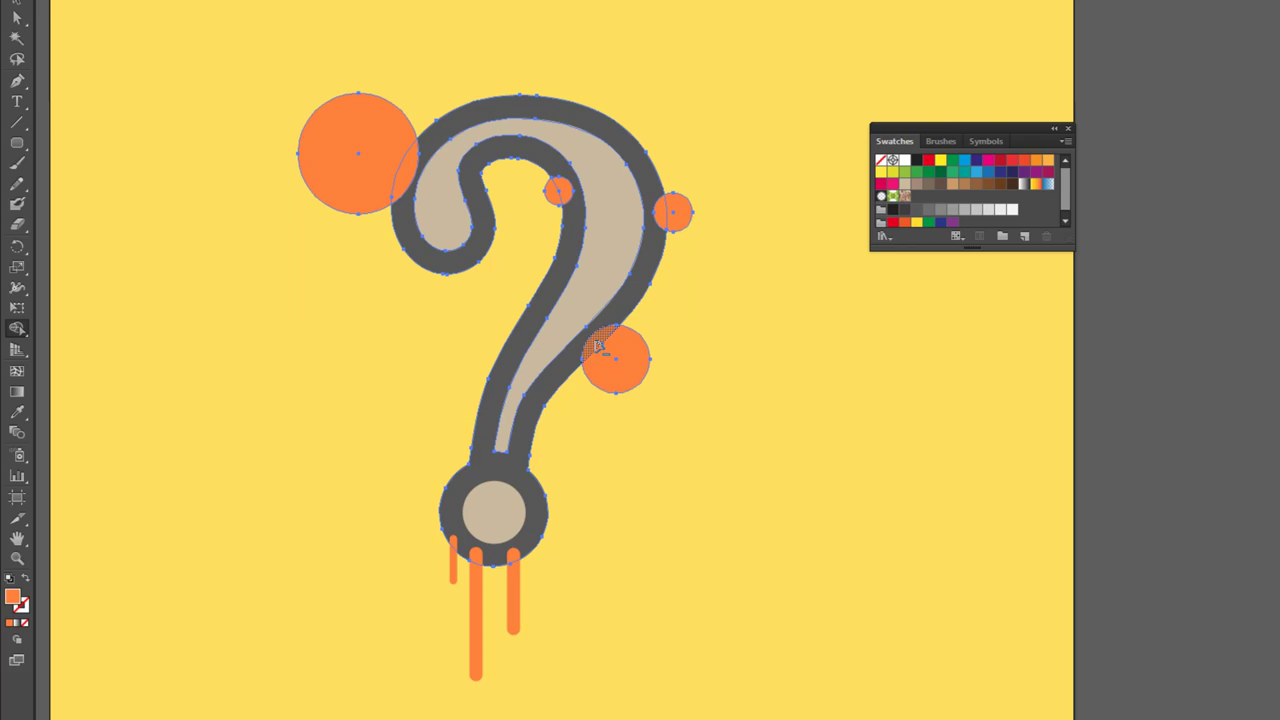
# - Remove the lower-right, small right, inner and upper-left circles, leaving notches in the outline
pyautogui.keyDown('alt'); pyautogui.click(622, 357); pyautogui.keyUp('alt')
pyautogui.keyDown('alt'); pyautogui.click(677, 212); pyautogui.keyUp('alt')
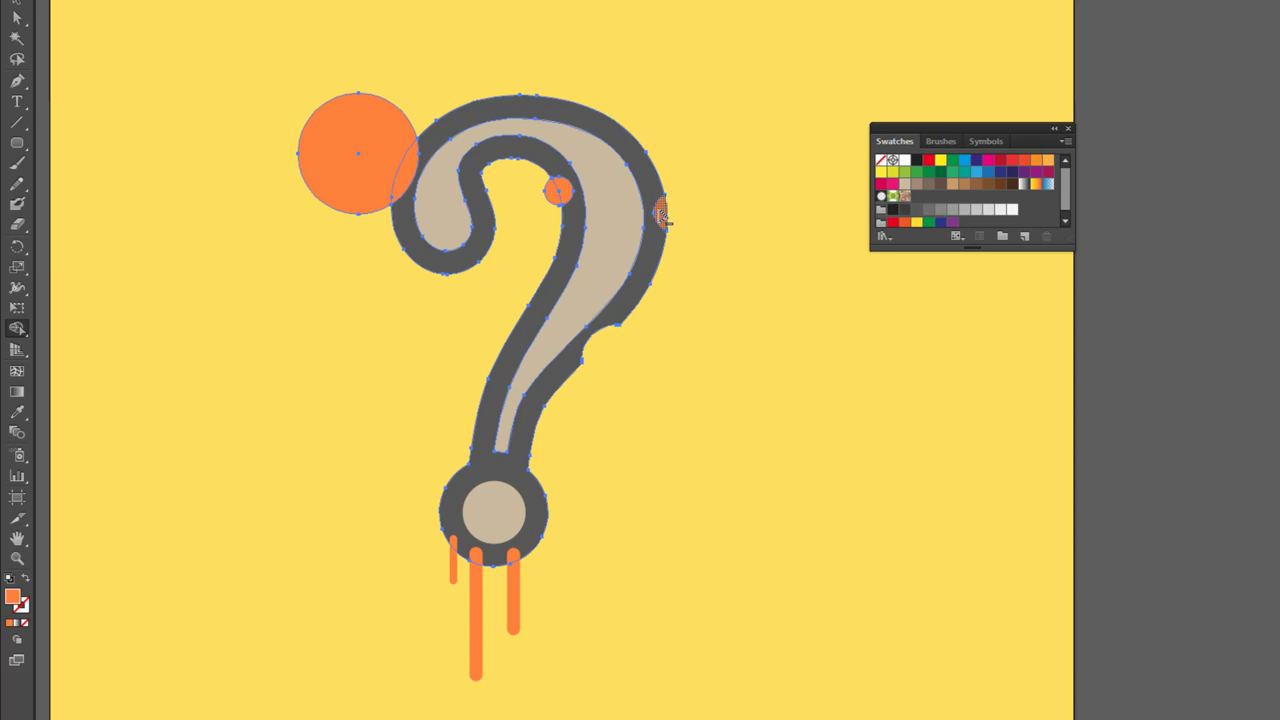
pyautogui.keyDown('alt'); pyautogui.click(563, 190); pyautogui.keyUp('alt')
pyautogui.keyDown('alt'); pyautogui.click(358, 155); pyautogui.keyUp('alt')
pyautogui.keyDown('alt'); pyautogui.click(398, 175); pyautogui.keyUp('alt')
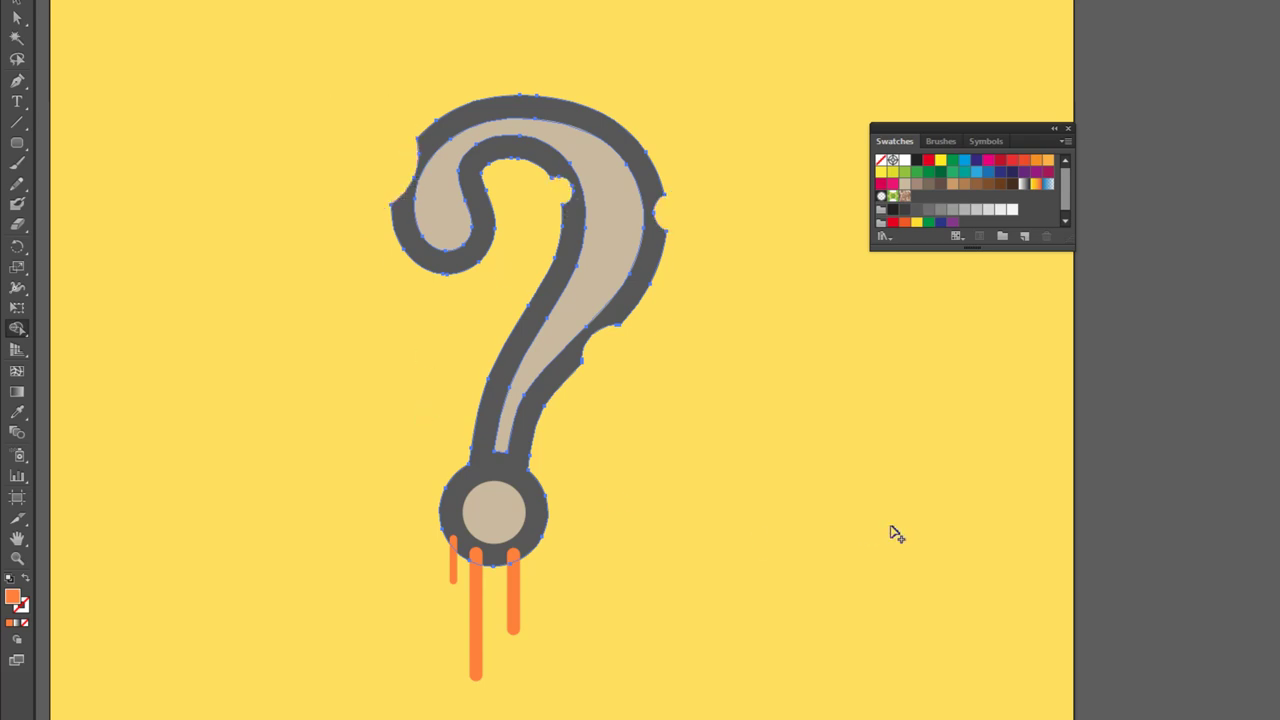
# - Remove the tan fills from the interior and upper curl, then select the question mark and drips
pyautogui.moveTo(649, 543); pyautogui.dragTo(621, 368)
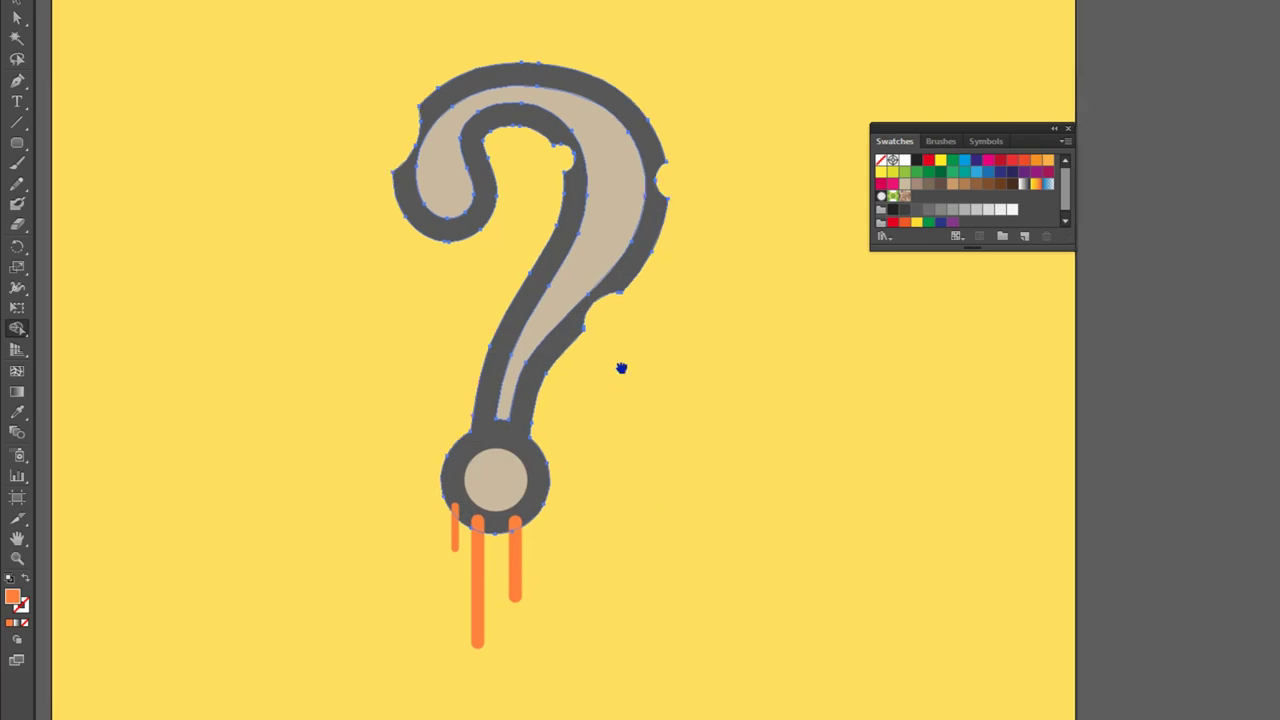
pyautogui.keyDown('alt'); pyautogui.click(614, 220); pyautogui.keyUp('alt')
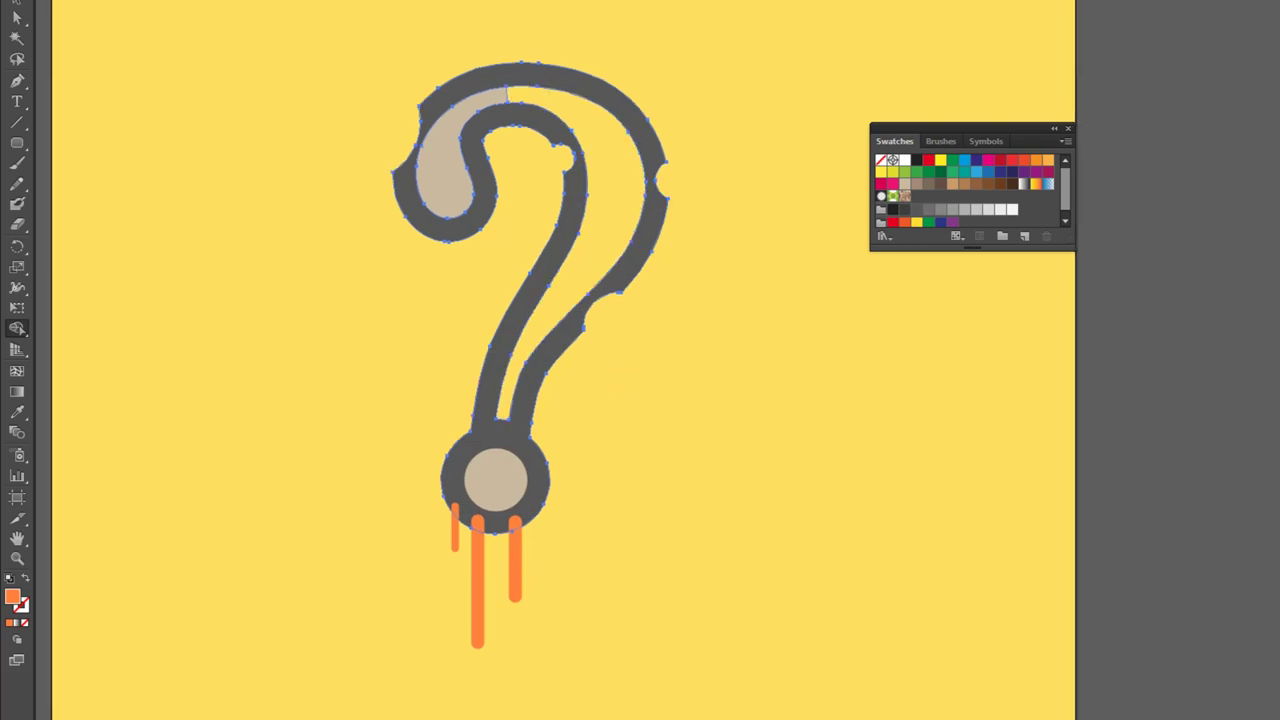
pyautogui.keyDown('alt'); pyautogui.click(437, 191); pyautogui.keyUp('alt')
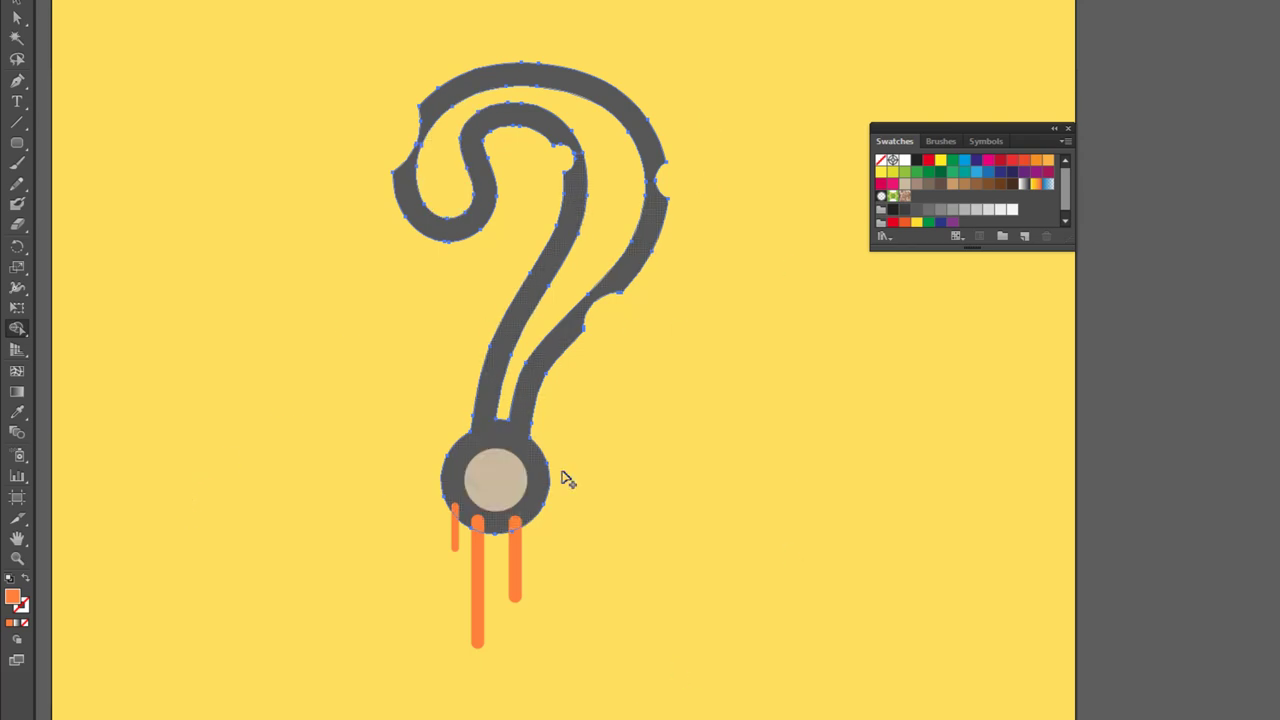
pyautogui.click(646, 540)
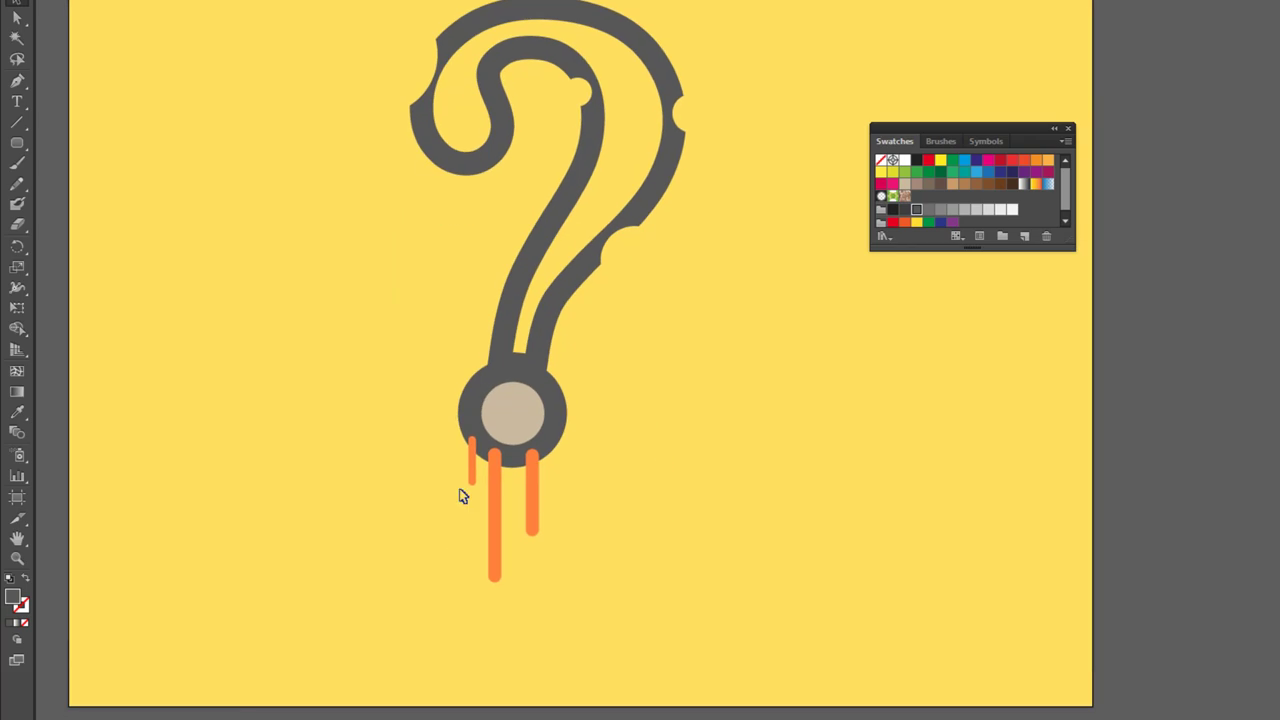
pyautogui.moveTo(443, 443); pyautogui.dragTo(560, 510)
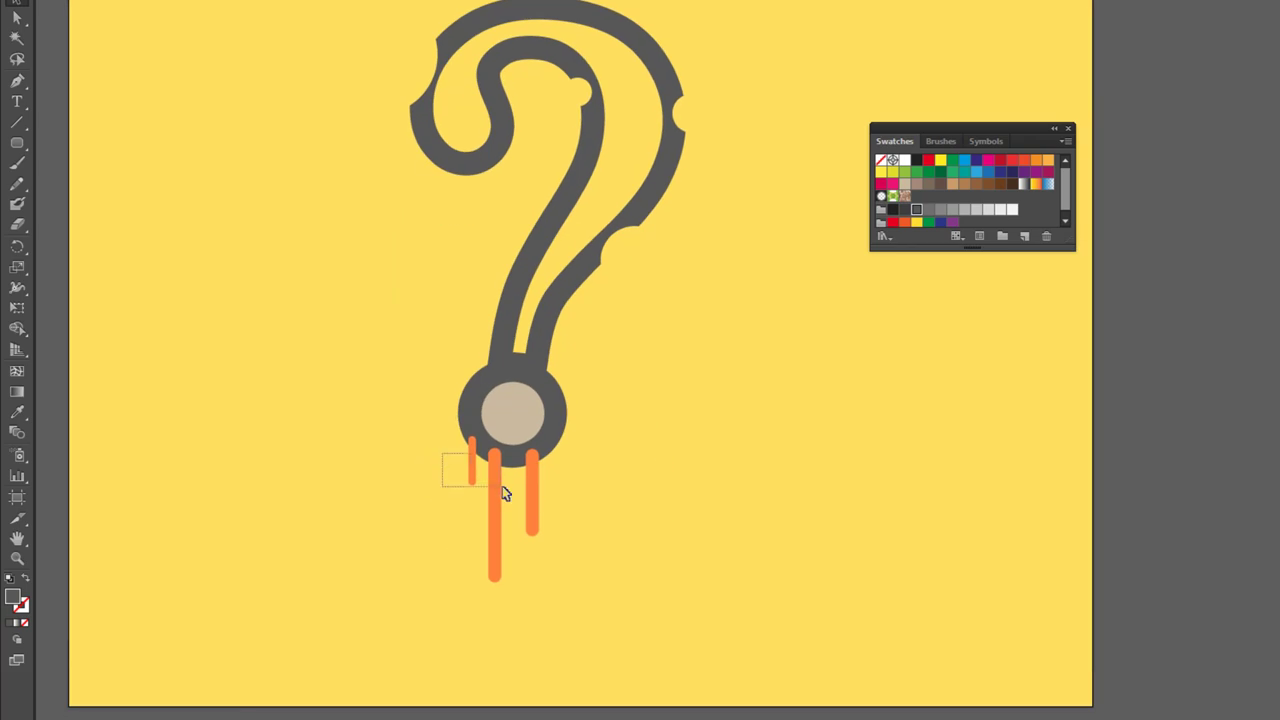
# - Merge the left drip's top piece into the ring and delete the three orange drips
pyautogui.click(20, 327)
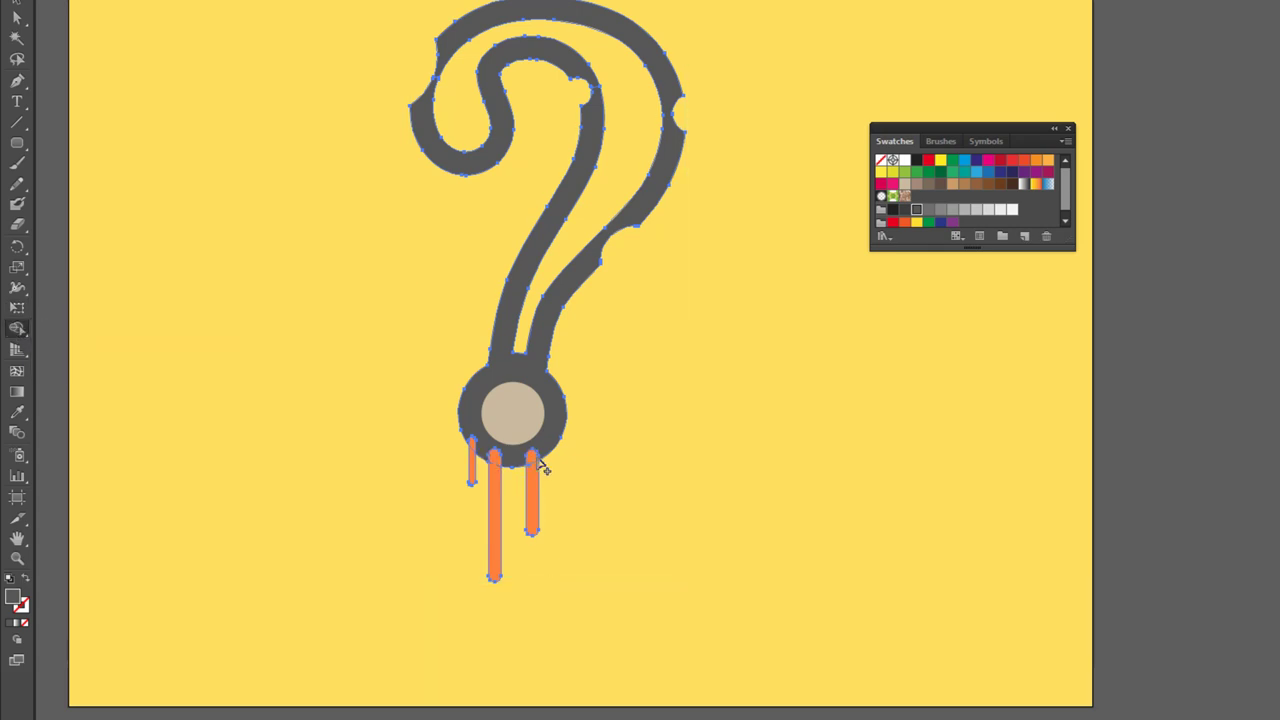
pyautogui.click(474, 448)
pyautogui.keyDown('alt'); pyautogui.click(532, 495); pyautogui.keyUp('alt')
pyautogui.keyDown('alt'); pyautogui.click(494, 490); pyautogui.keyUp('alt')
pyautogui.keyDown('alt'); pyautogui.click(473, 460); pyautogui.keyUp('alt')
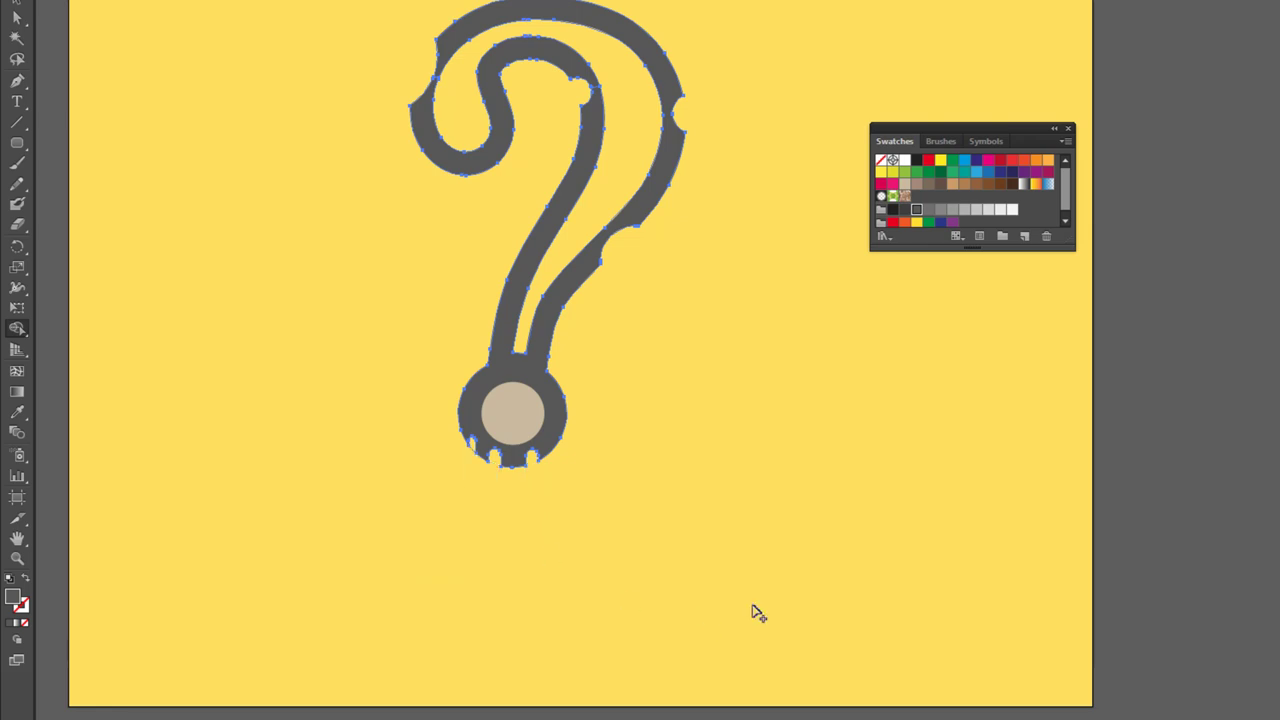
pyautogui.moveTo(587, 189)
pyautogui.mouseDown()
pyautogui.moveTo(556, 268)
pyautogui.moveTo(566, 336)
pyautogui.mouseUp()
pyautogui.click(752, 489)
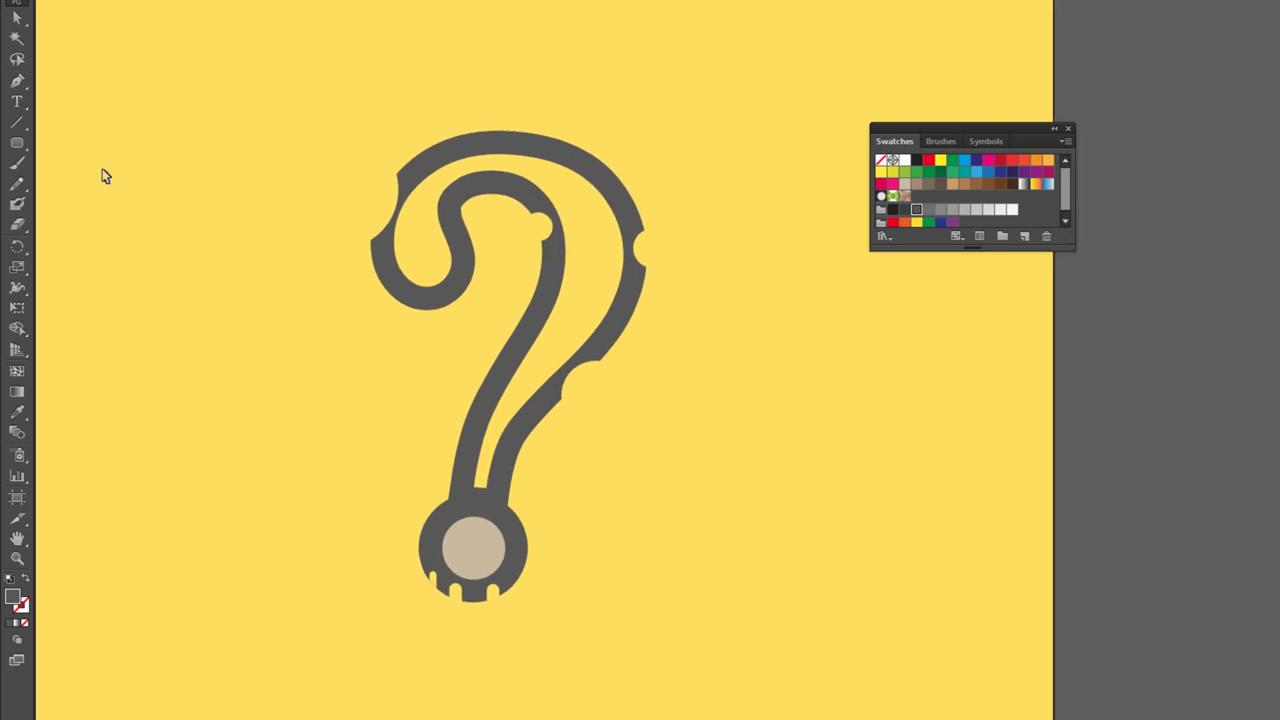
# - Draw four circles: above the top arc, at the right bend, and on both sides of the base ring
pyautogui.moveTo(17, 143); pyautogui.dragTo(100, 162)
pyautogui.moveTo(20, 148); pyautogui.dragTo(91, 183)
pyautogui.moveTo(460, 122); pyautogui.dragTo(540, 204)
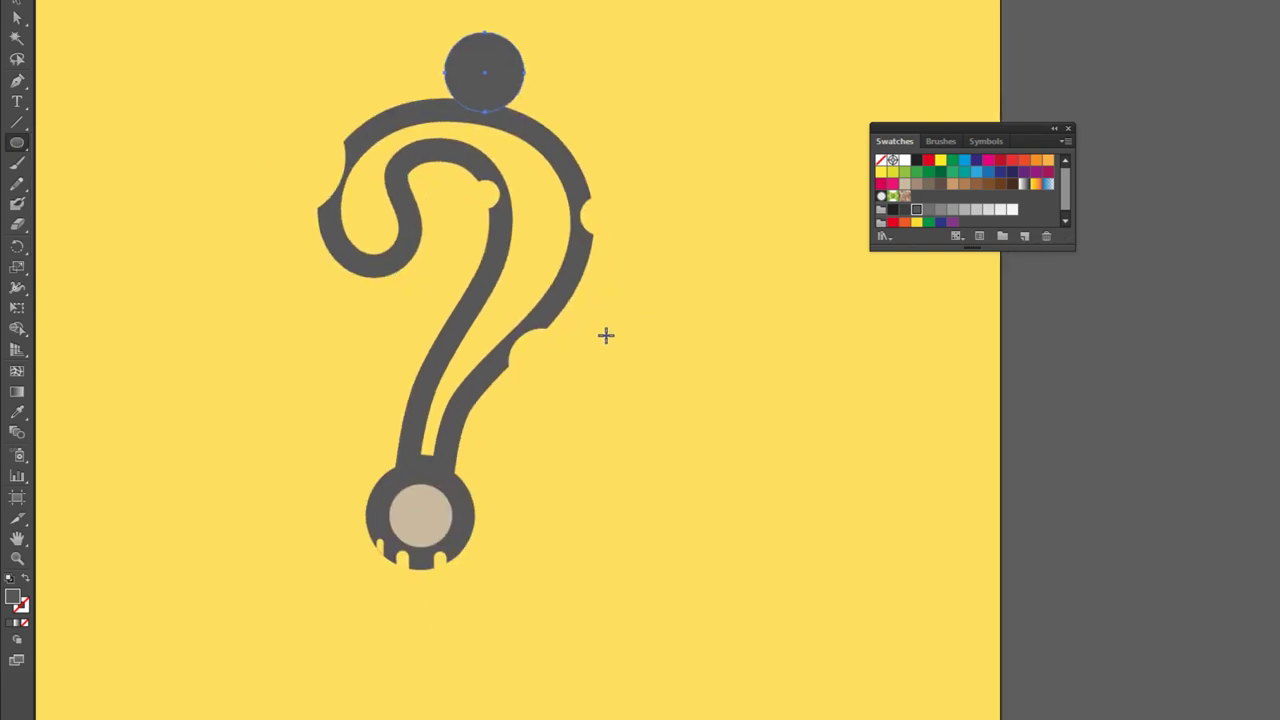
pyautogui.moveTo(544, 279); pyautogui.dragTo(601, 336)
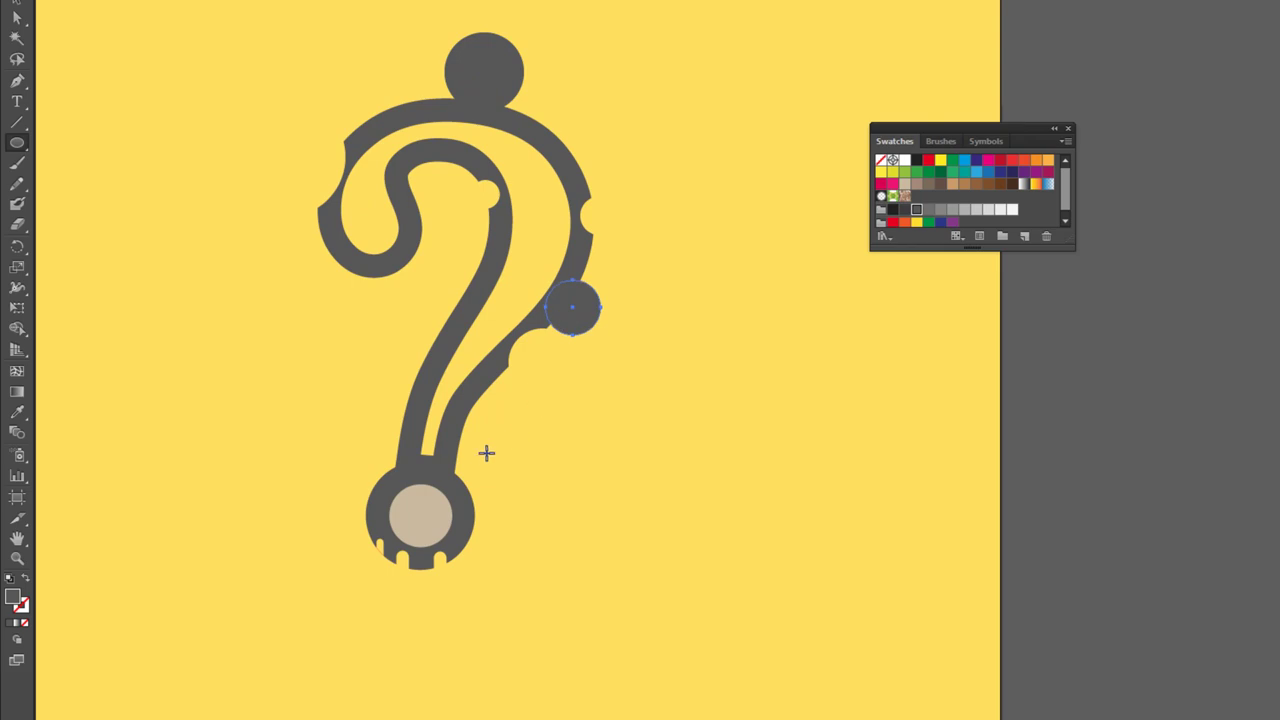
pyautogui.moveTo(491, 526); pyautogui.dragTo(470, 505)
pyautogui.moveTo(332, 459); pyautogui.dragTo(372, 512)
# - Select the question mark together with the four new circles
pyautogui.click(16, 6)
pyautogui.click(316, 92)
pyautogui.moveTo(263, 23); pyautogui.dragTo(643, 512)
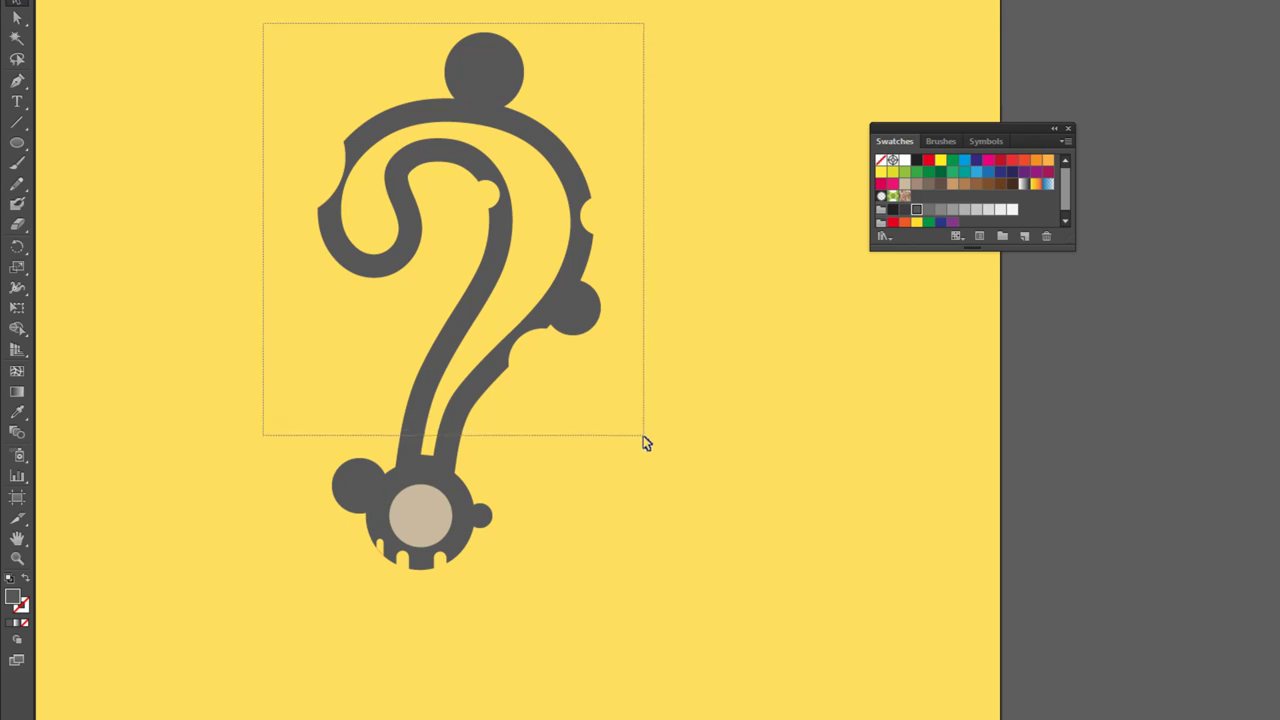
pyautogui.moveTo(620, 463); pyautogui.dragTo(627, 516)
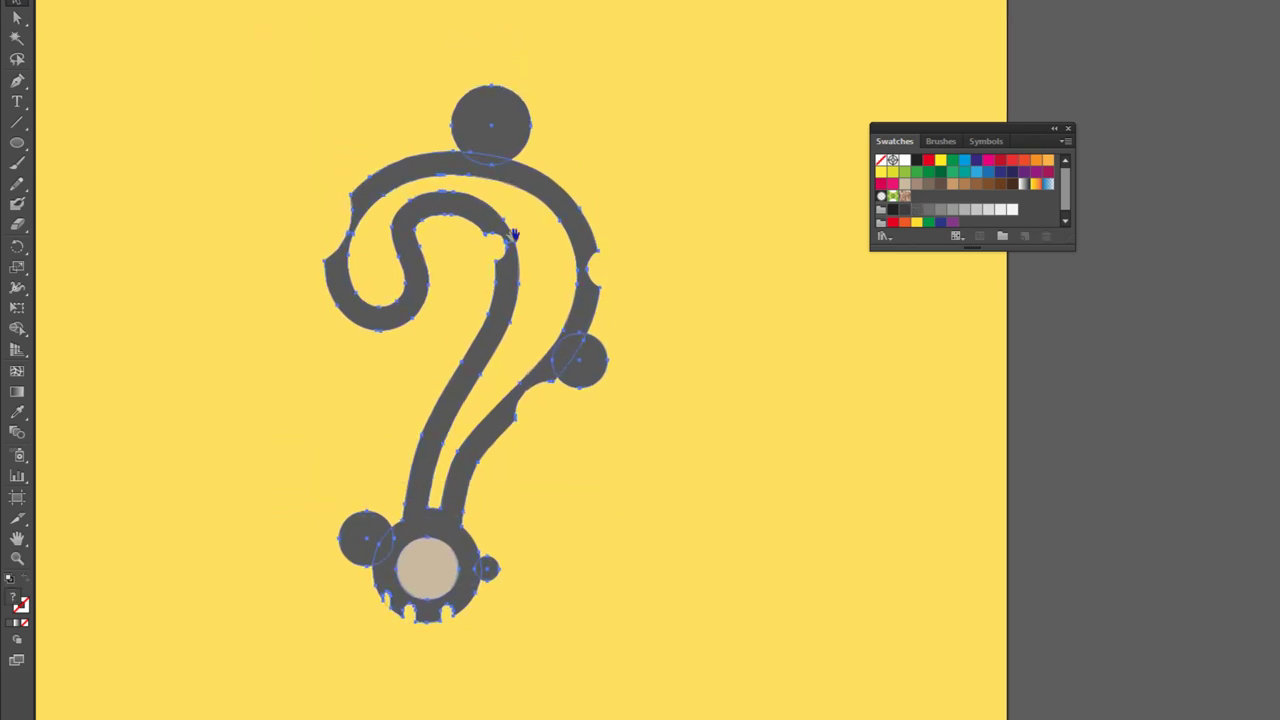
# - Use Shape Builder to fuse the four circles and the stem and ring regions into the grey outline
pyautogui.click(17, 328)
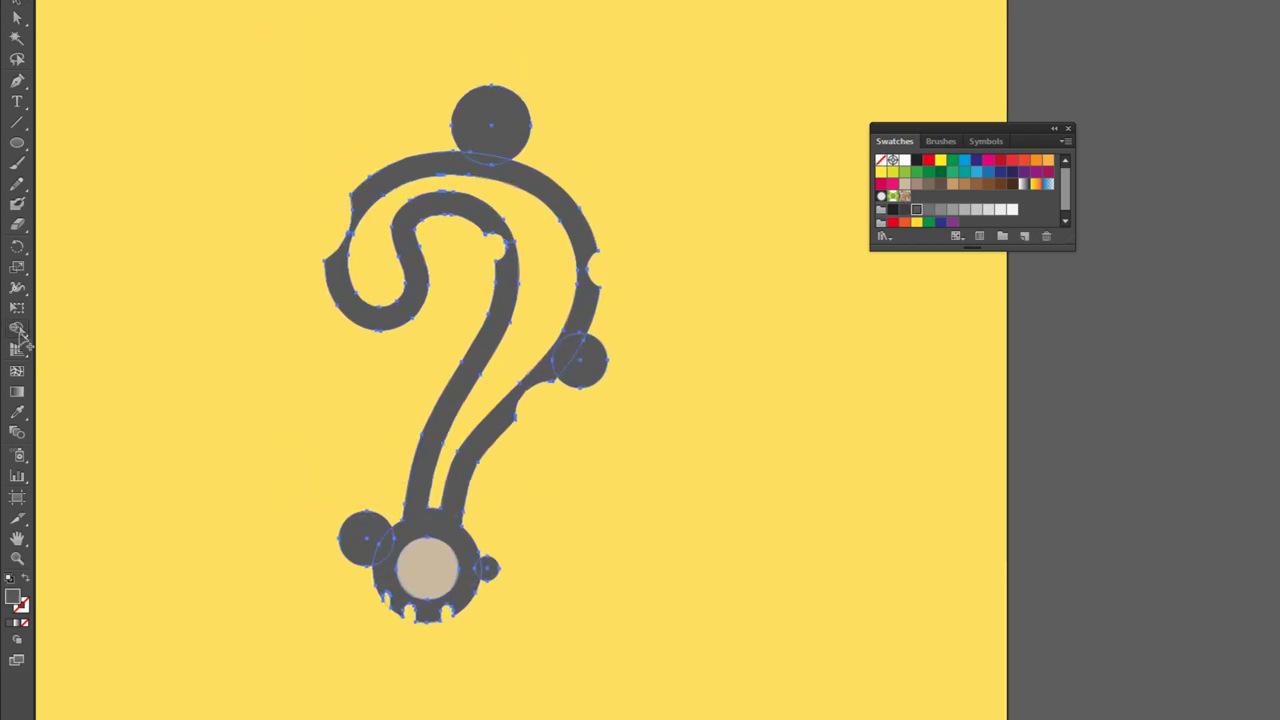
pyautogui.moveTo(493, 128); pyautogui.dragTo(489, 172)
pyautogui.moveTo(588, 368)
pyautogui.mouseDown()
pyautogui.moveTo(558, 370)
pyautogui.moveTo(528, 457)
pyautogui.mouseUp()
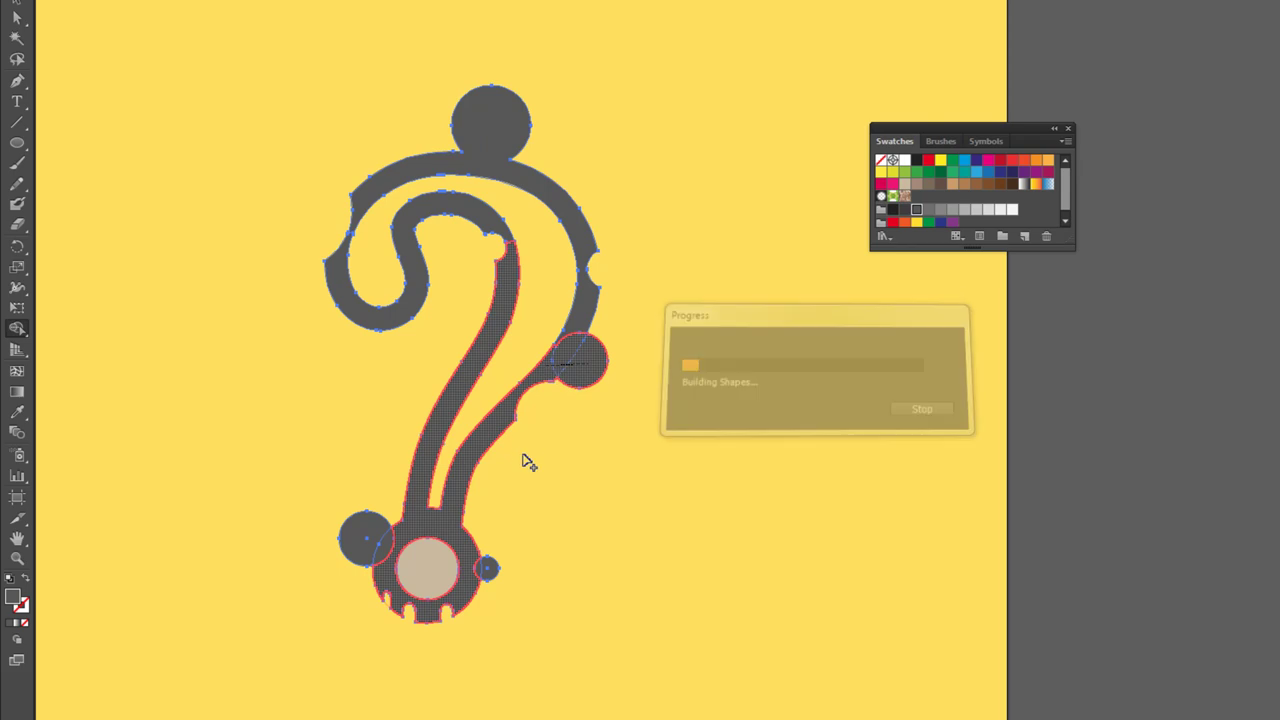
pyautogui.moveTo(361, 545); pyautogui.dragTo(405, 545)
pyautogui.moveTo(493, 577); pyautogui.dragTo(468, 575)
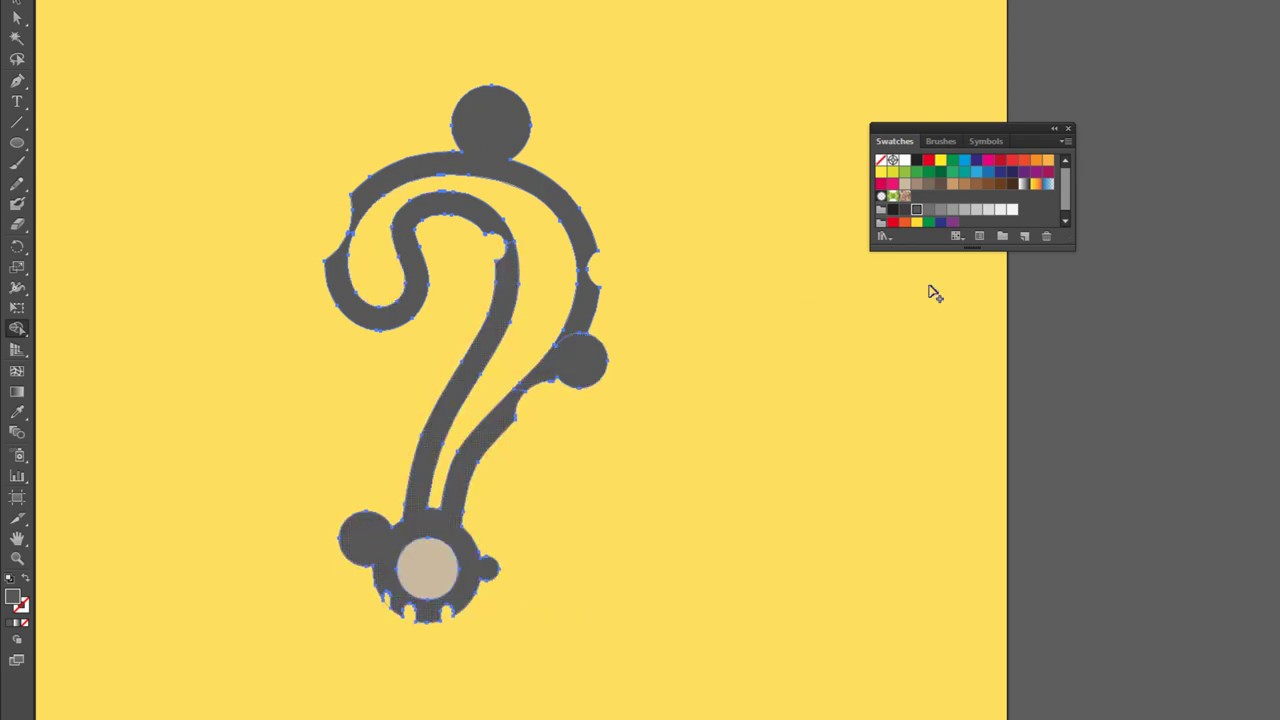
pyautogui.moveTo(531, 350); pyautogui.dragTo(545, 340)
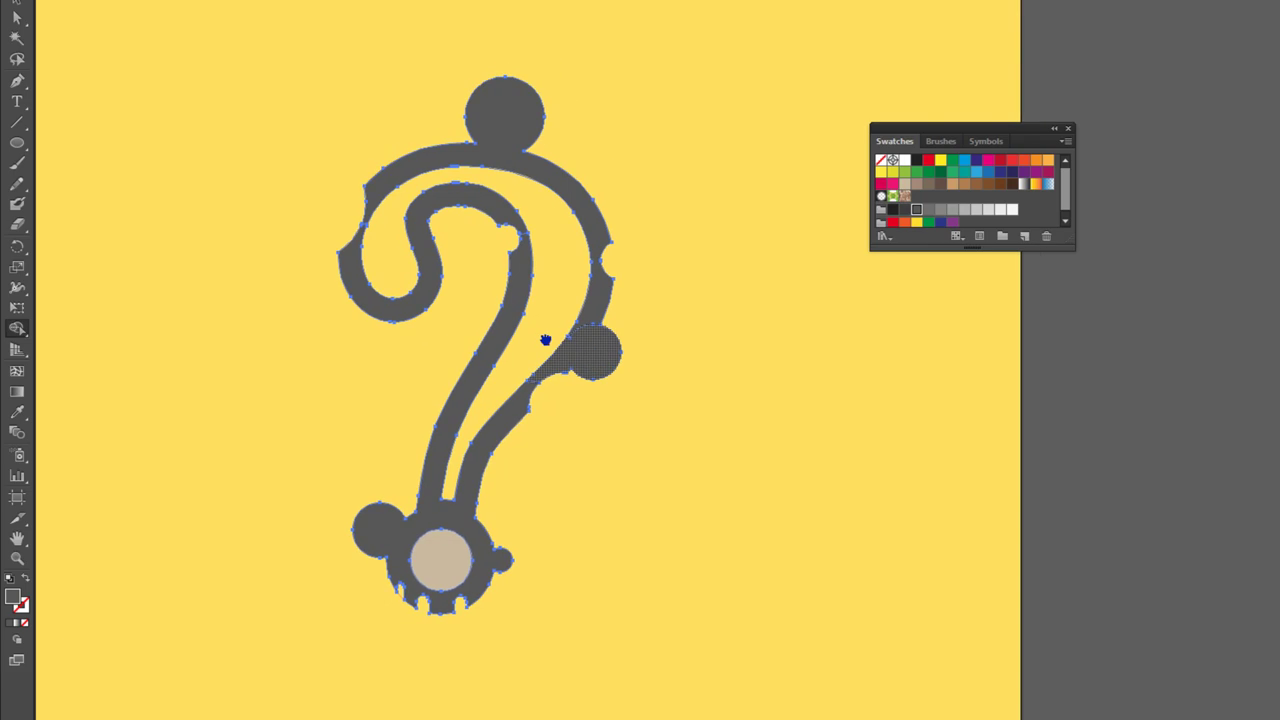
pyautogui.click(17, 4)
pyautogui.click(615, 403)
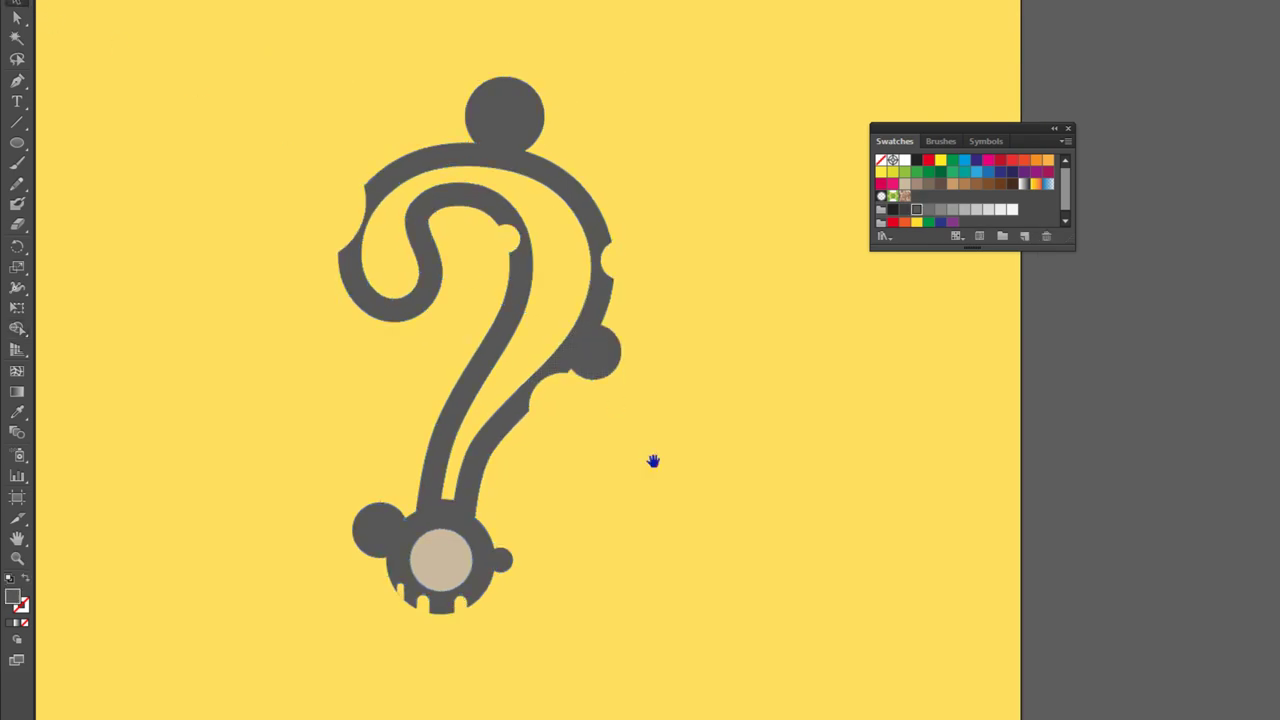
pyautogui.scroll(2, 607, 455)
# - Draw small circles on the top-right curve, top-left curve and beside the stem, then group everything
pyautogui.click(17, 142)
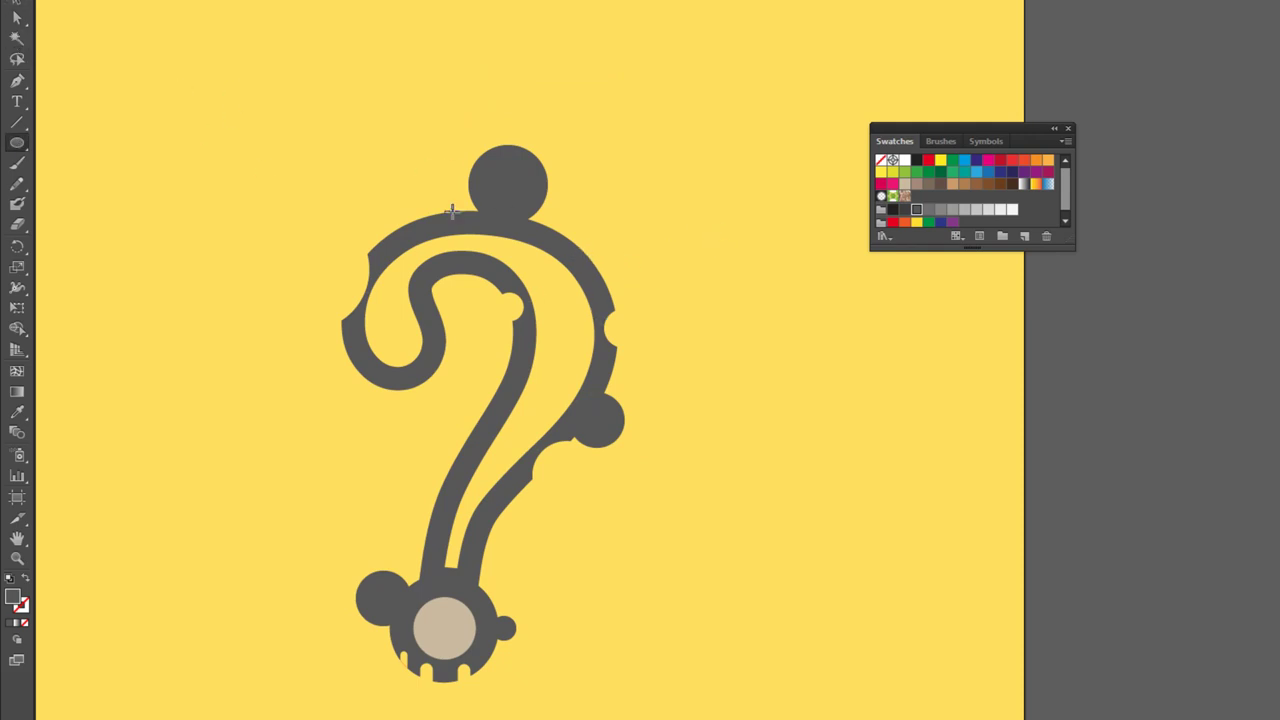
pyautogui.moveTo(590, 248); pyautogui.dragTo(608, 264)
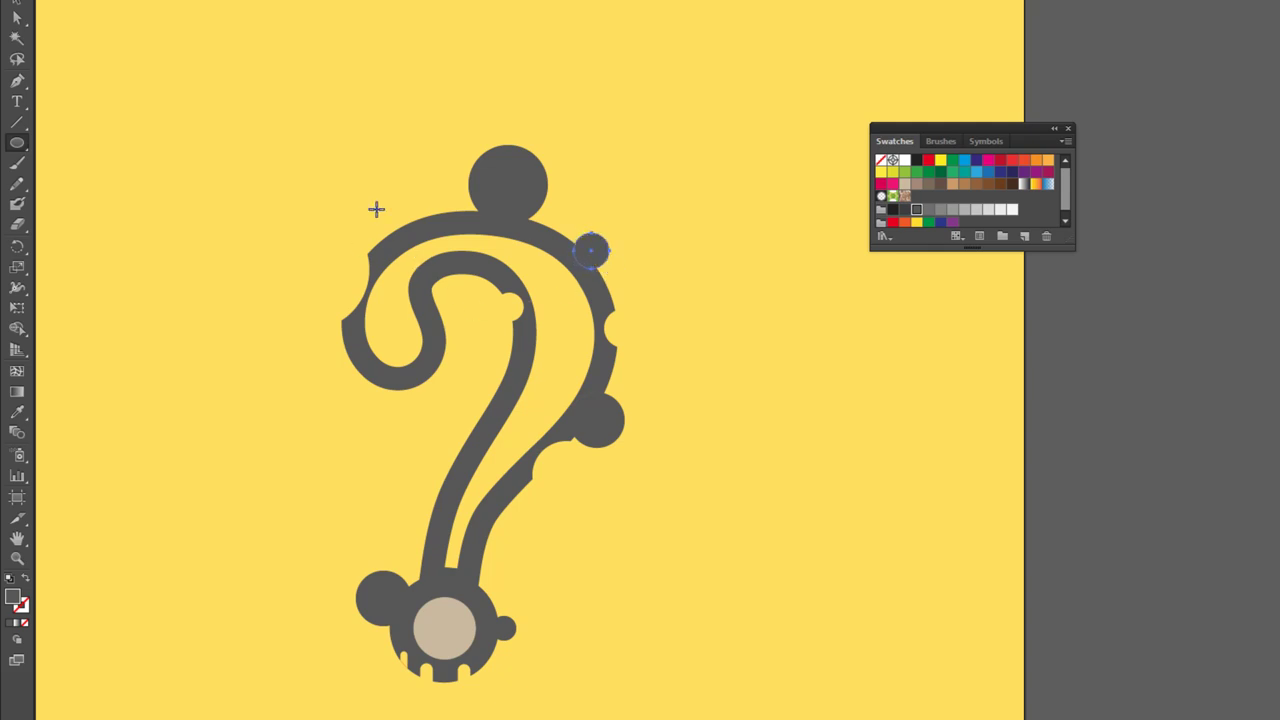
pyautogui.moveTo(387, 226); pyautogui.dragTo(402, 240)
pyautogui.moveTo(429, 471); pyautogui.dragTo(456, 497)
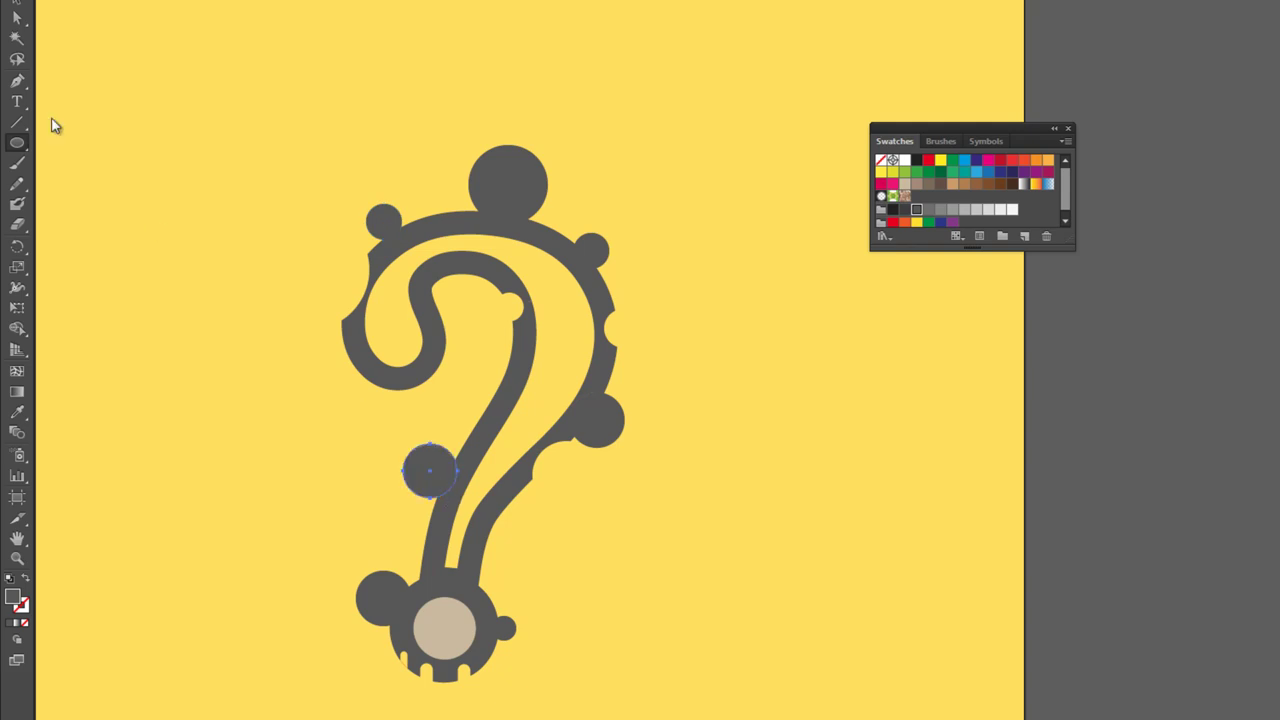
pyautogui.click(17, 14)
pyautogui.moveTo(229, 63); pyautogui.dragTo(714, 520)
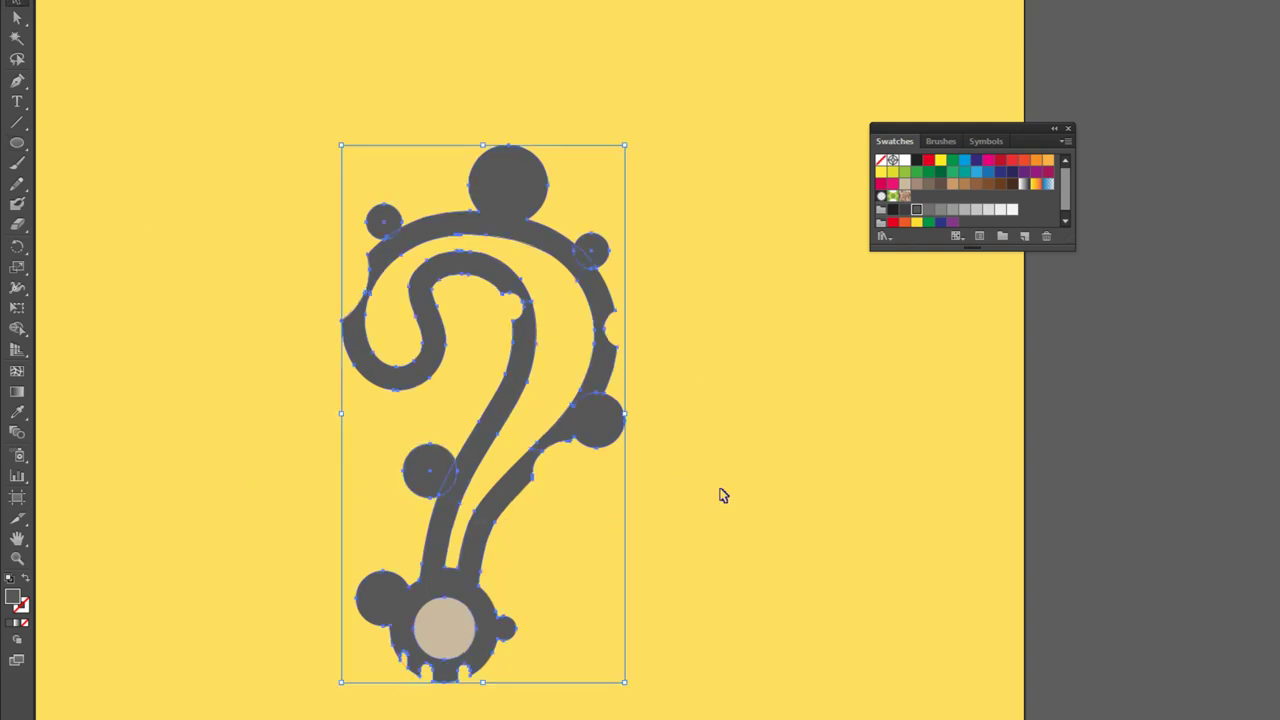
pyautogui.hotkey('ctrl', 'g')
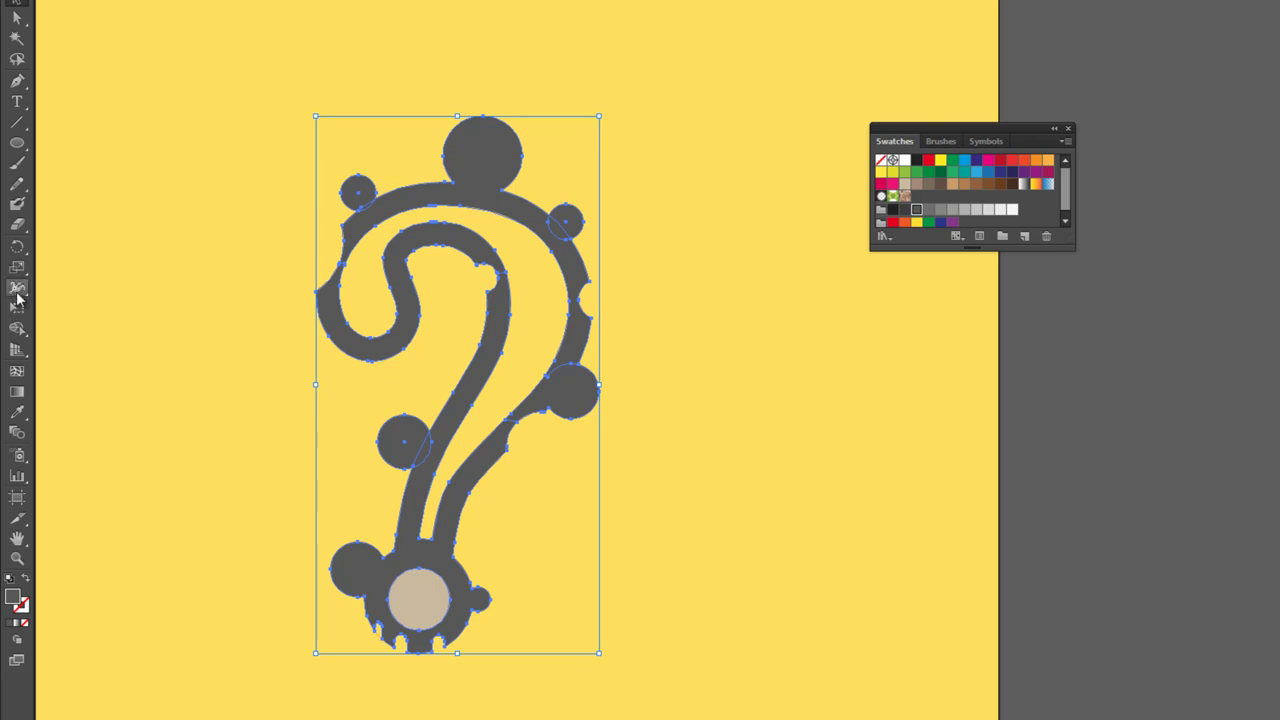
# - Fill the three new circles green with the Live Paint Bucket
pyautogui.click(17, 328)
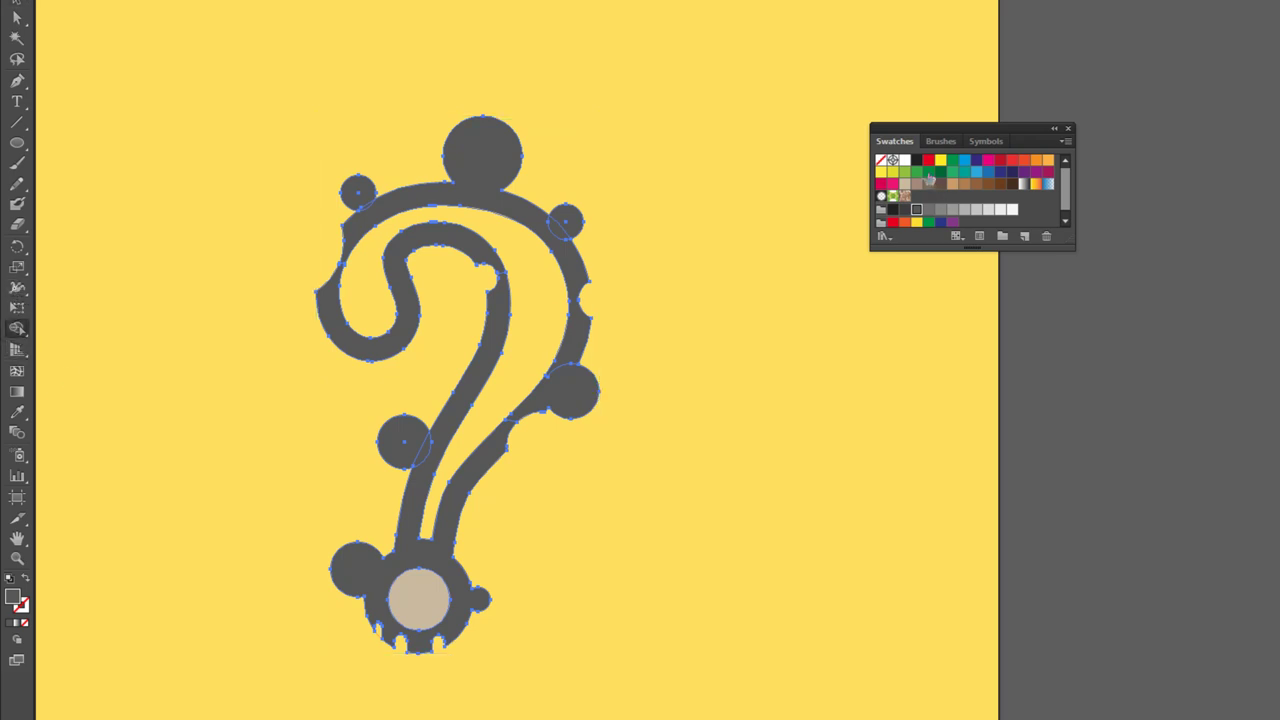
pyautogui.click(906, 173)
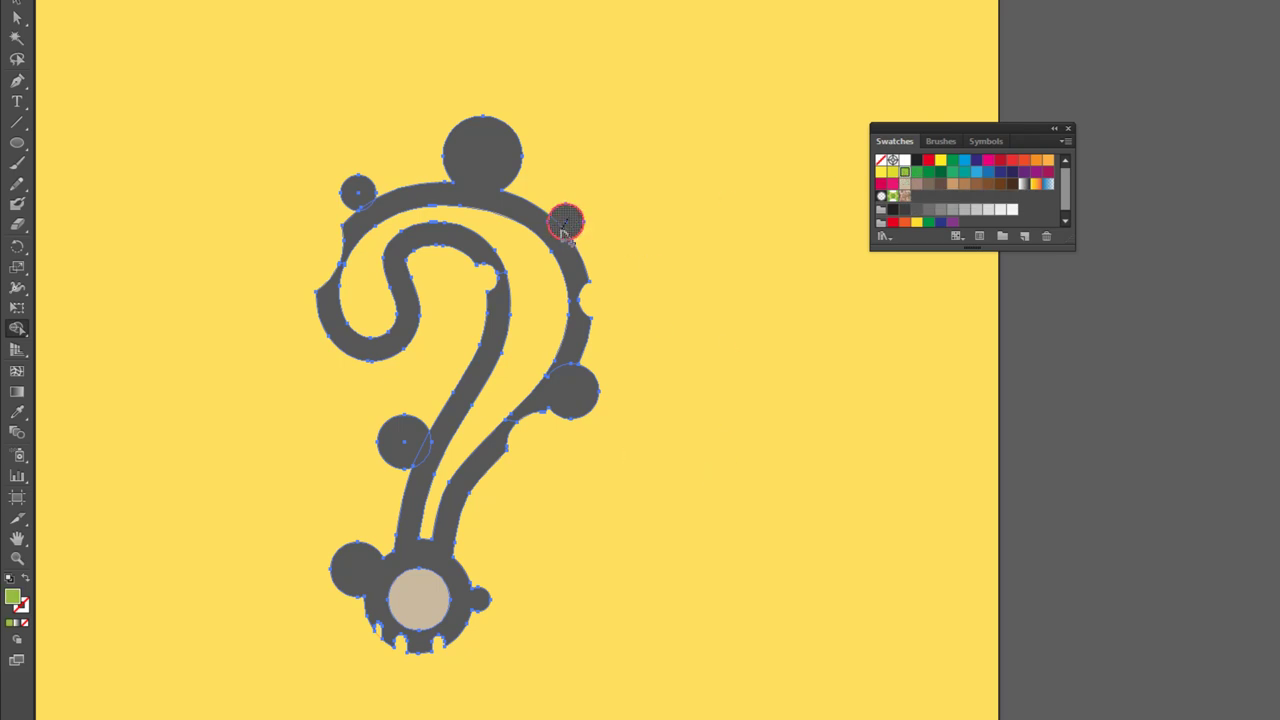
pyautogui.click(566, 222)
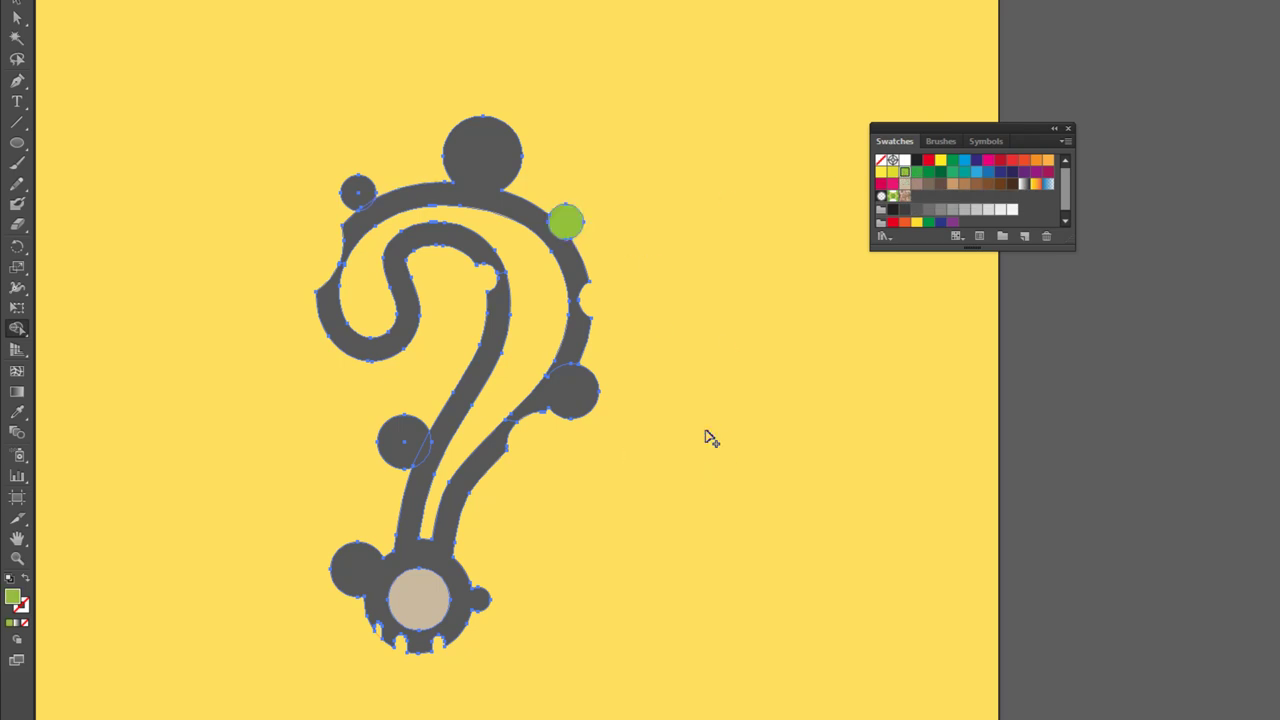
pyautogui.click(364, 203)
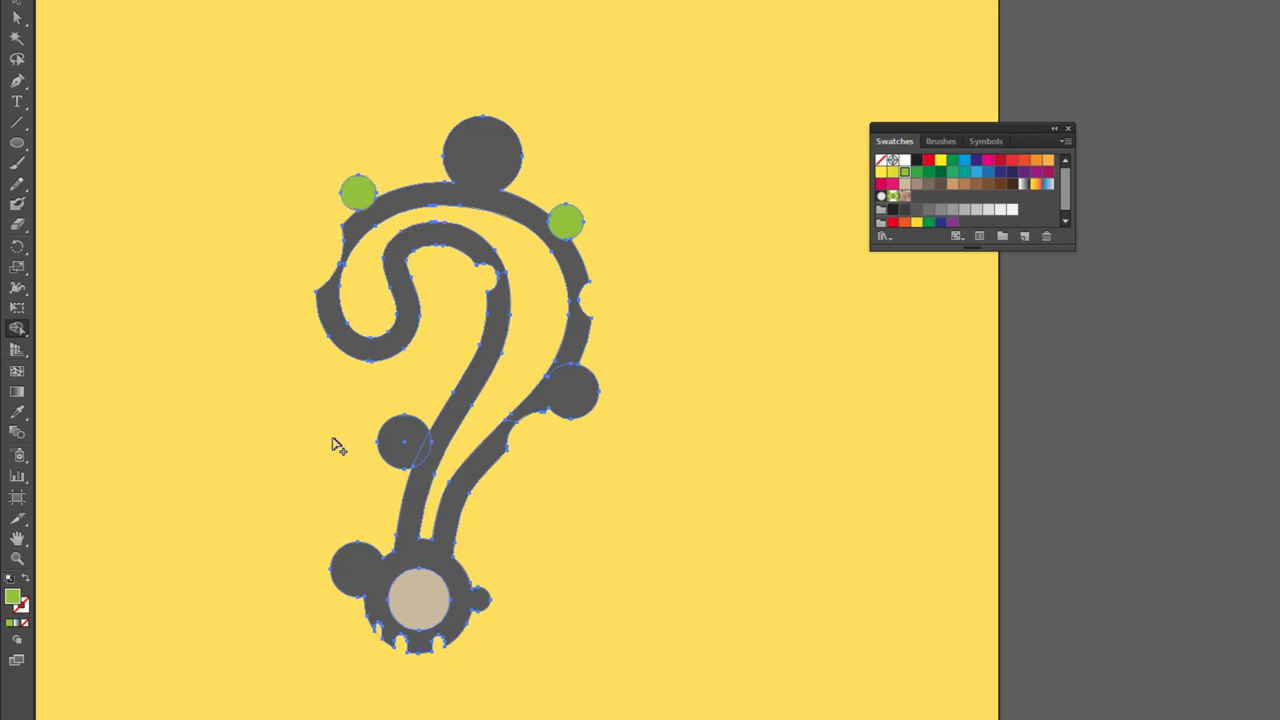
pyautogui.click(418, 448)
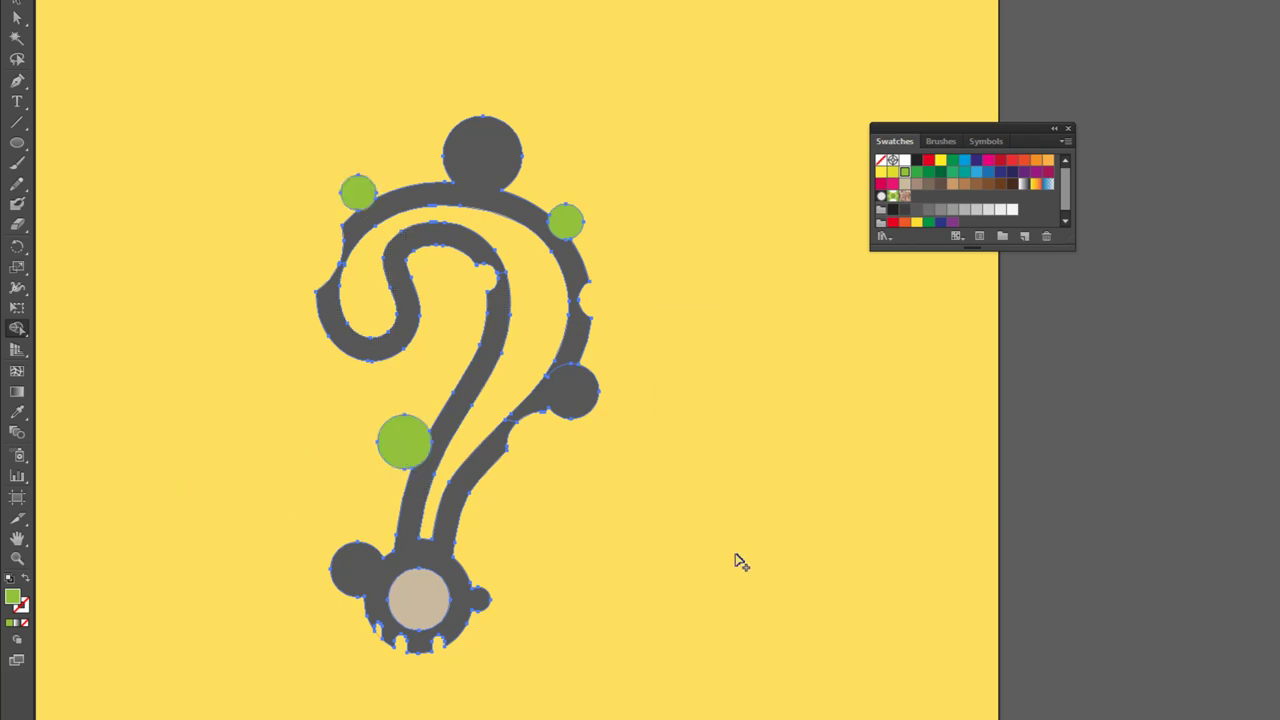
pyautogui.hotkey('ctrl', 'shift', 'a')
pyautogui.moveTo(630, 460)
pyautogui.mouseDown()
pyautogui.moveTo(672, 404)
pyautogui.moveTo(662, 377)
pyautogui.mouseUp()
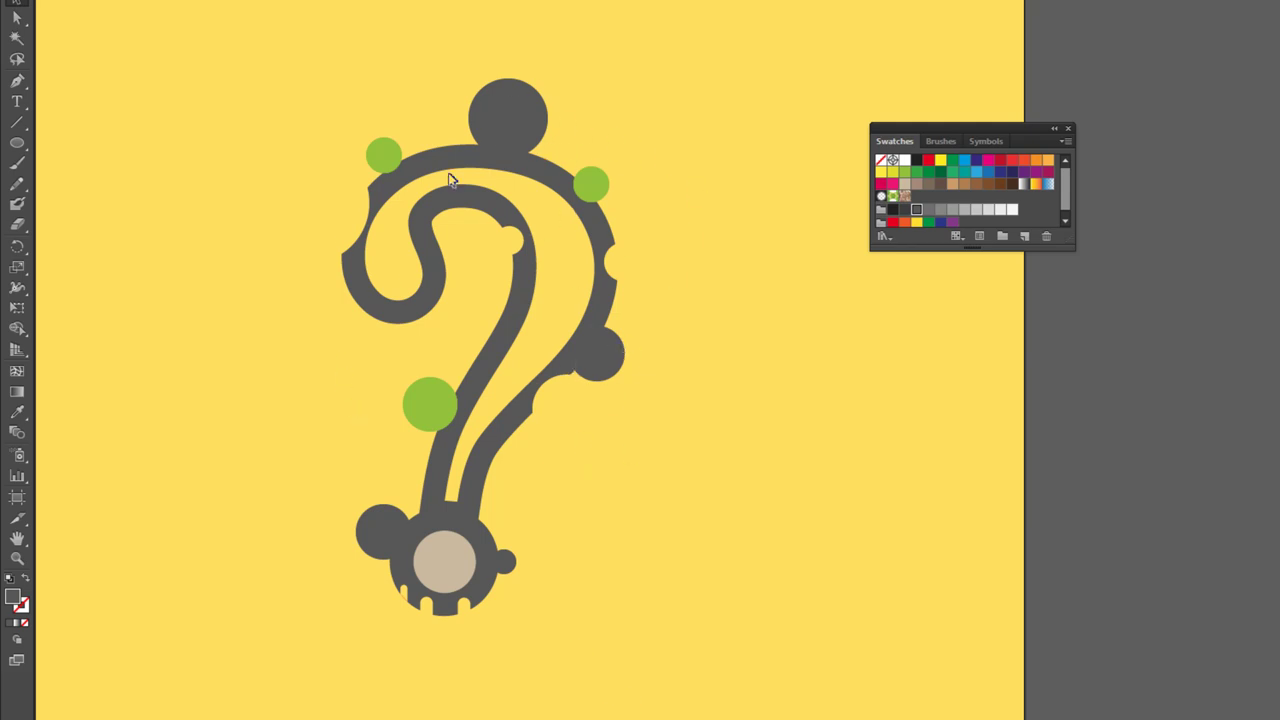
pyautogui.click(503, 123)
pyautogui.click(728, 177)
pyautogui.click(600, 193)
pyautogui.moveTo(608, 189); pyautogui.dragTo(630, 168)
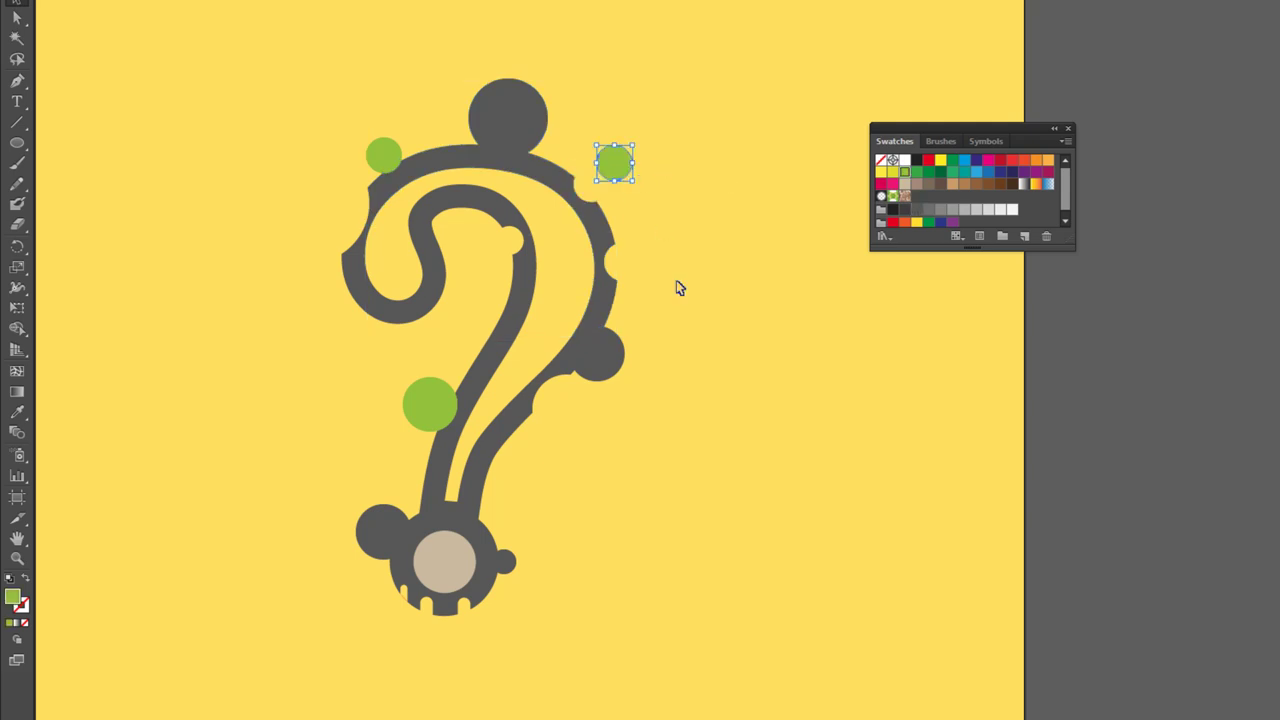
pyautogui.hotkey('ctrl', 'z')
pyautogui.click(418, 120)
pyautogui.moveTo(430, 404); pyautogui.dragTo(380, 394)
pyautogui.hotkey('ctrl', 'z')
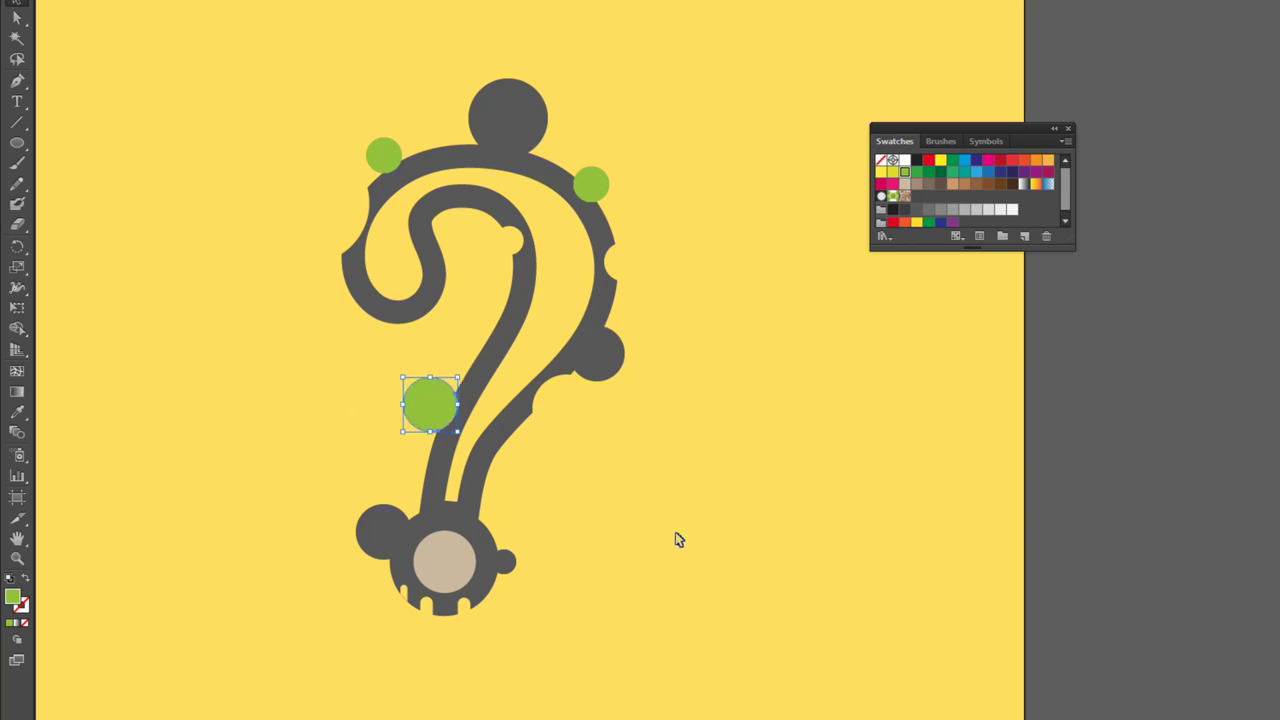
pyautogui.click(600, 518)
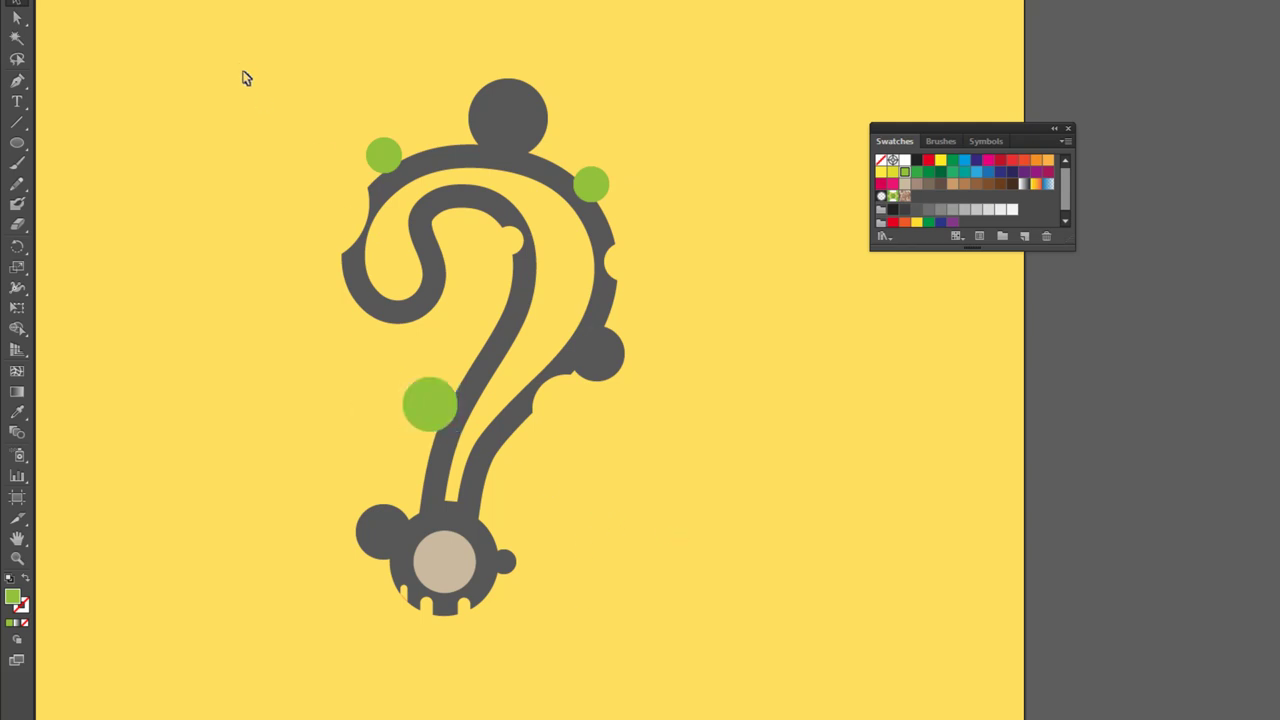